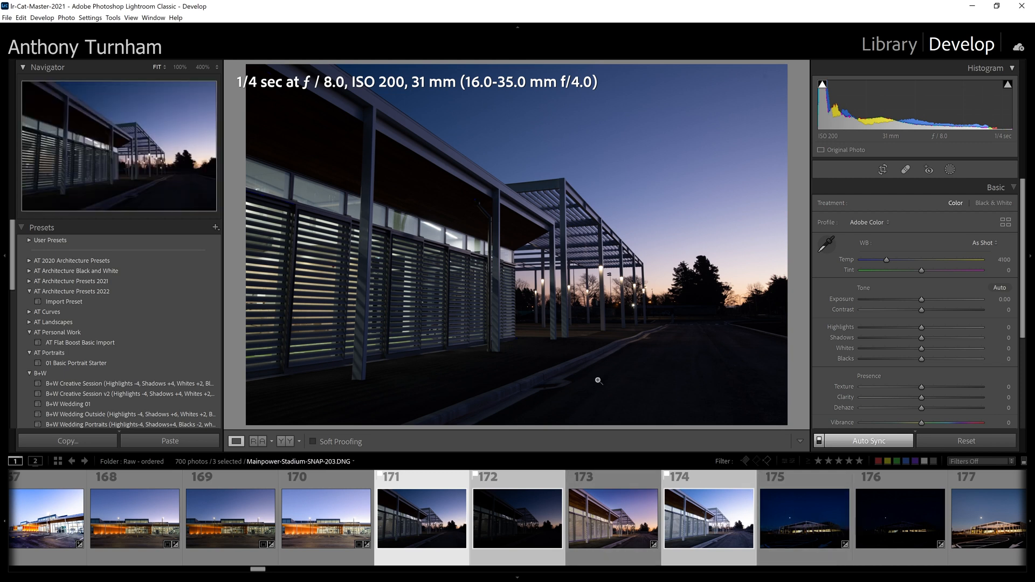
- Compare the finished edit in frame 173 with the unedited exposure in frame 171
left_click(602, 527)
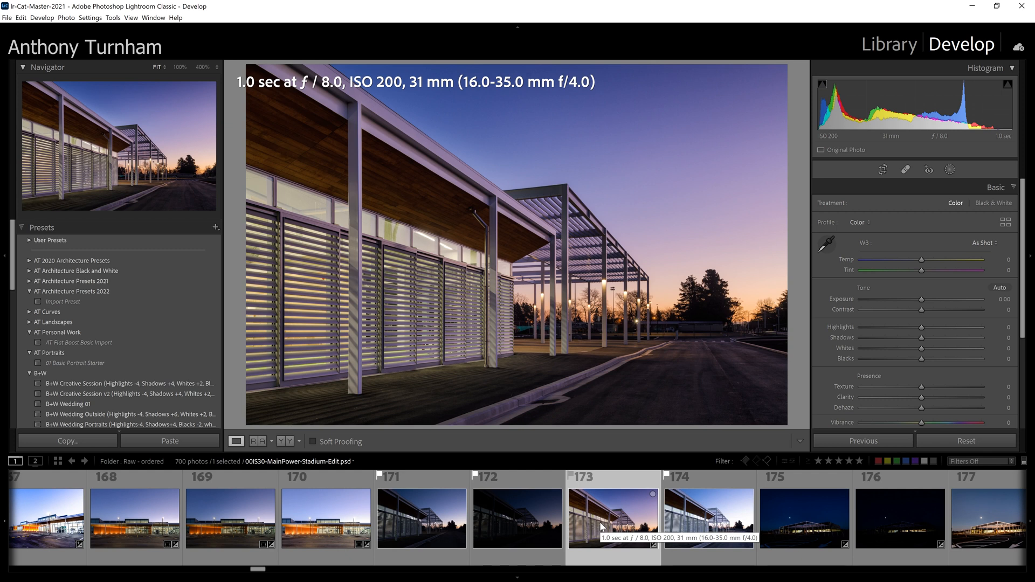
left_click(436, 527)
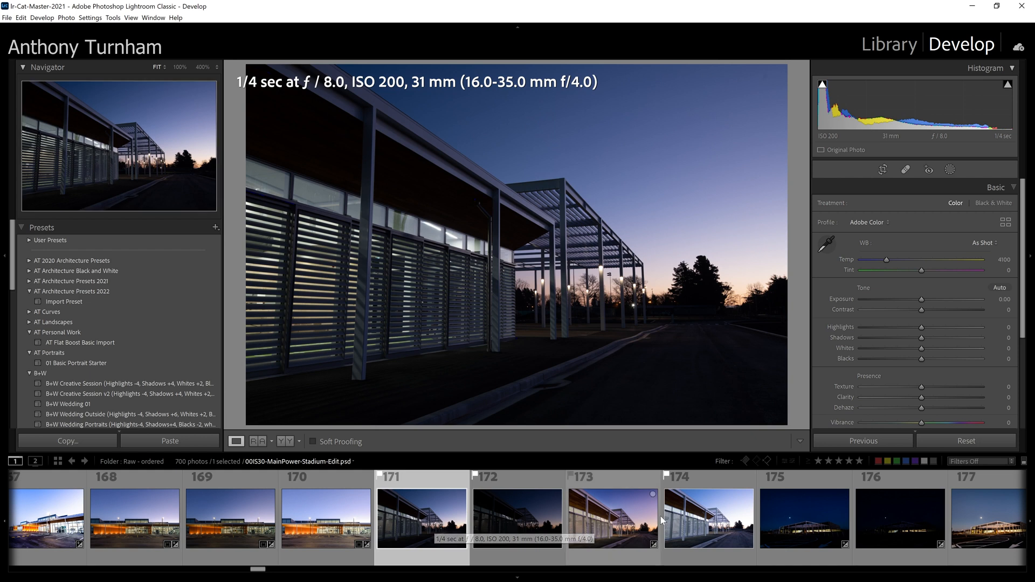
left_click(650, 521)
- Apply the Import Preset from AT Architecture Presets 2022 to frames 171, 172 and 174 together
left_click(440, 524)
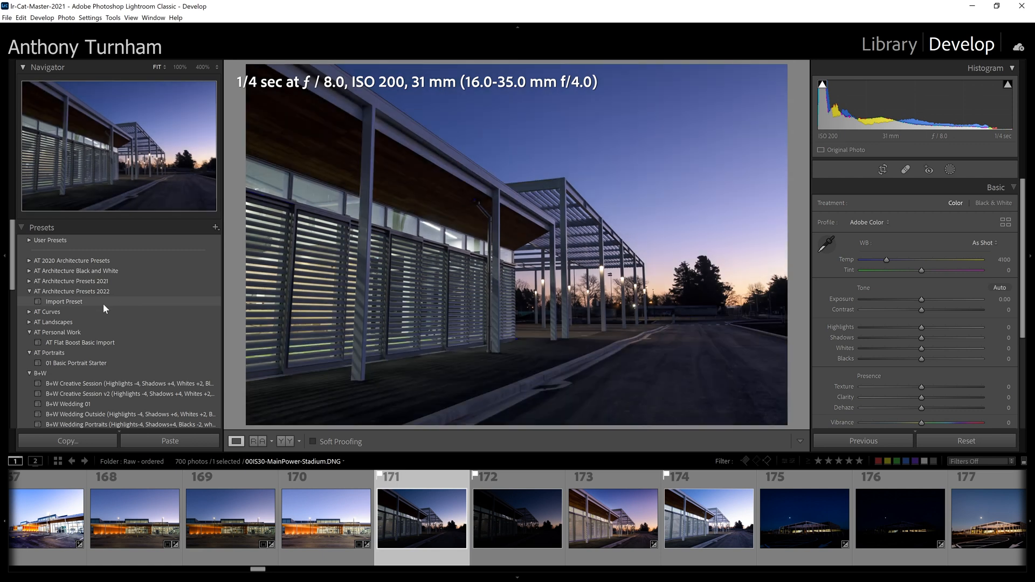
left_click(484, 494, "ctrl")
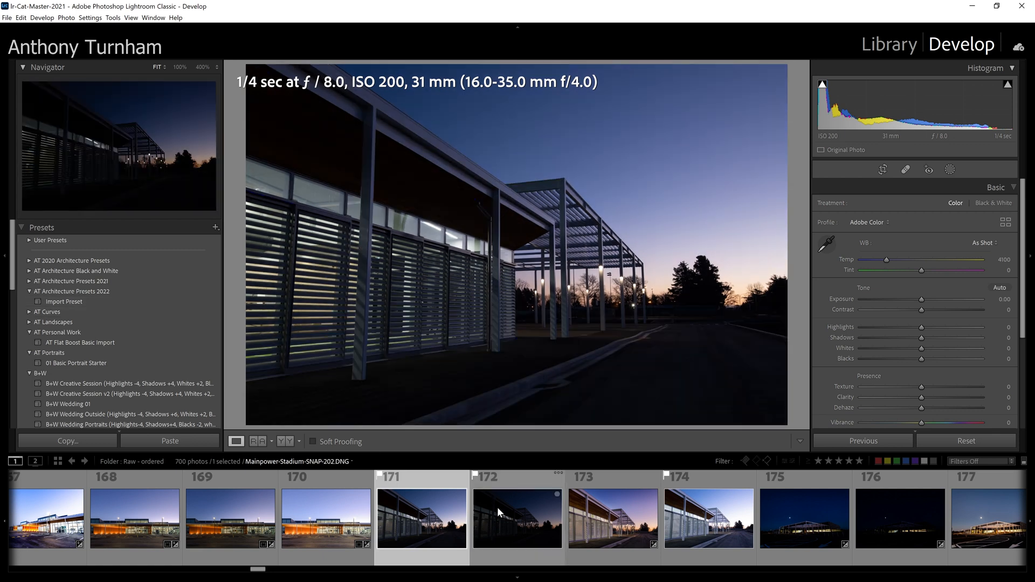
left_click(721, 528, "ctrl")
left_click(64, 301)
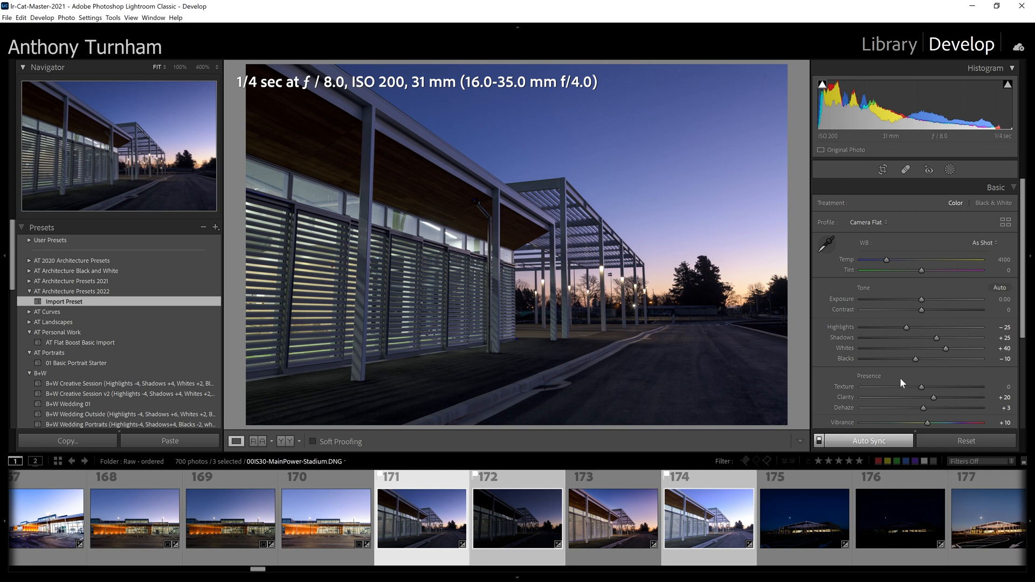
- Review the preset's basic adjustments, tone curve and lens correction settings
scroll(900, 378, "down", 3)
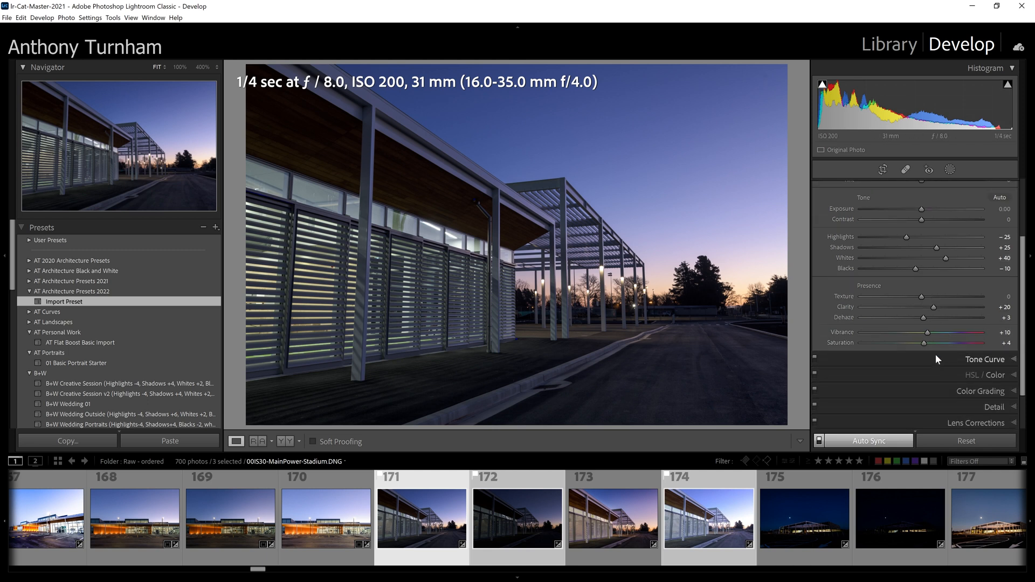
left_click(975, 356)
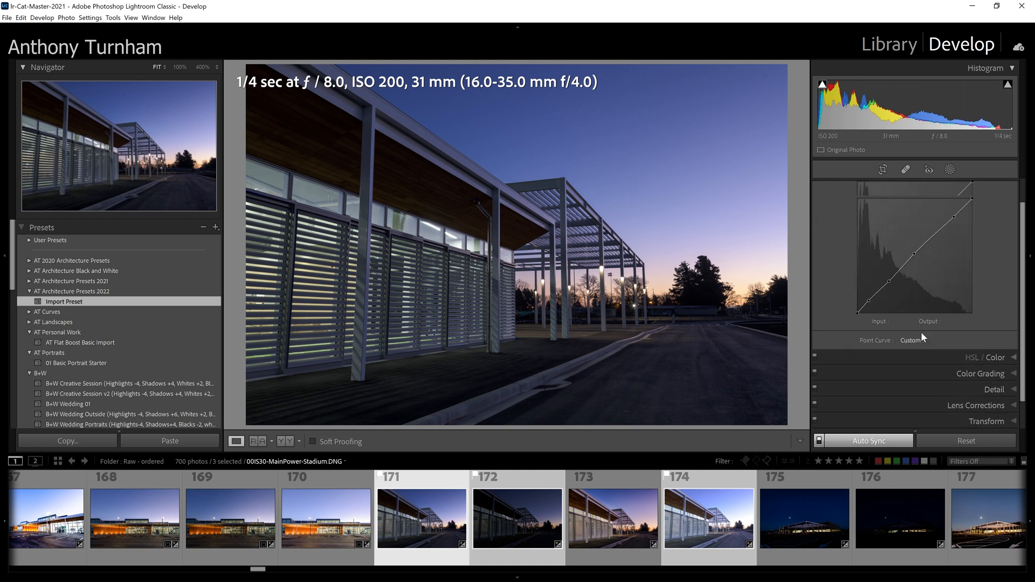
left_click(1000, 404)
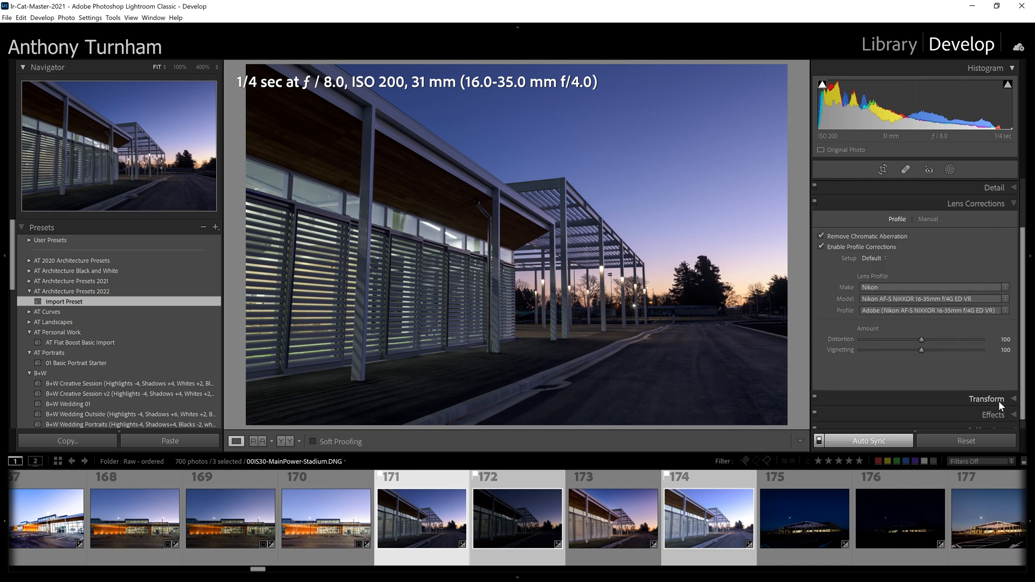
- Straighten the verticals with Guided Upright, drawing guides along the nearest column and the farthest pergola post and fine-tuning the column guide
left_click(1000, 400)
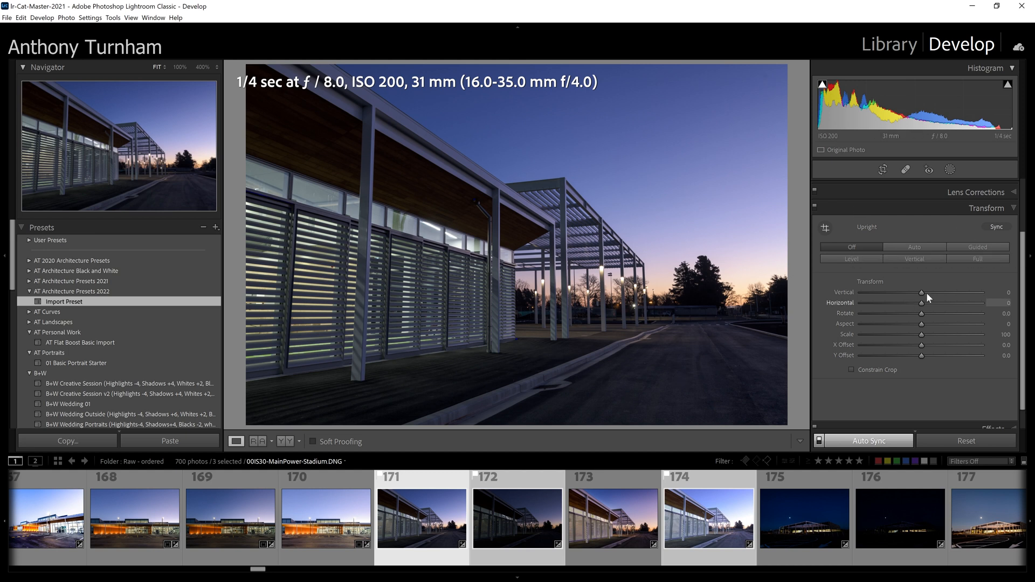
left_click(825, 227)
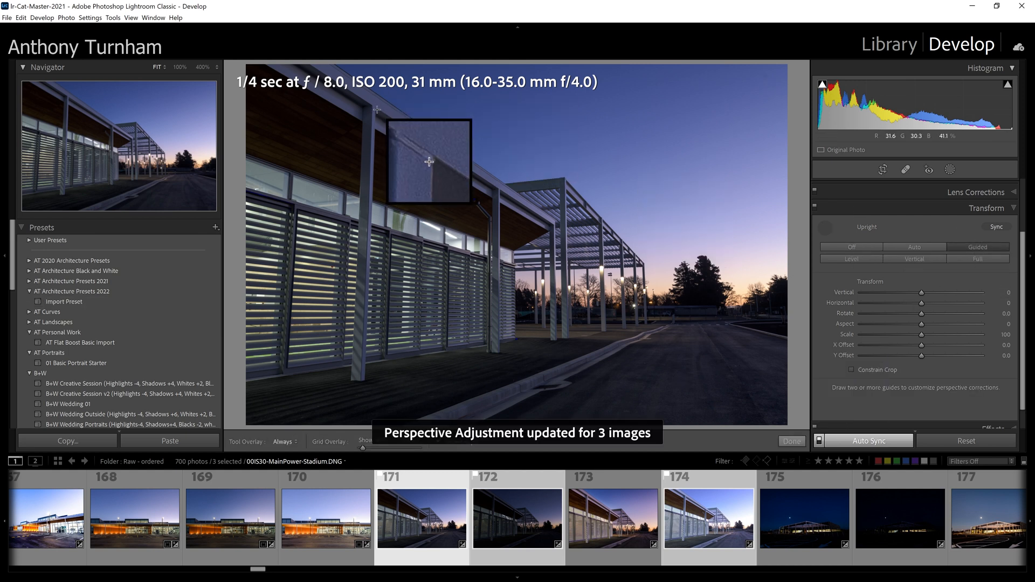
left_click_drag(374, 109, 360, 377)
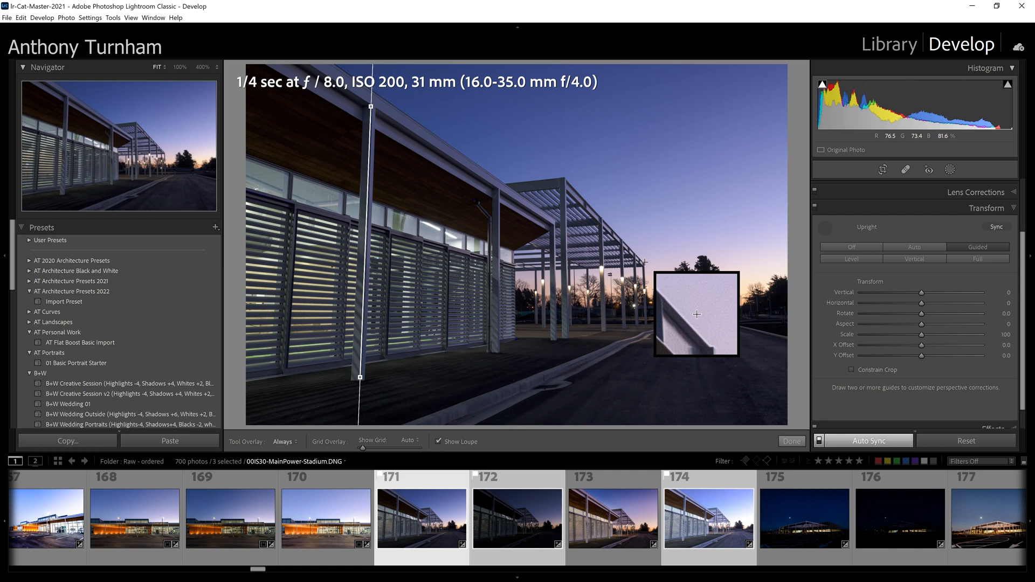
left_click_drag(645, 262, 647, 327)
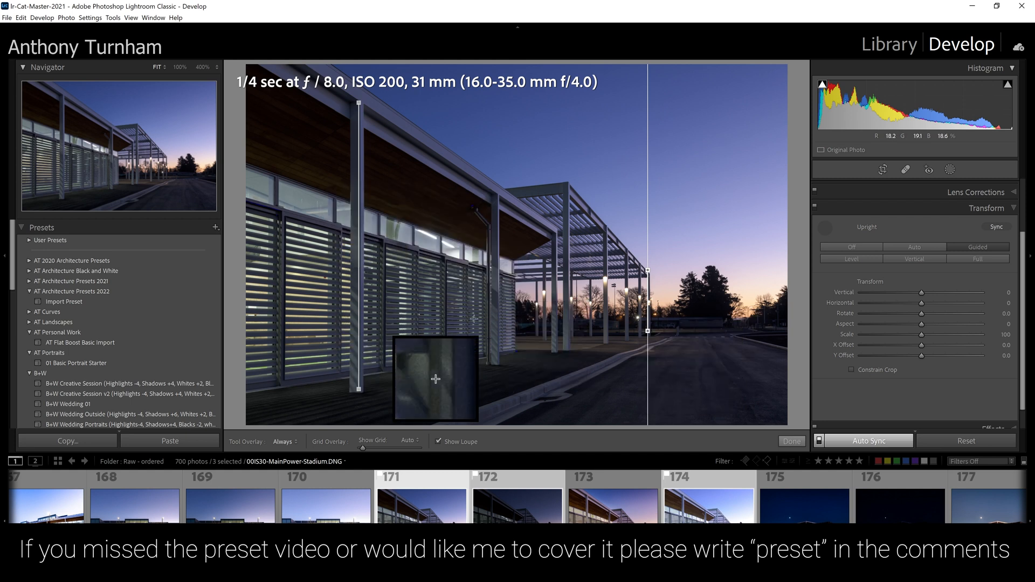
left_click(358, 102)
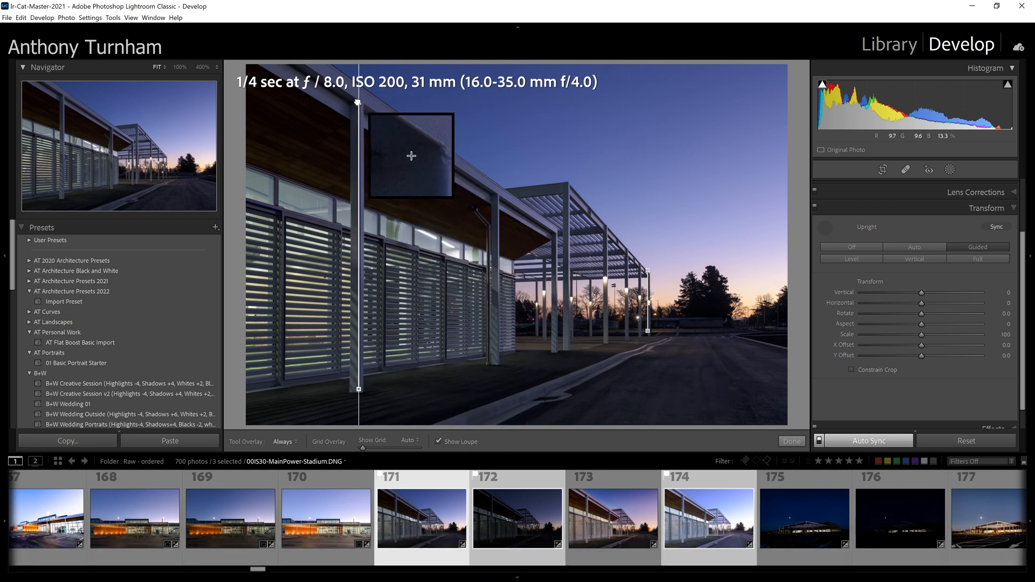
left_click_drag(357, 102, 359, 108)
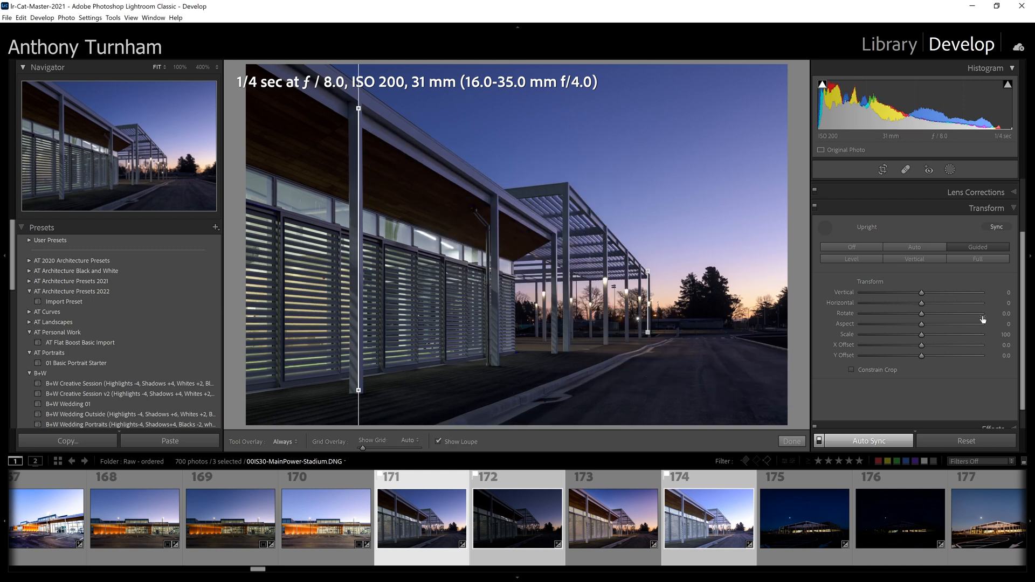
- Warm the white balance of the three synced photos to a temperature of 4746 and a tint of +5
scroll(979, 313, "up", 3)
left_click(984, 188)
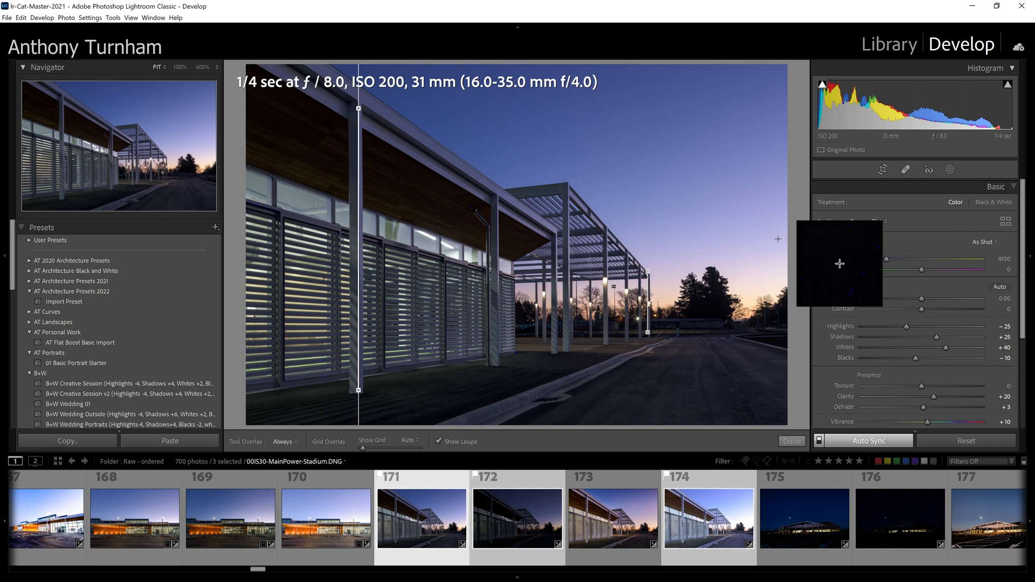
mouse_move(885, 258)
left_mouse_down()
mouse_move(925, 270)
mouse_move(895, 261)
left_mouse_up()
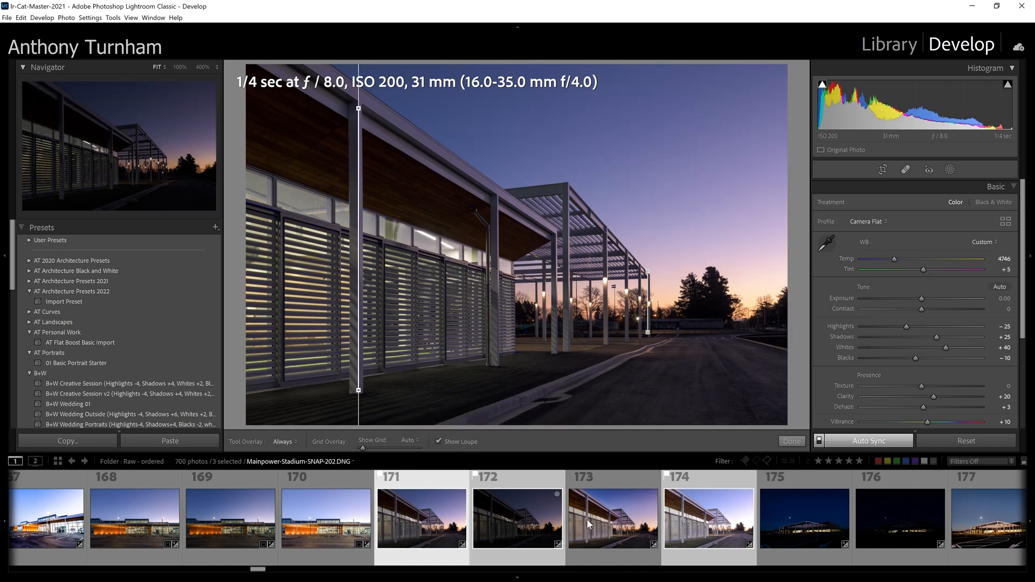
- Raise the exposure of frame 171 alone to +0.51
left_click(553, 524, "ctrl")
left_click(687, 522, "ctrl")
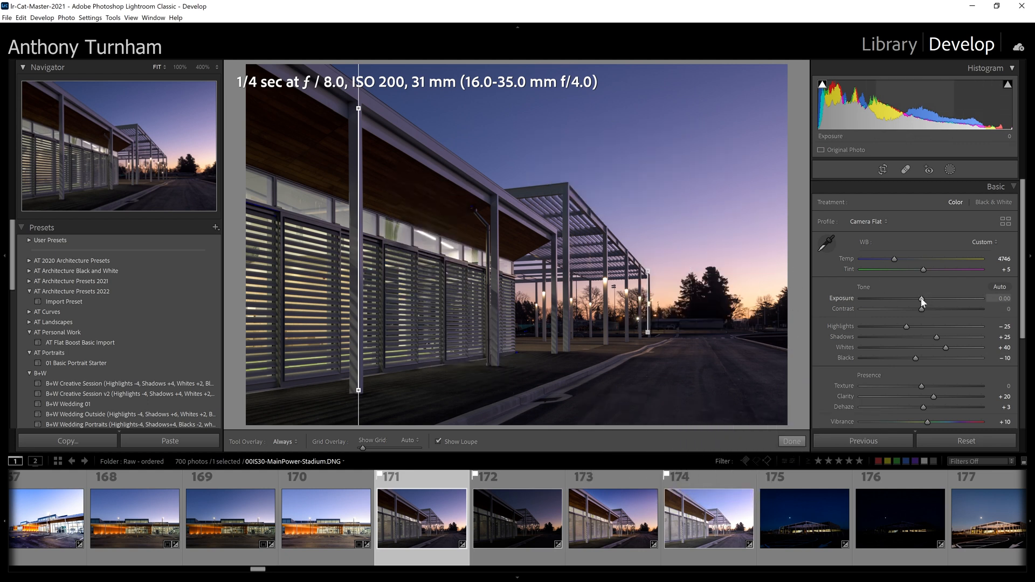
left_click_drag(921, 298, 927, 300)
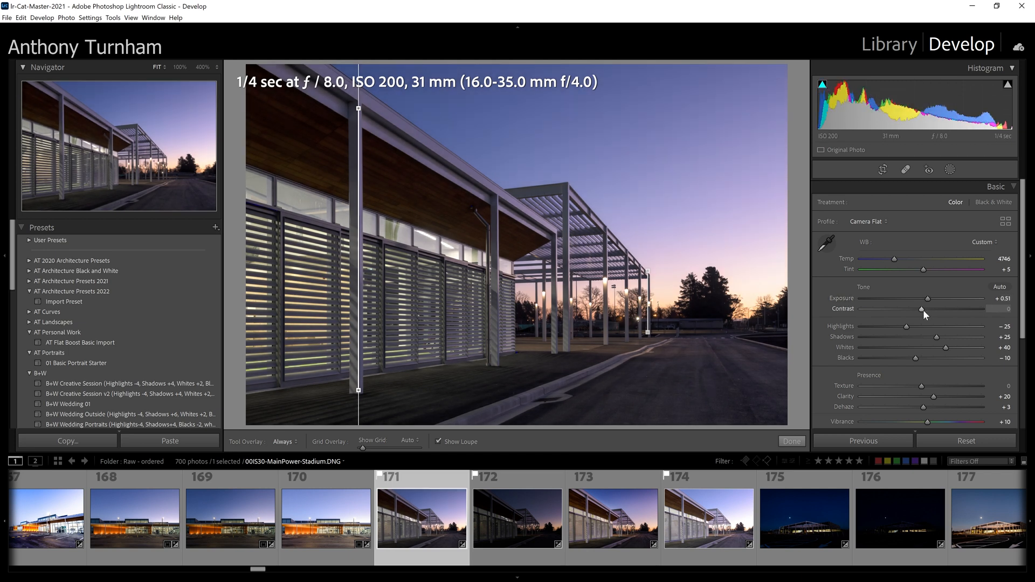
- Brighten frame 172 with exposure +0.92, highlights -34, whites +56, shadows +100 and blacks +100
left_click(550, 533)
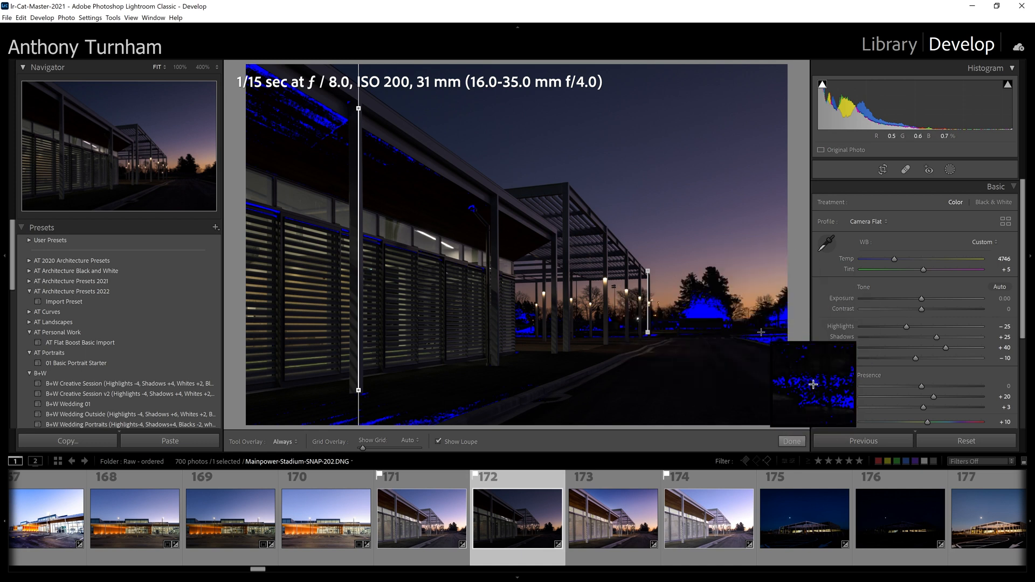
left_click_drag(921, 300, 933, 302)
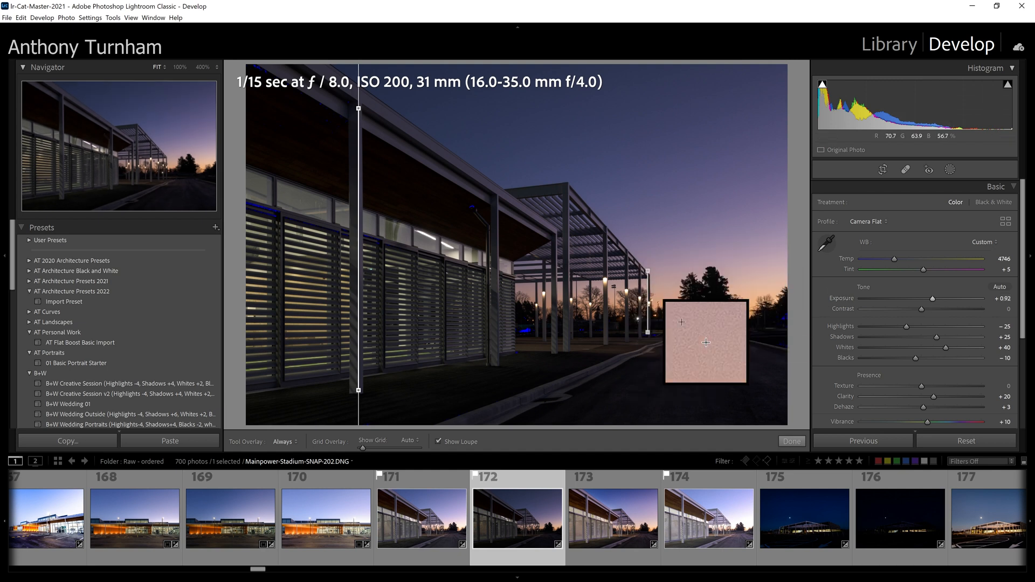
left_click_drag(908, 326, 902, 326)
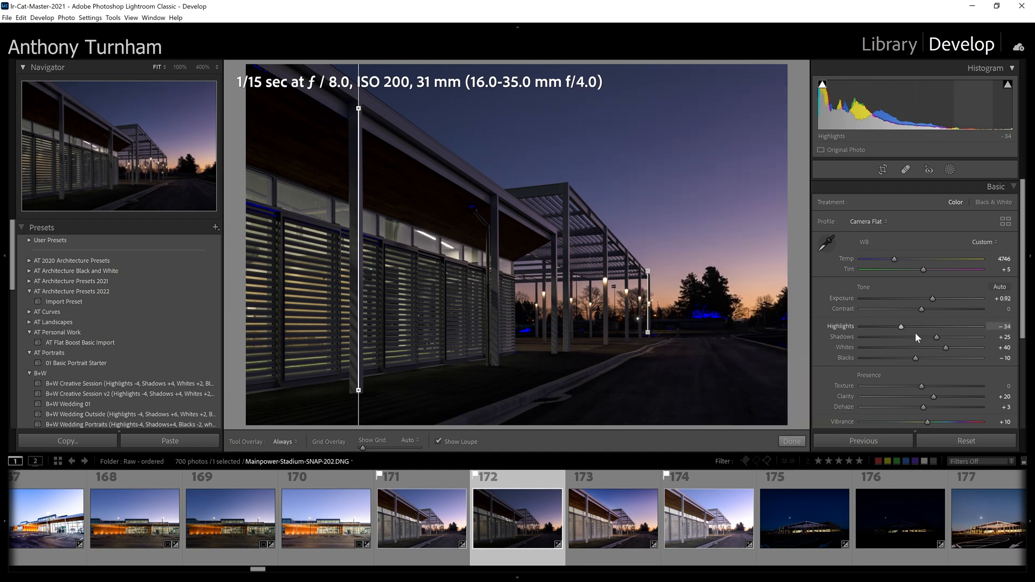
left_click_drag(944, 346, 953, 349)
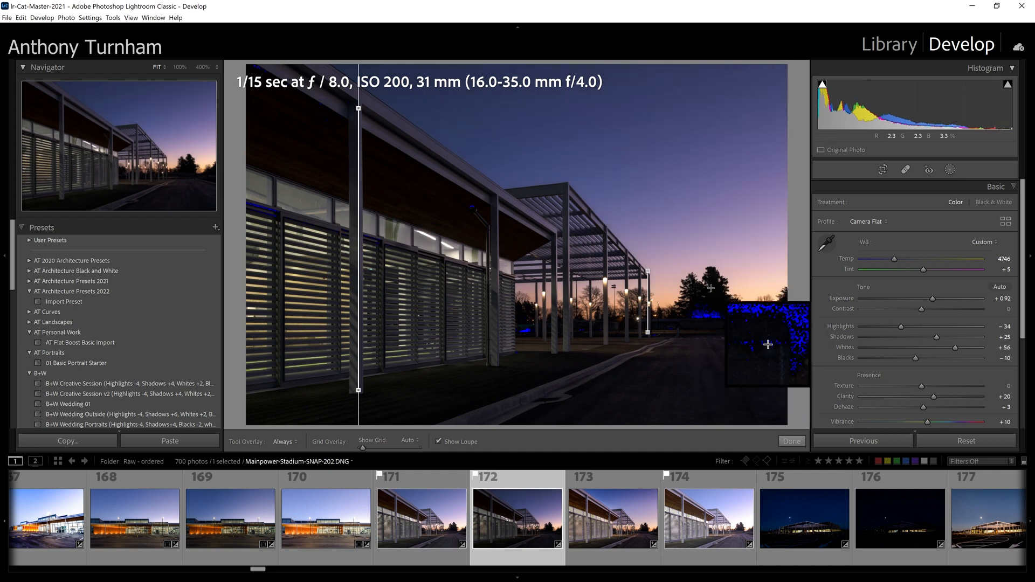
left_click_drag(944, 336, 1001, 362)
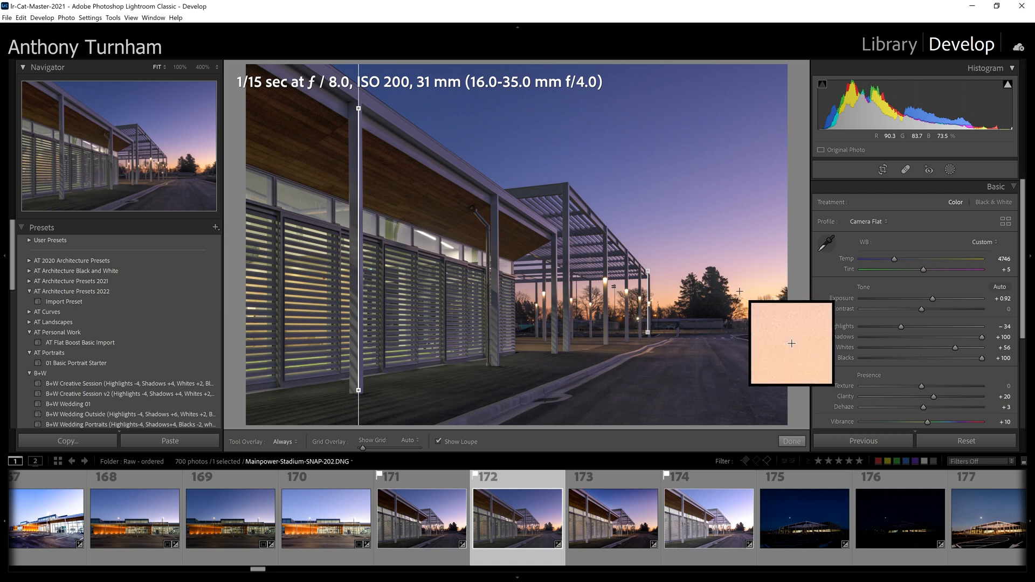
- Compare frames 171 and 172 together in an enlarged Survey view
key("e")
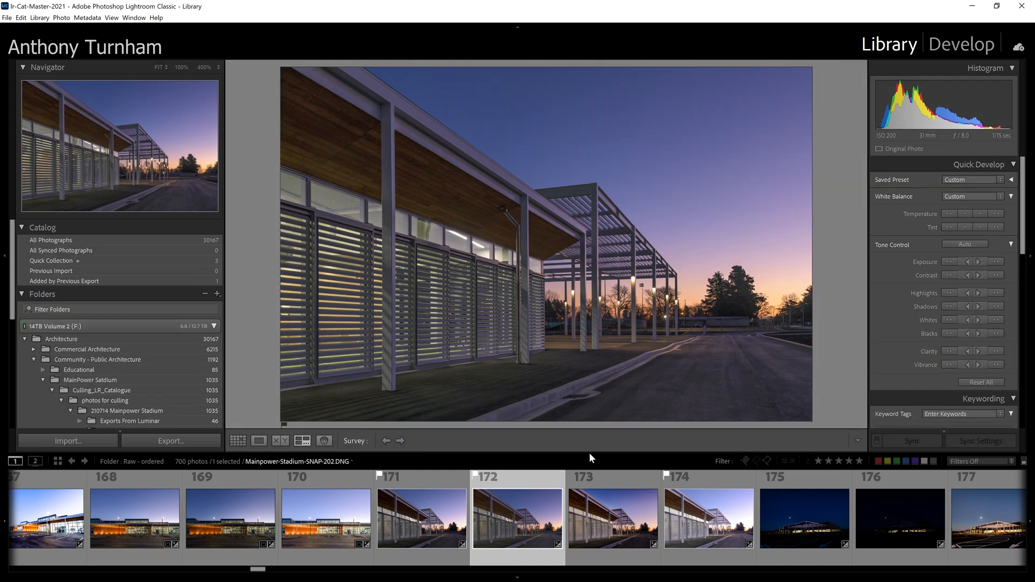
key("shift+f")
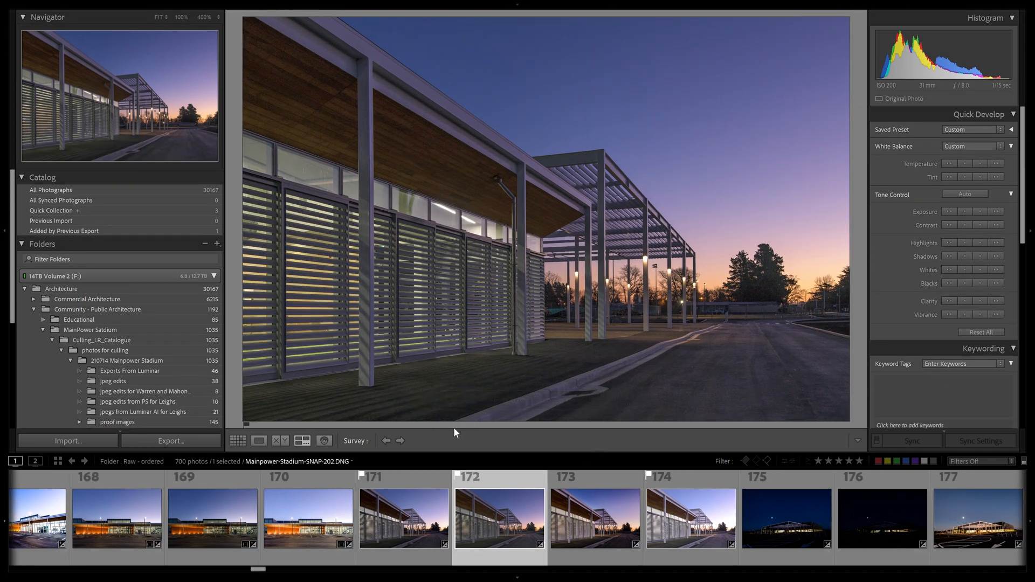
key("t")
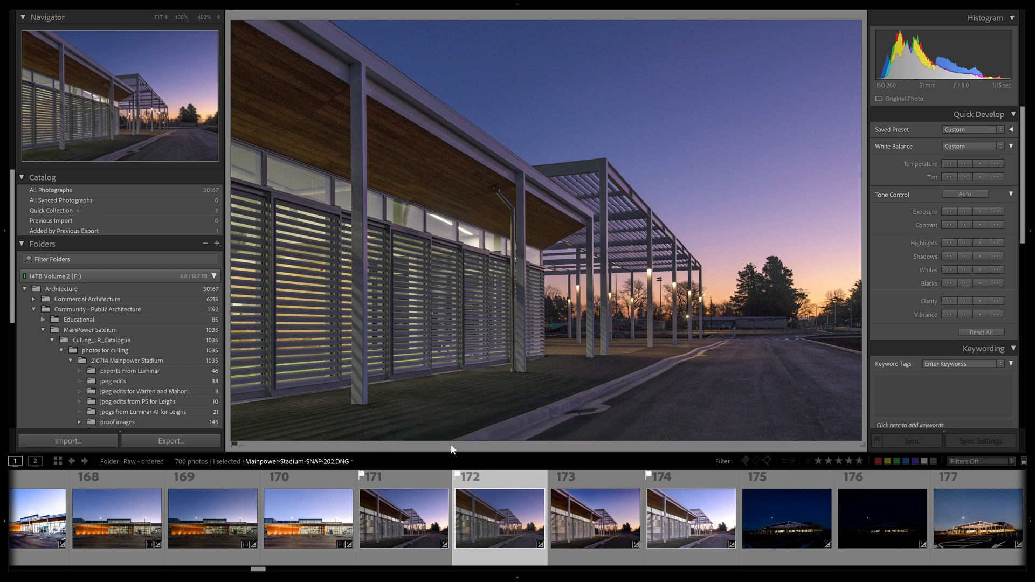
left_click(431, 497, "ctrl")
key("n")
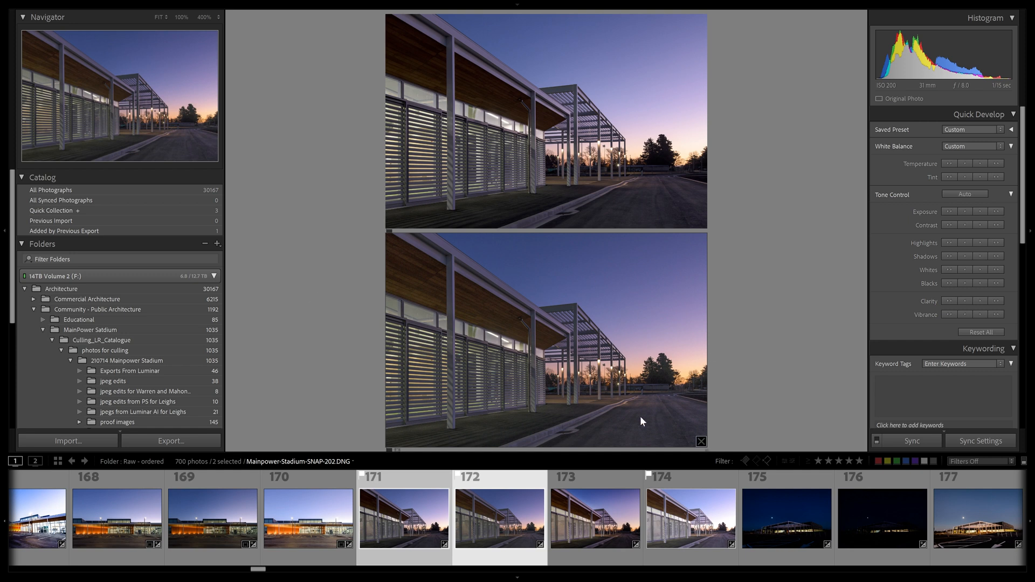
- Inspect the timber ceiling in frame 174 and set that photo's whites and highlights to -100 in Develop
left_click(715, 530)
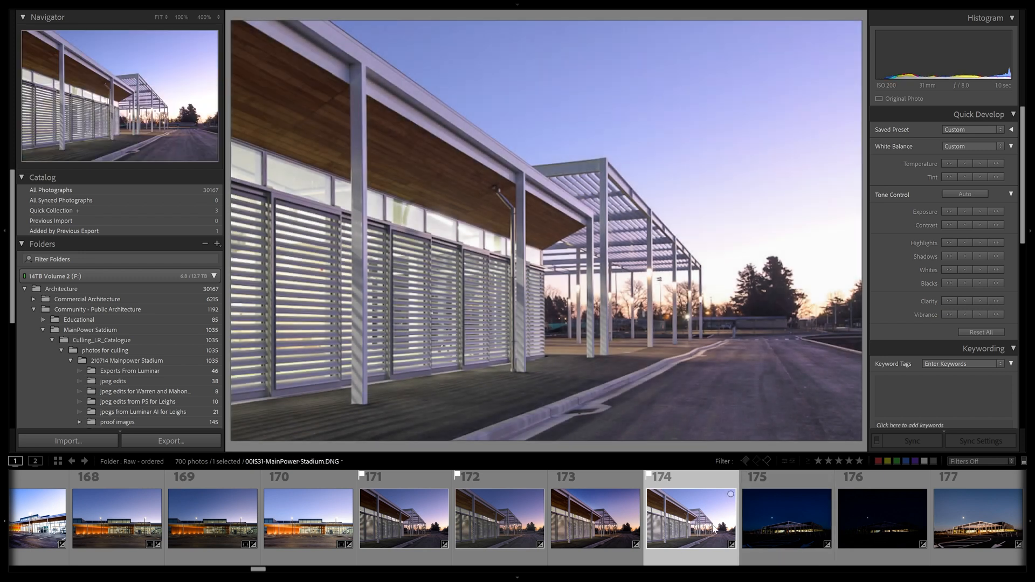
key("d")
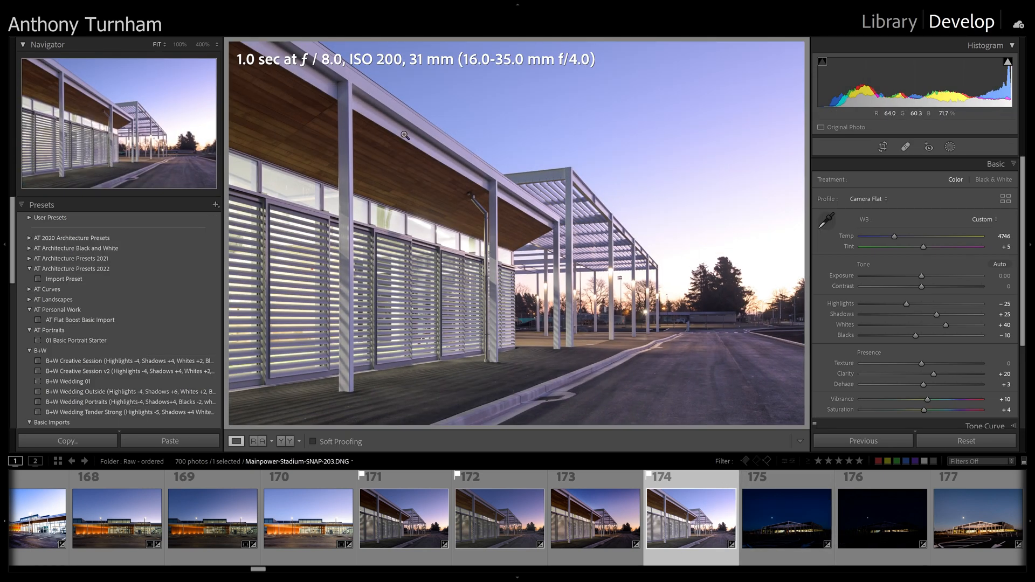
left_click(427, 174)
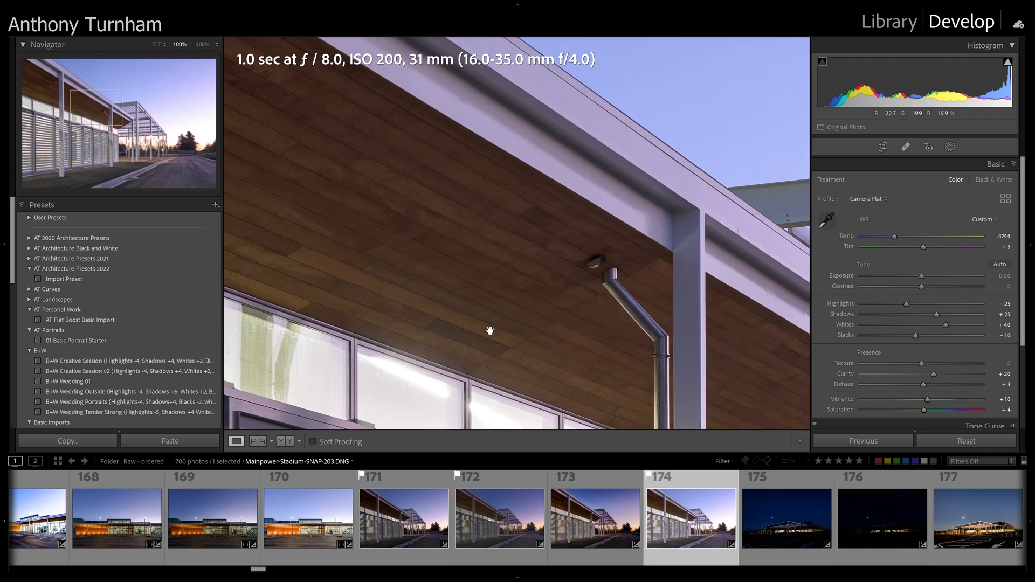
left_click(534, 318)
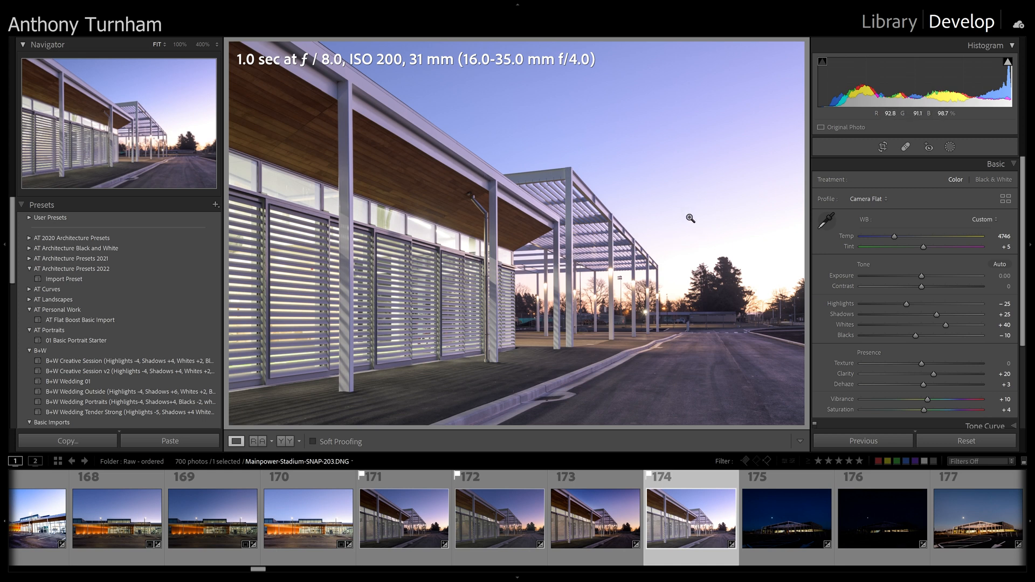
left_click_drag(945, 326, 850, 329)
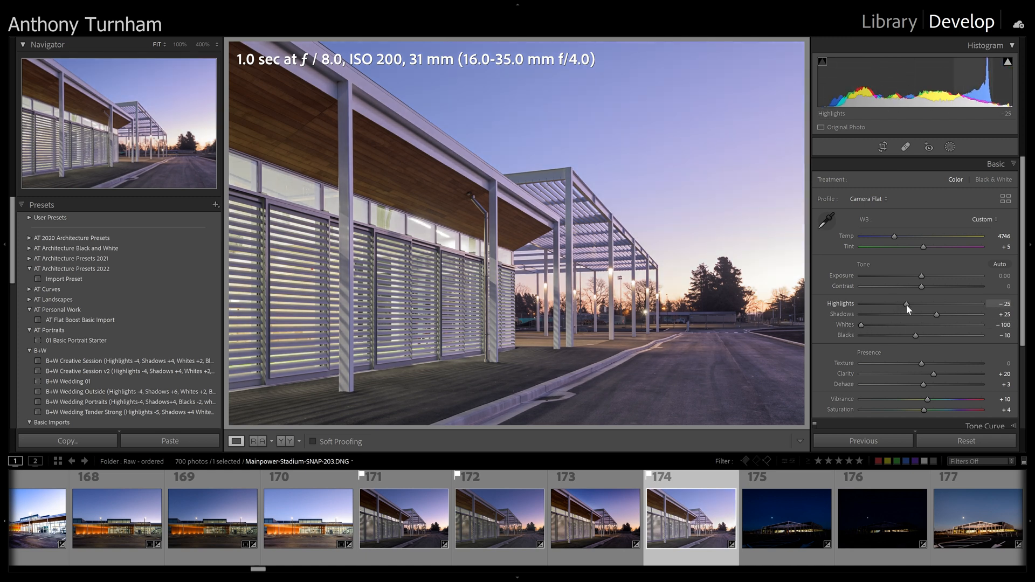
left_click_drag(907, 305, 834, 305)
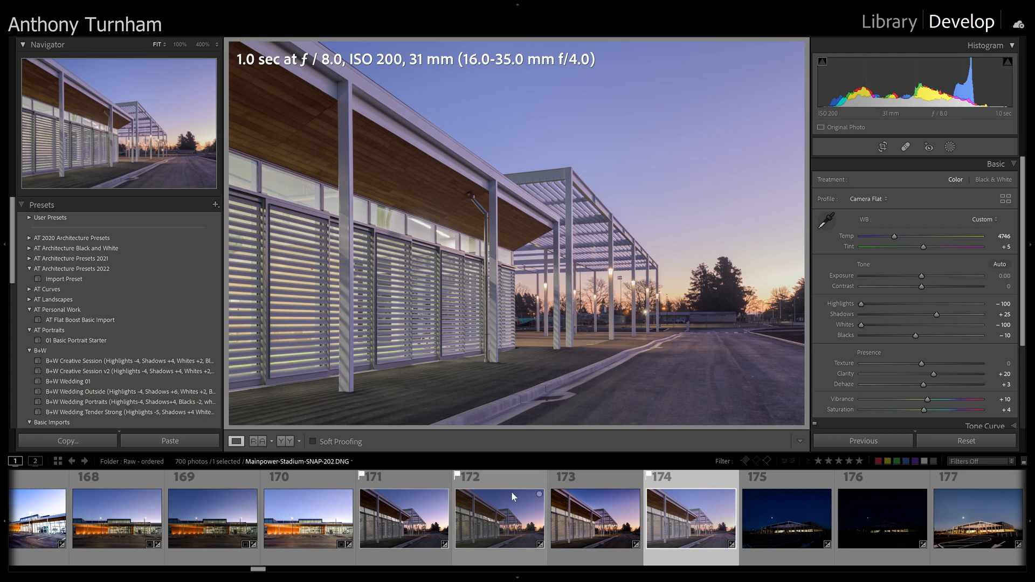
- Compare frames 171, 172 and 174 together in Survey view
left_click(506, 515)
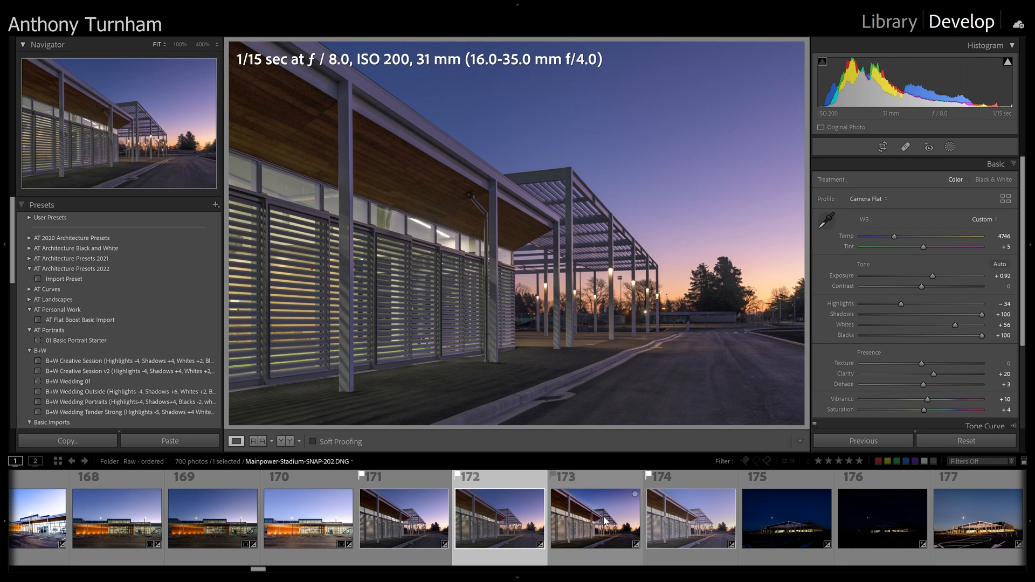
left_click(655, 526, "ctrl")
left_click(423, 504, "ctrl")
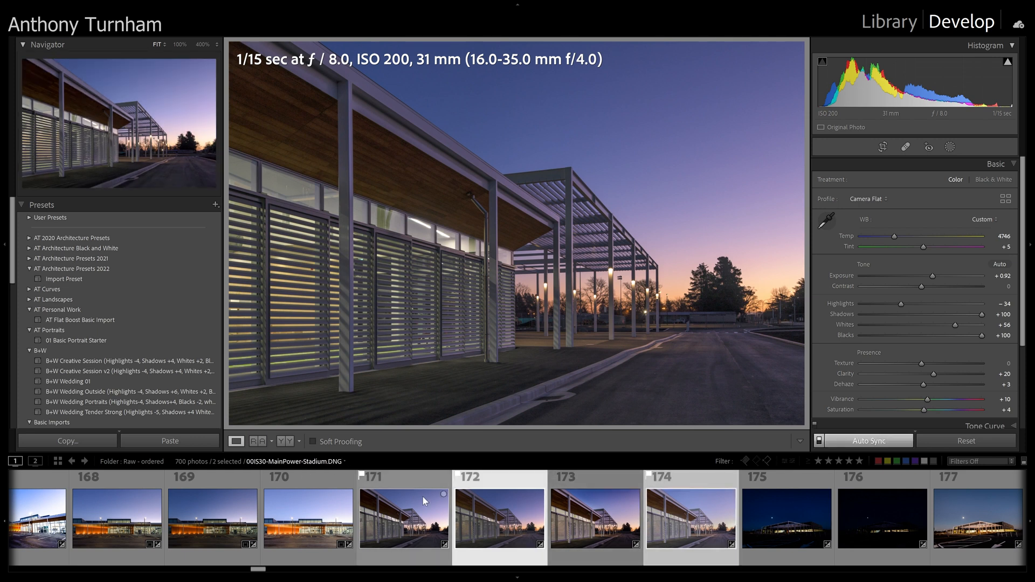
left_click(401, 515)
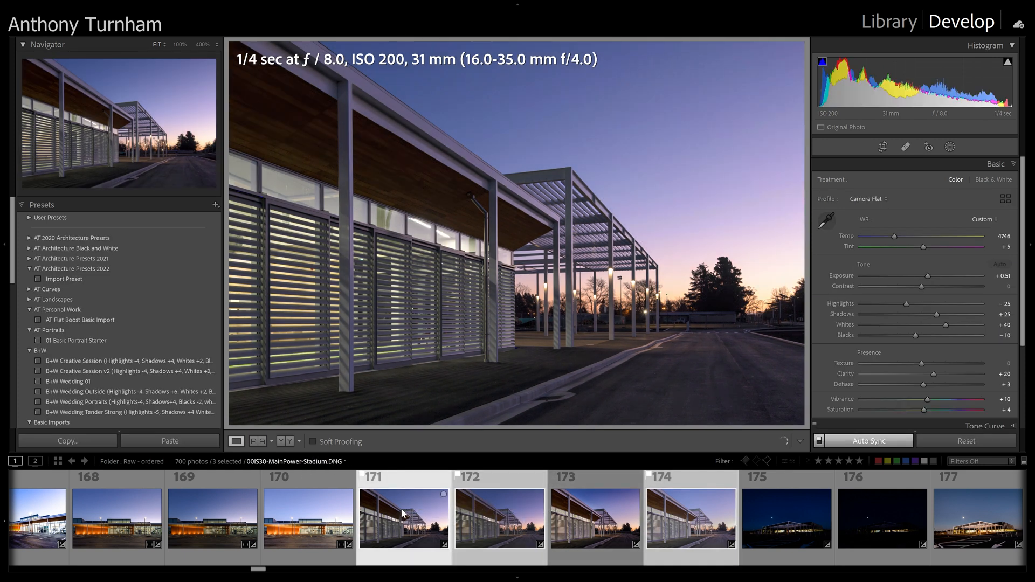
key("n")
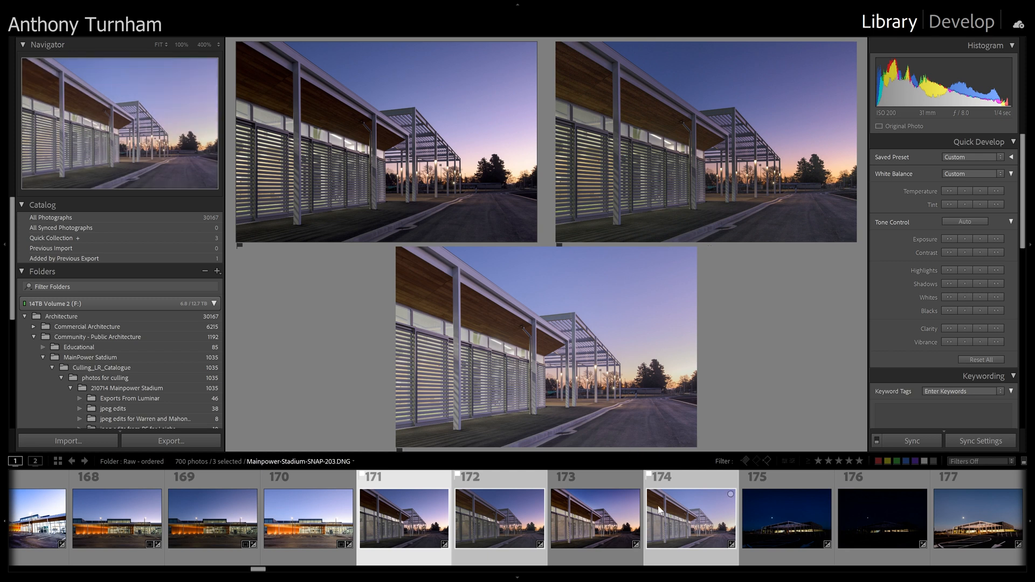
- Set the contrast of frame 174 to +29 and the contrast of frame 172 to -19 in Develop, each on its own
key("ctrl+d")
left_click(785, 518)
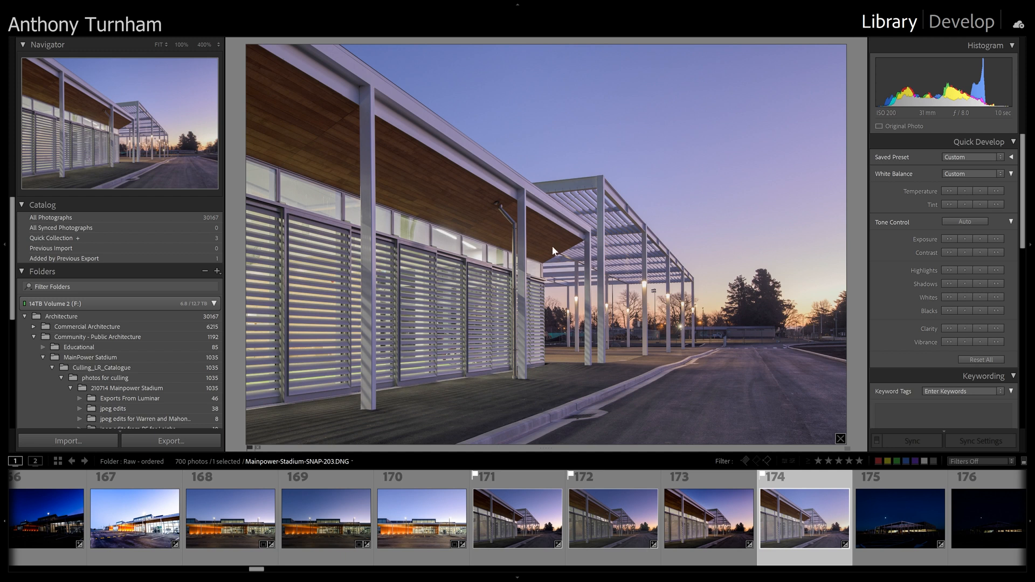
left_click(953, 21)
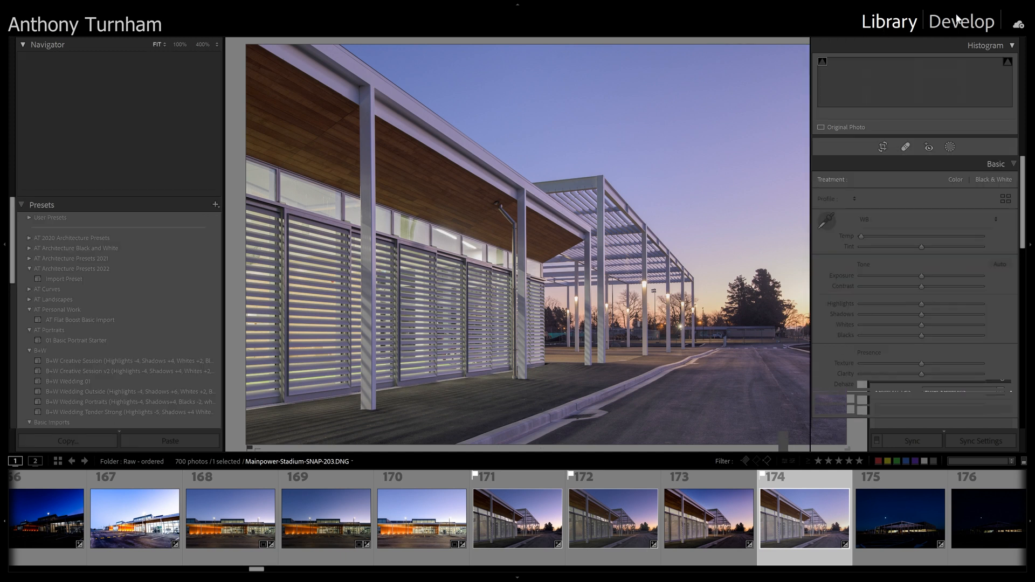
left_click_drag(923, 288, 940, 286)
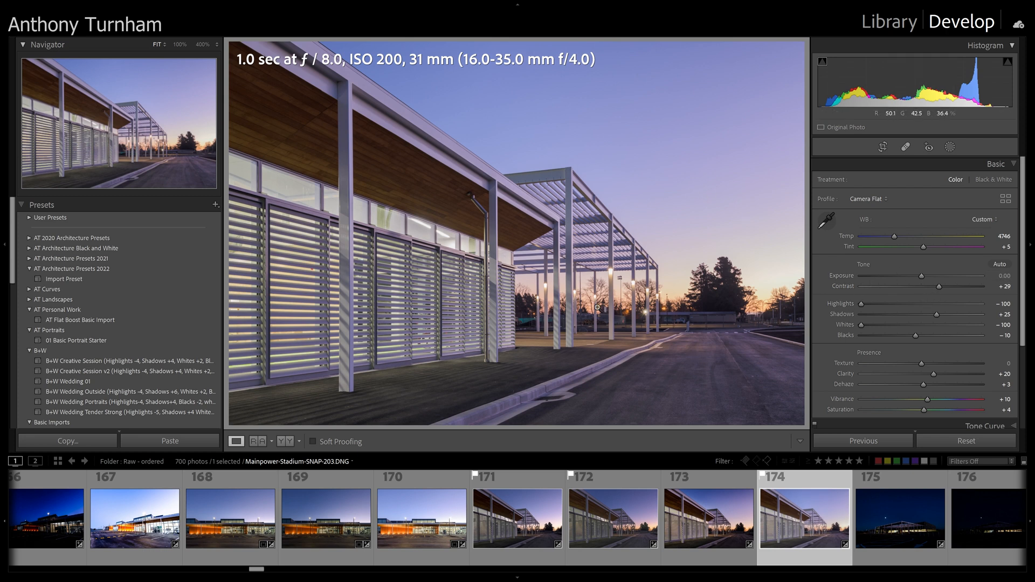
left_click(646, 529)
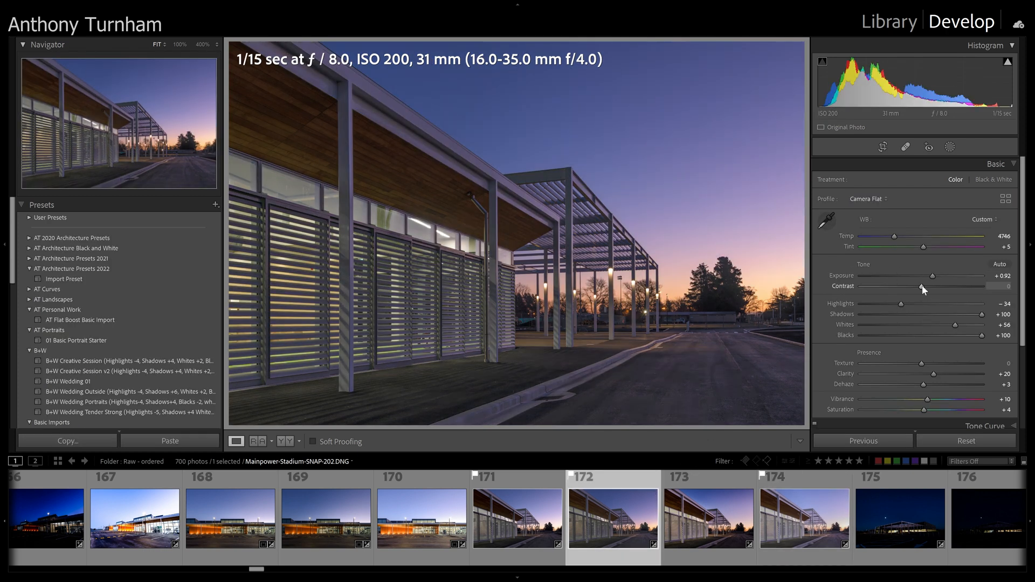
left_click_drag(920, 287, 909, 285)
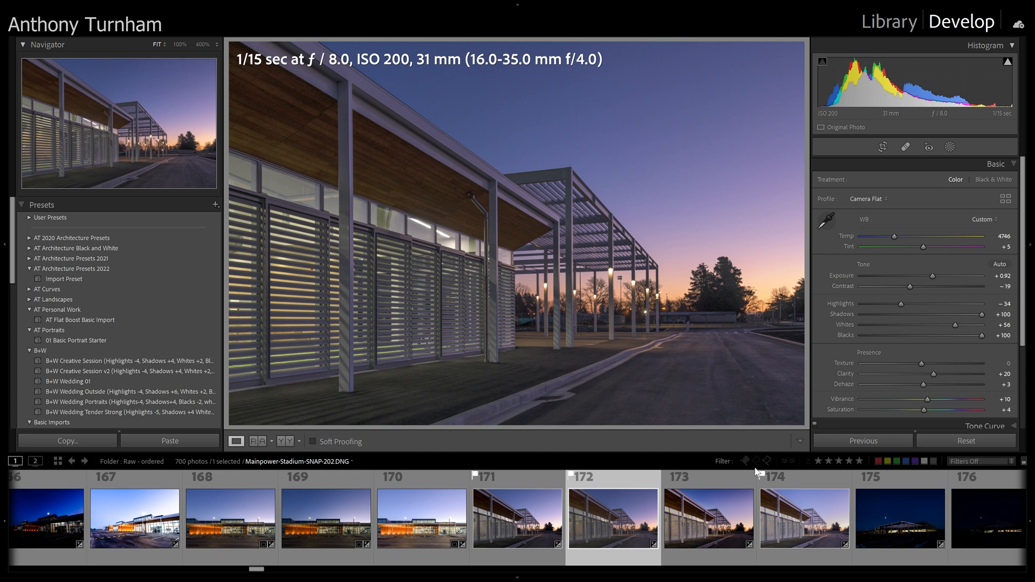
- Open frames 171, 172 and 174 together as layers of one document in Photoshop
left_click(804, 518, "ctrl")
left_click(556, 496, "ctrl")
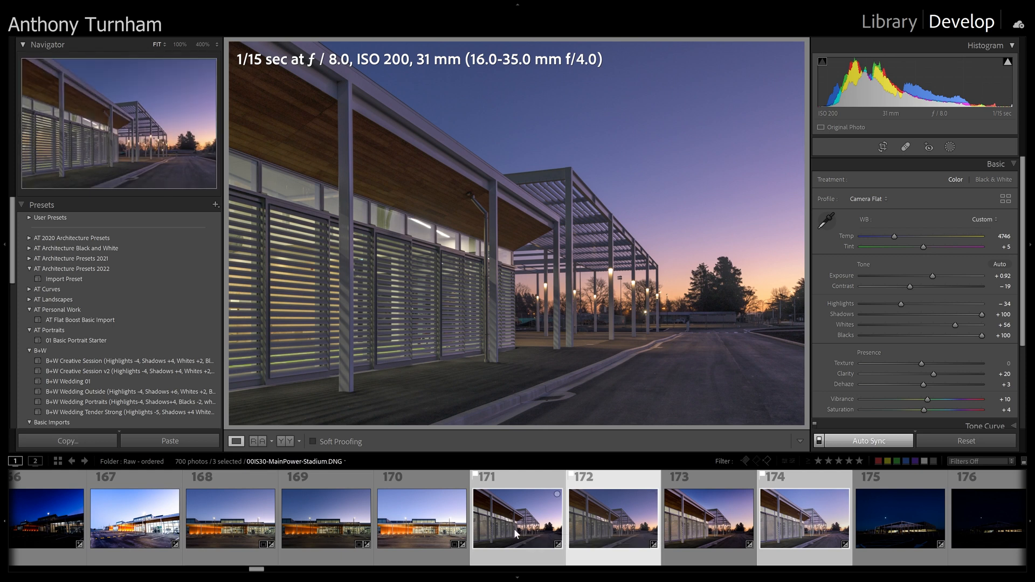
right_click(550, 531)
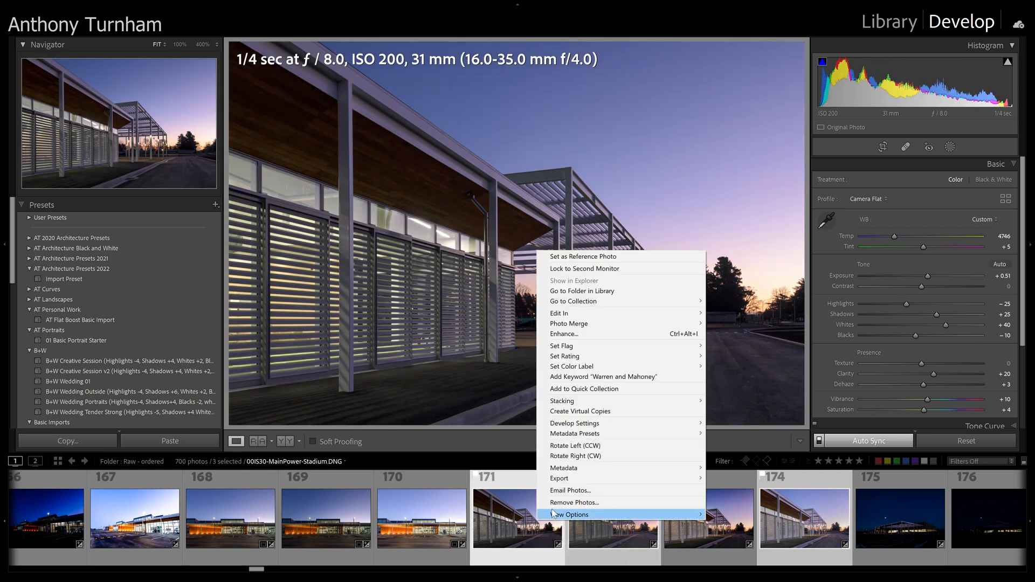
mouse_move(630, 312)
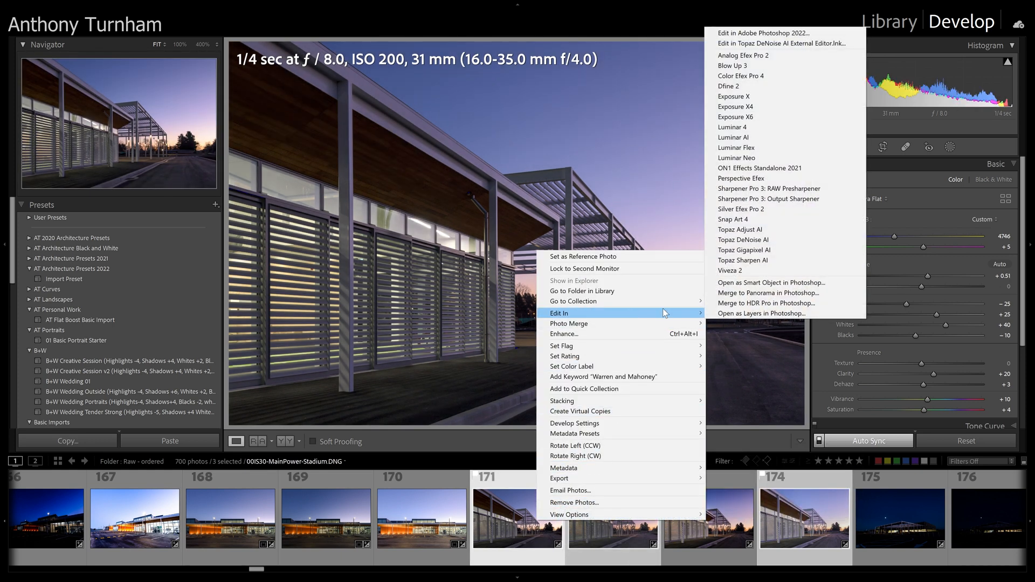
left_click(748, 314)
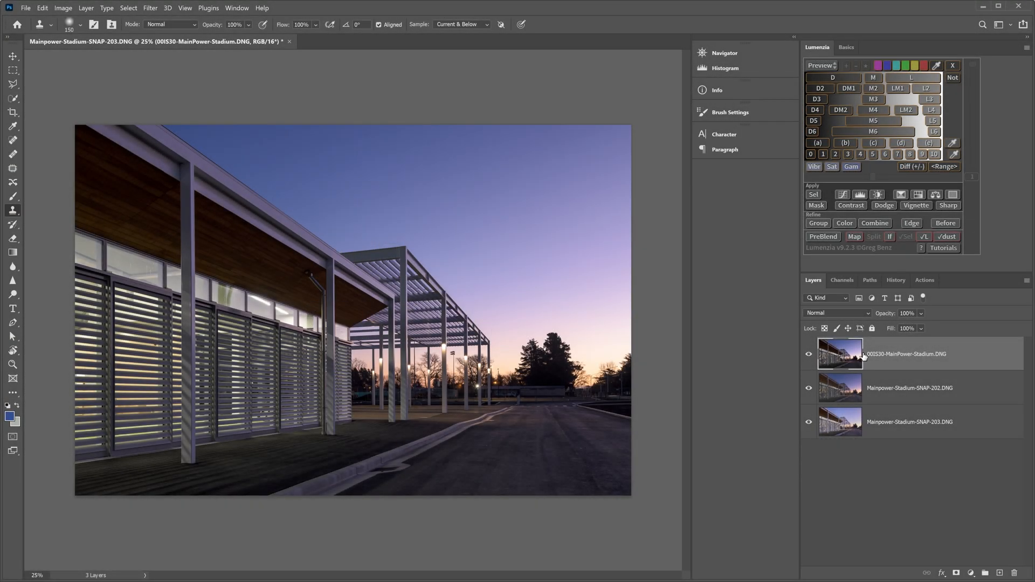
- Move the 00IS30-MainPower-Stadium.DNG layer to the bottom of the stack and hide the other two layers
left_click_drag(864, 356, 936, 450)
left_click(809, 388)
left_click(809, 353)
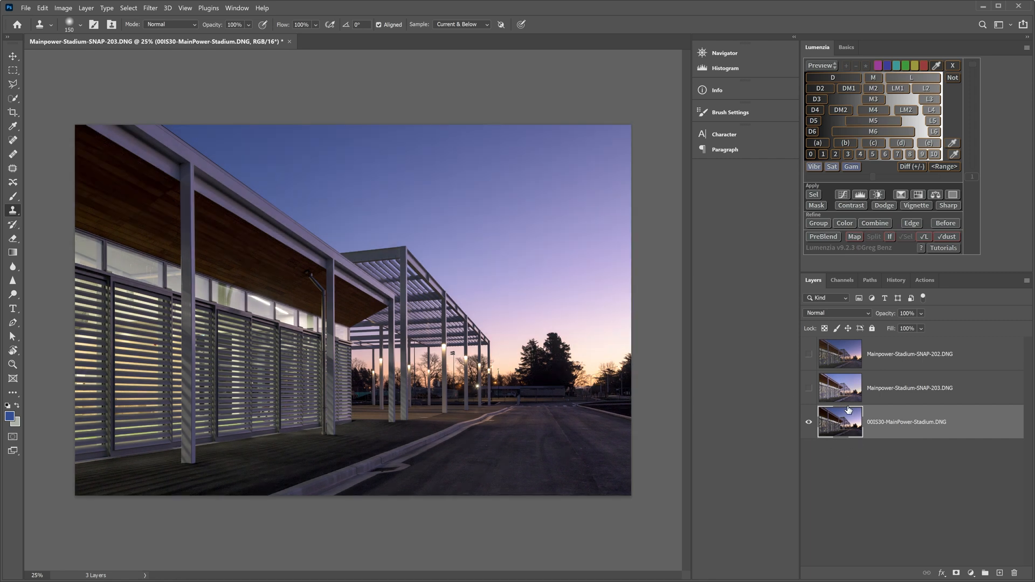
- Rename the bottom layer as Base Exposure
double_click(887, 422)
type("Base Exposure")
key("Return")
- Place the SNAP-202 layer directly above Base Exposure, naming it Highlights, and name the SNAP-203 layer Shadows
left_click_drag(885, 354, 908, 398)
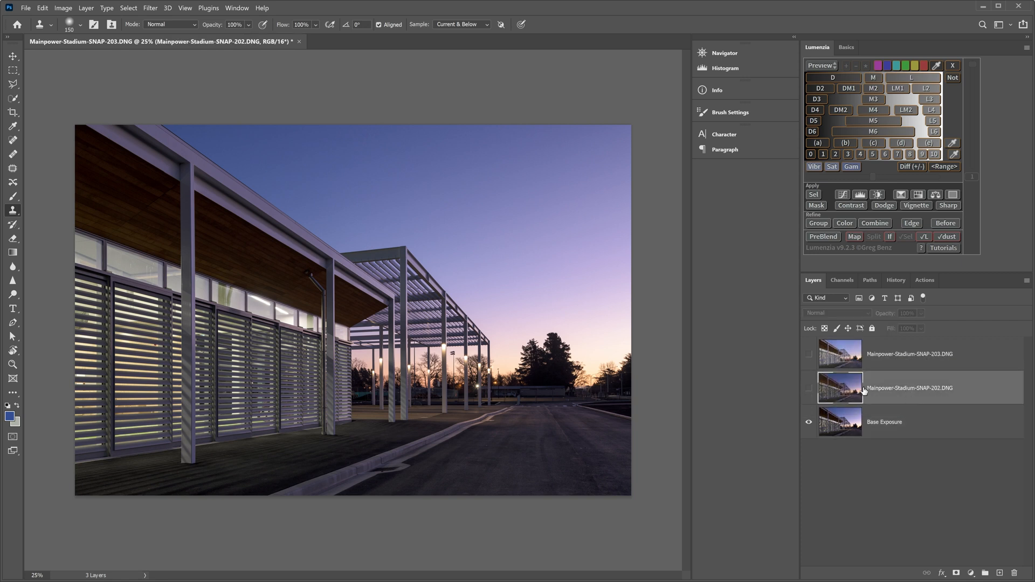
left_click(807, 389)
double_click(910, 389)
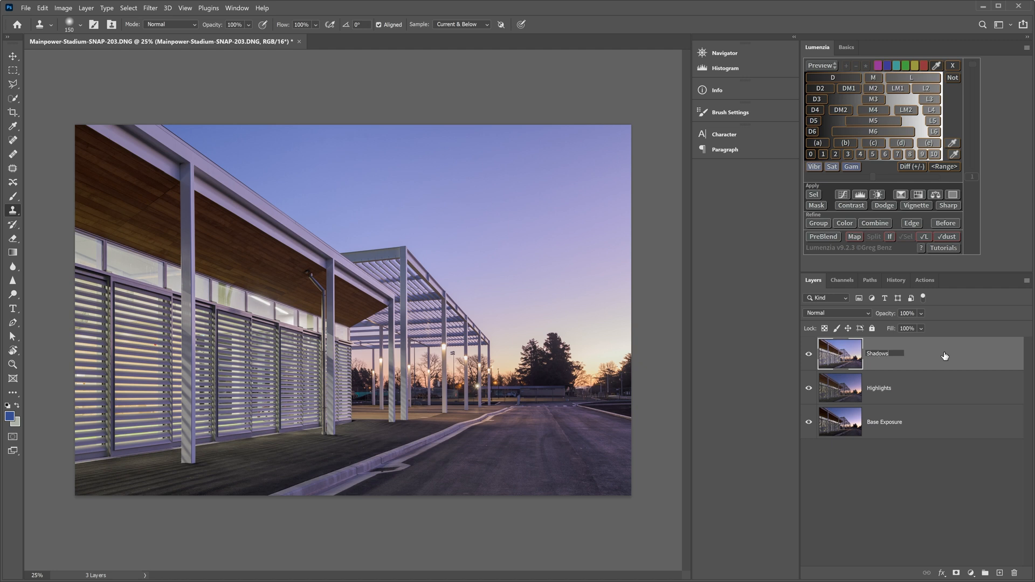
key("Return")
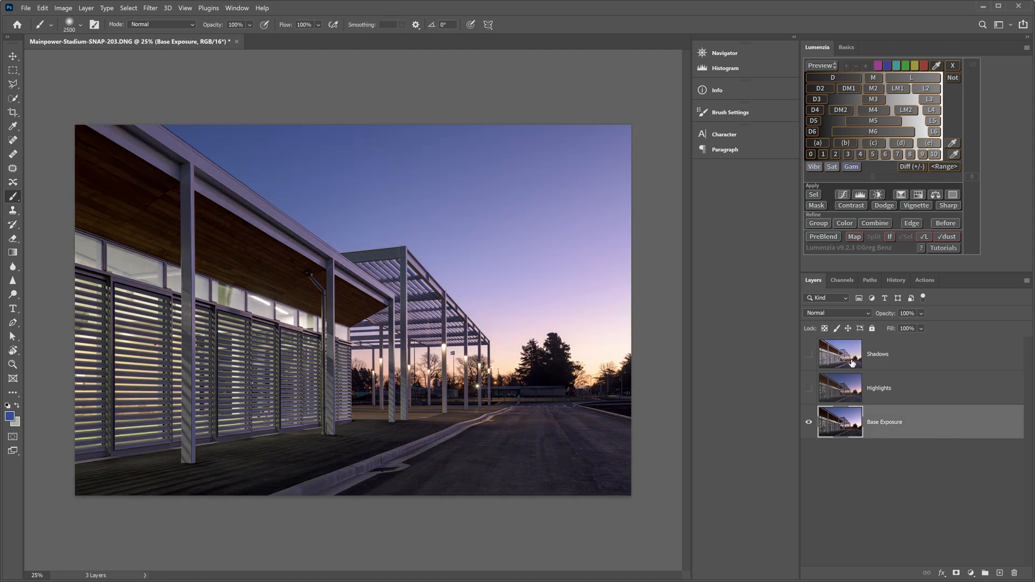
- Show the Highlights layer over Base Exposure, keep Shadows hidden, and add a white layer mask to Highlights
left_click(809, 389)
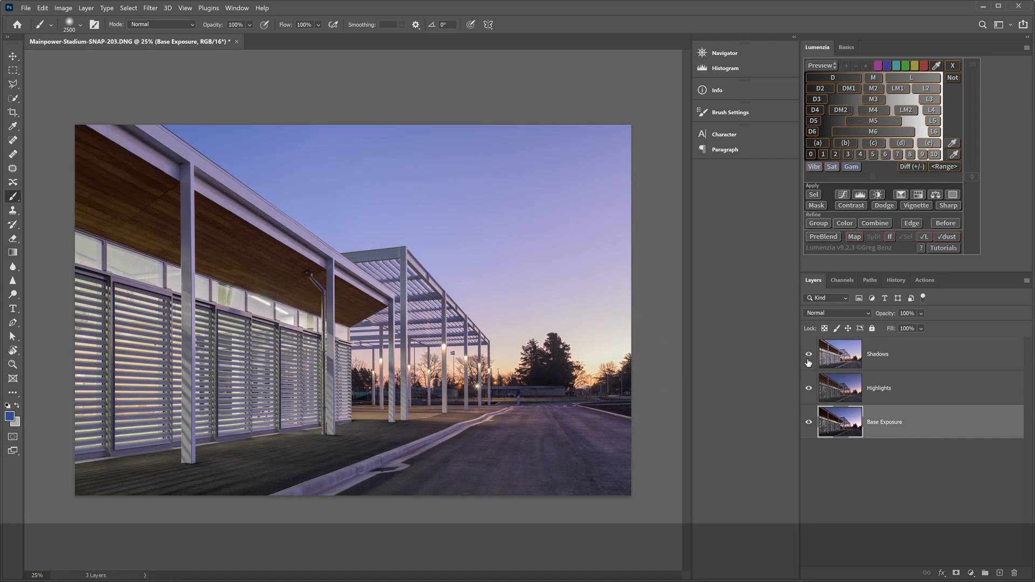
left_click_drag(809, 363, 808, 392)
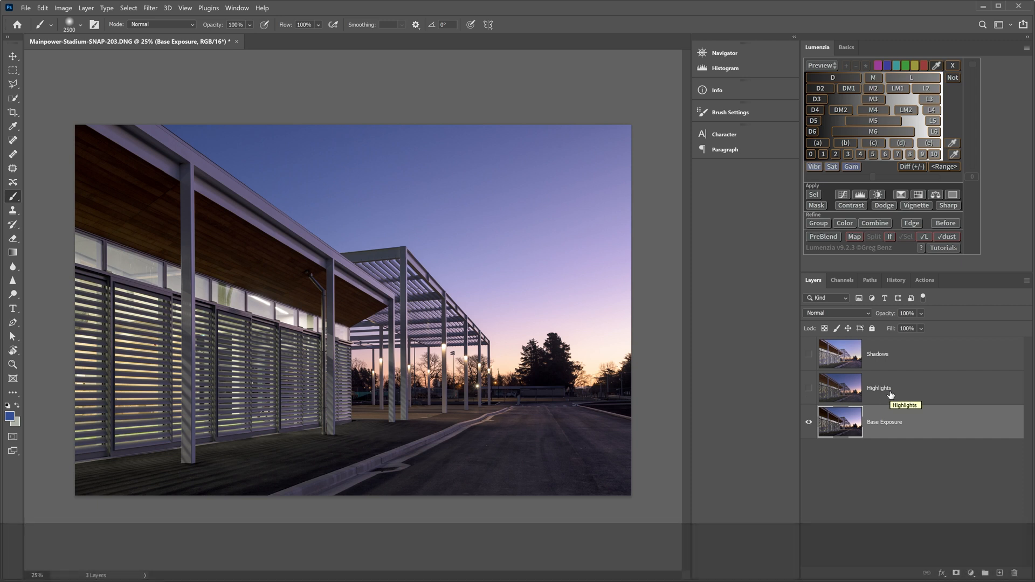
left_click(890, 396)
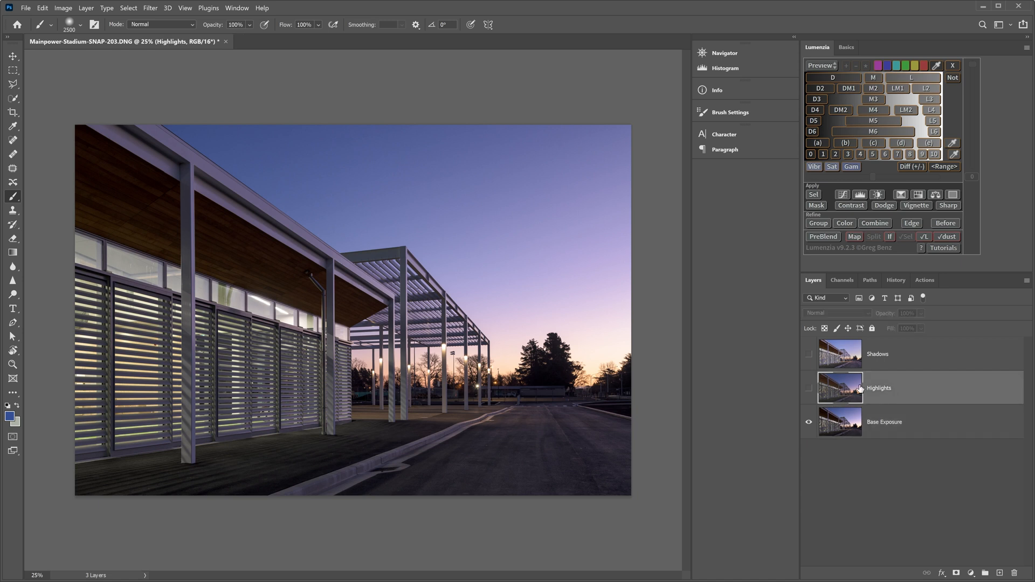
left_click(809, 386)
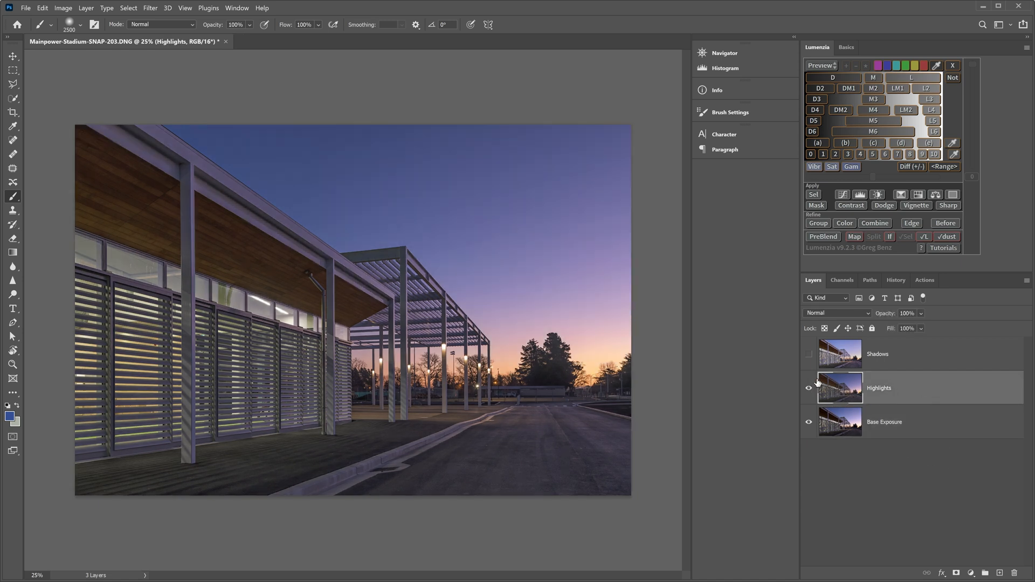
left_click(958, 575)
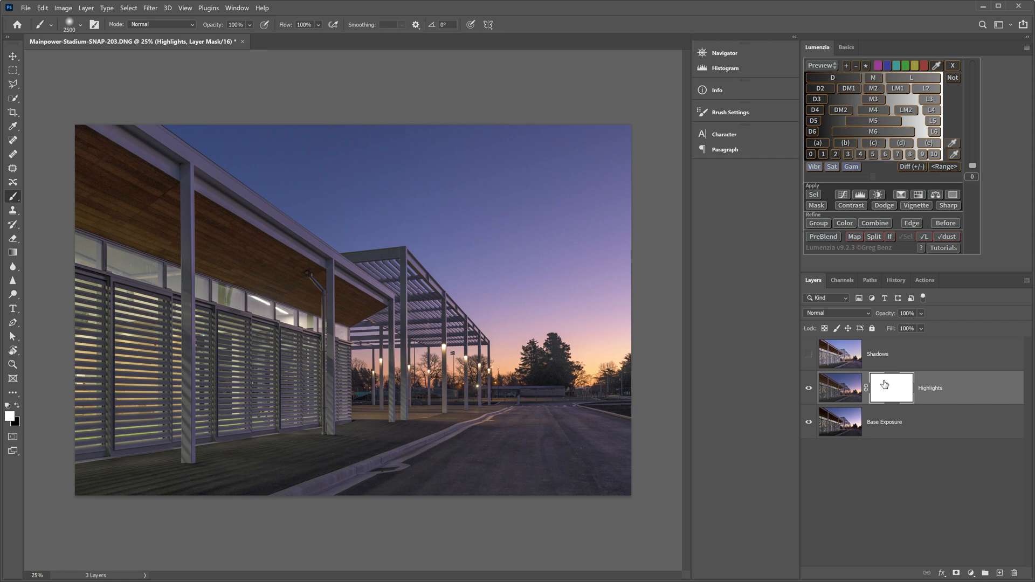
- Try inverting the Highlights mask to black and painting white over the sky, and reset the mask to plain white
key("ctrl+i")
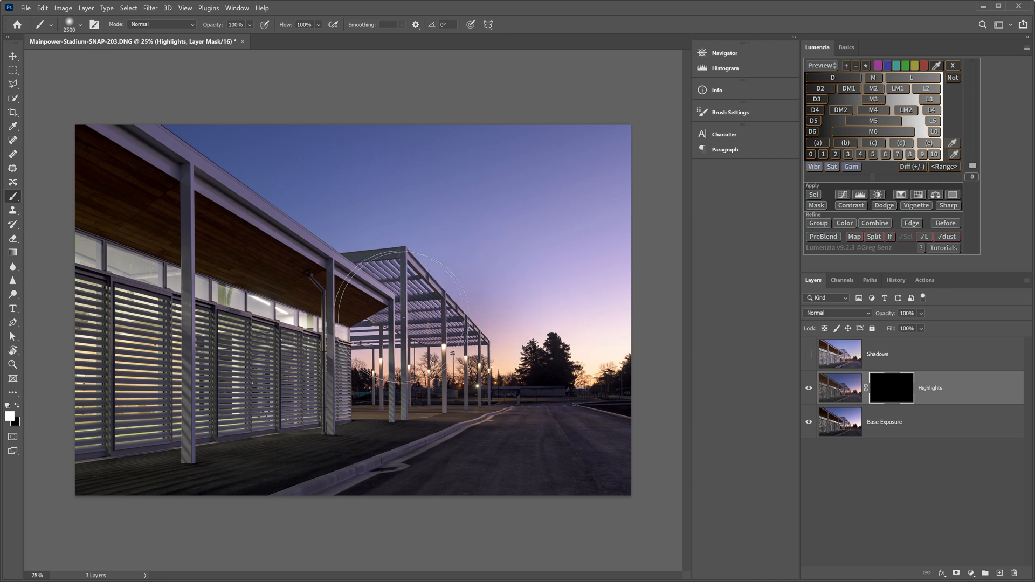
mouse_move(550, 366)
left_mouse_down()
mouse_move(586, 356)
mouse_move(595, 254)
mouse_move(632, 322)
mouse_move(615, 337)
left_mouse_up()
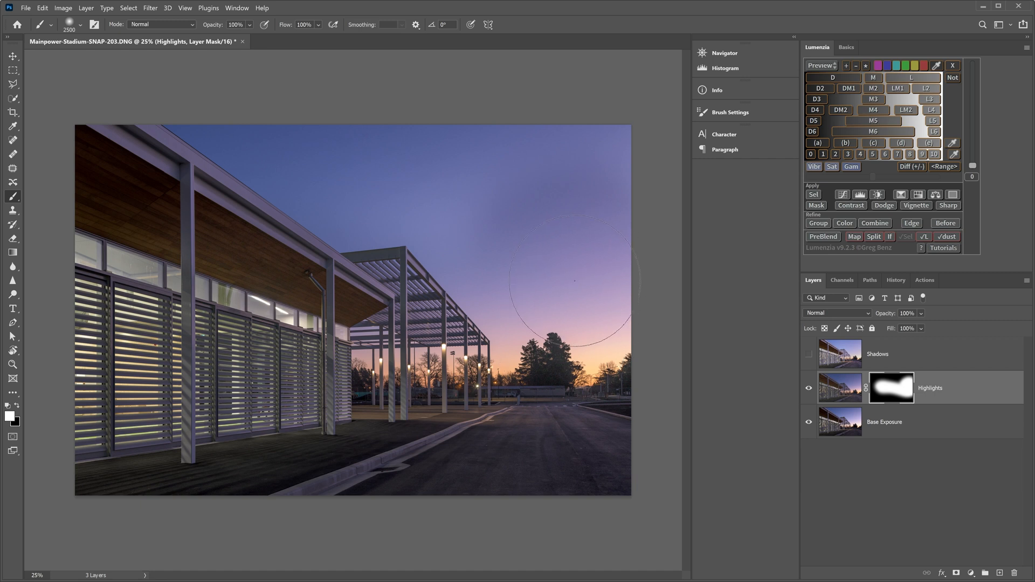
key("ctrl+BackSpace")
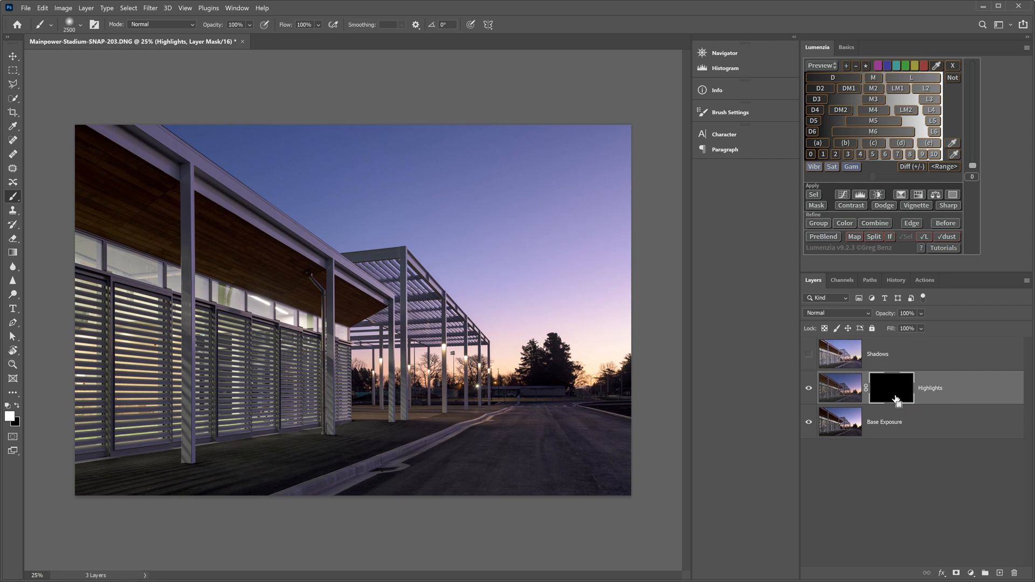
key("ctrl+i")
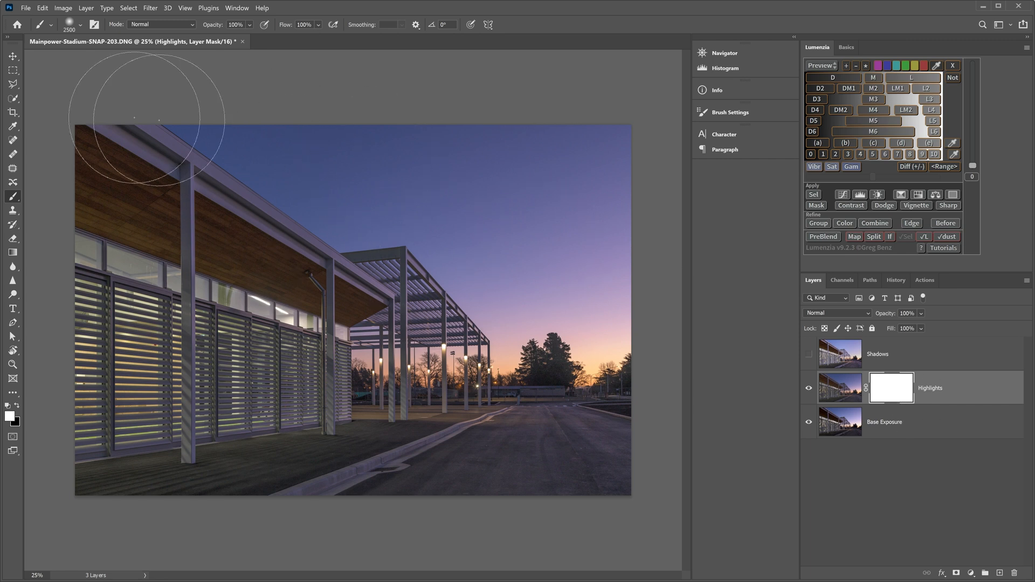
- Fill the Highlights mask with a luminosity image using Apply Image: Merged layer, RGB channel, Multiply blending, 100% opacity
left_click(64, 8)
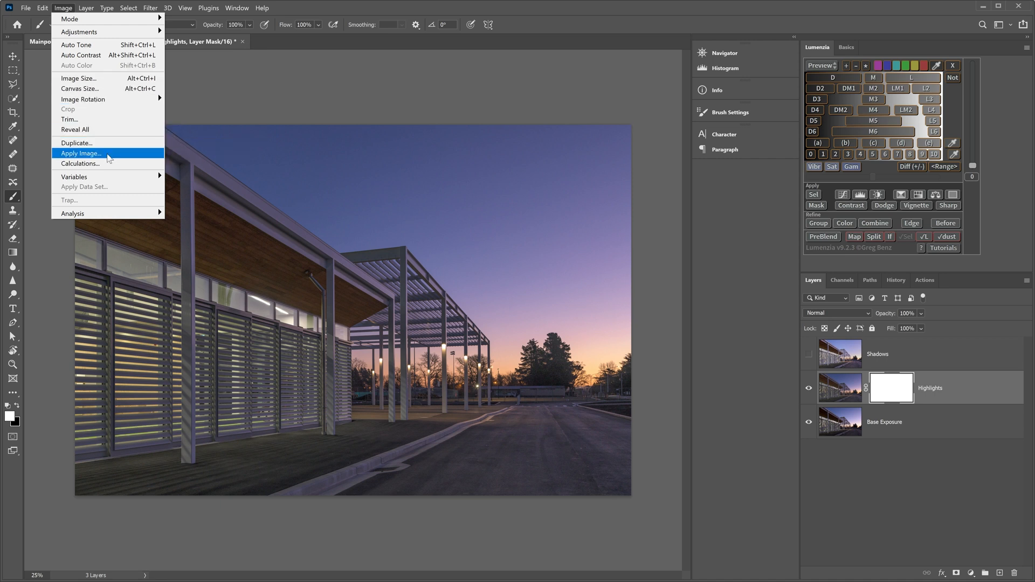
left_click(87, 154)
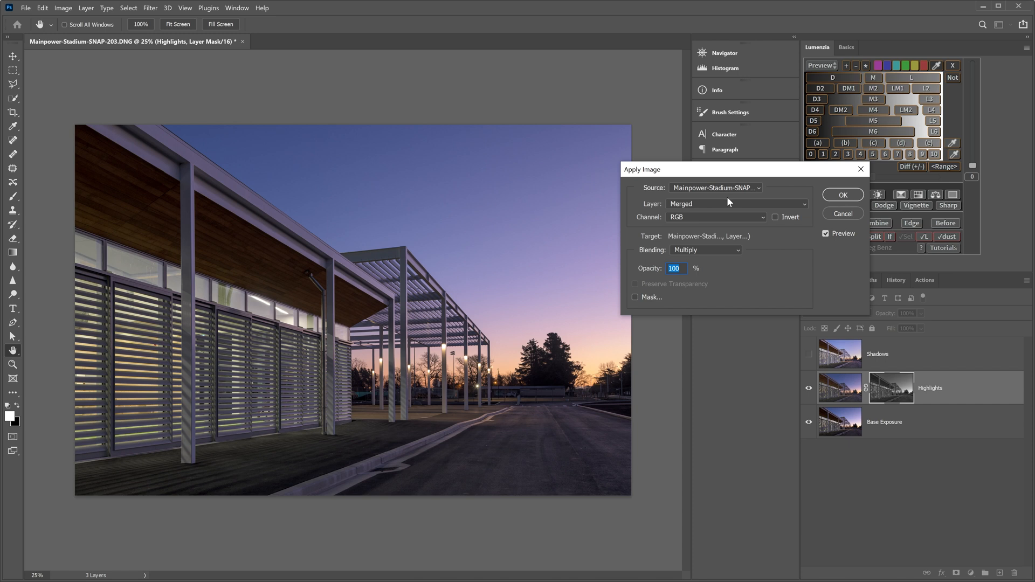
left_click_drag(702, 174, 651, 172)
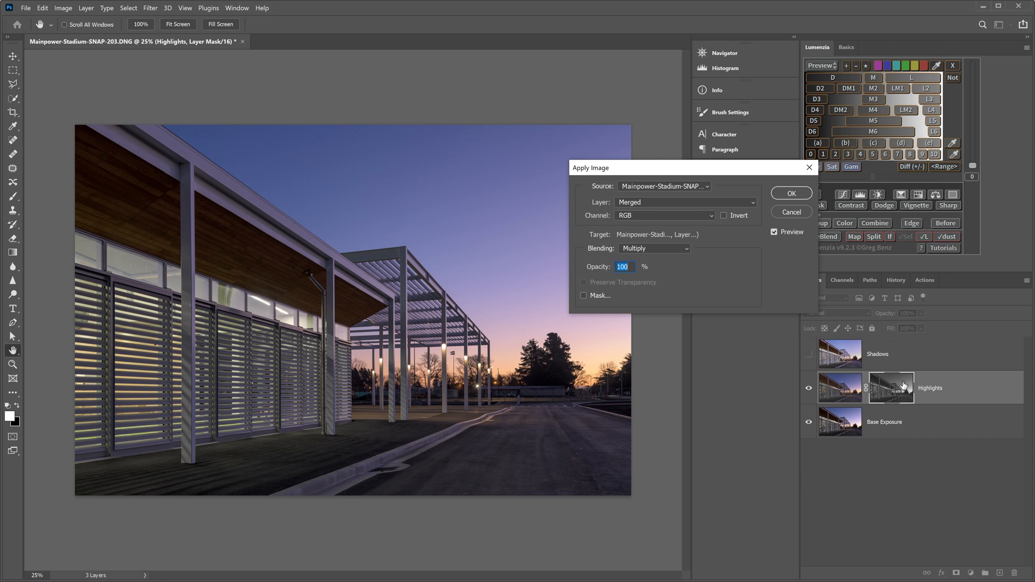
left_click(791, 193)
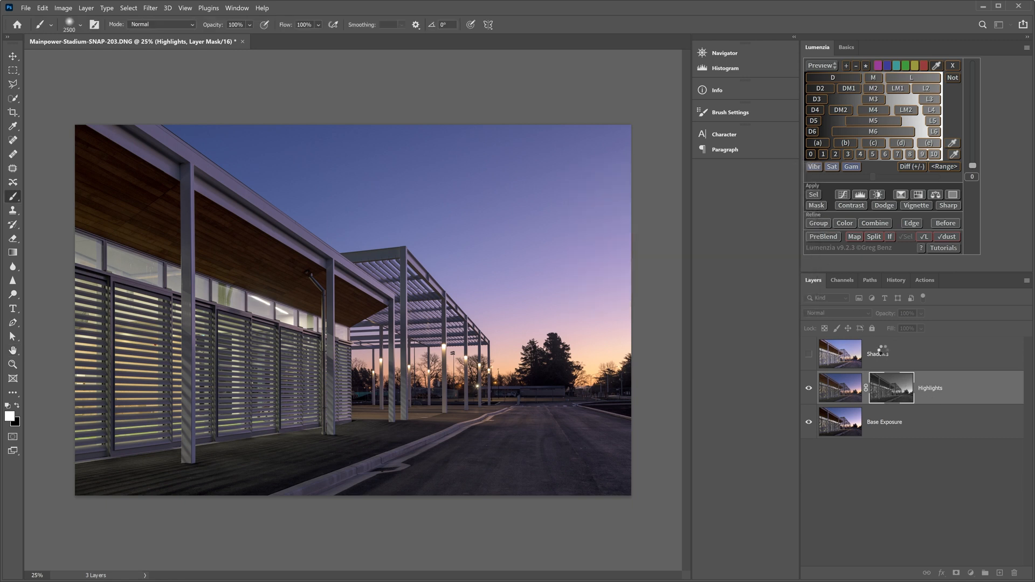
- Examine the Highlights layer's mask on its own and compare the image with and without the Highlights layer
left_click(903, 395, "alt")
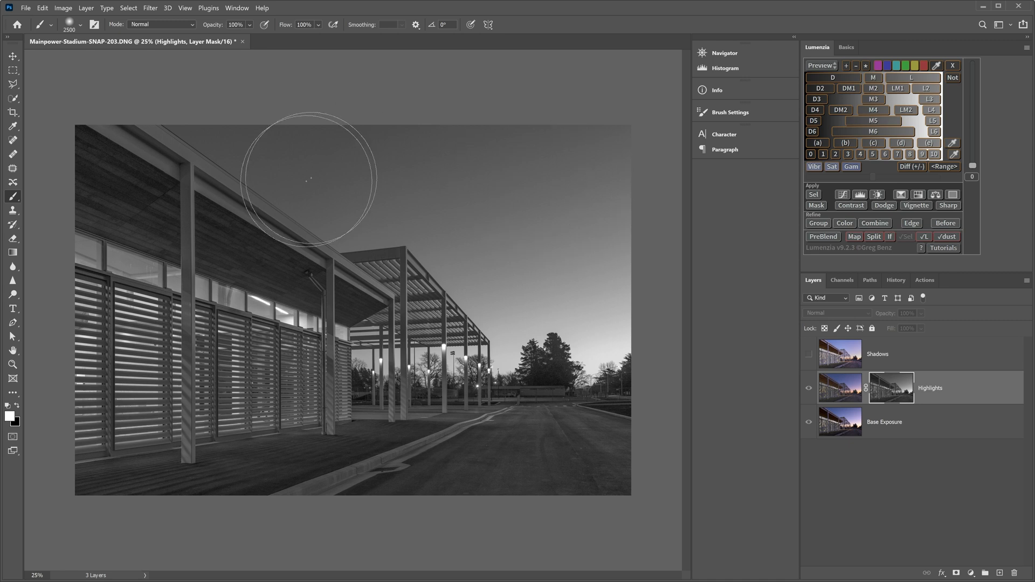
left_click(808, 387)
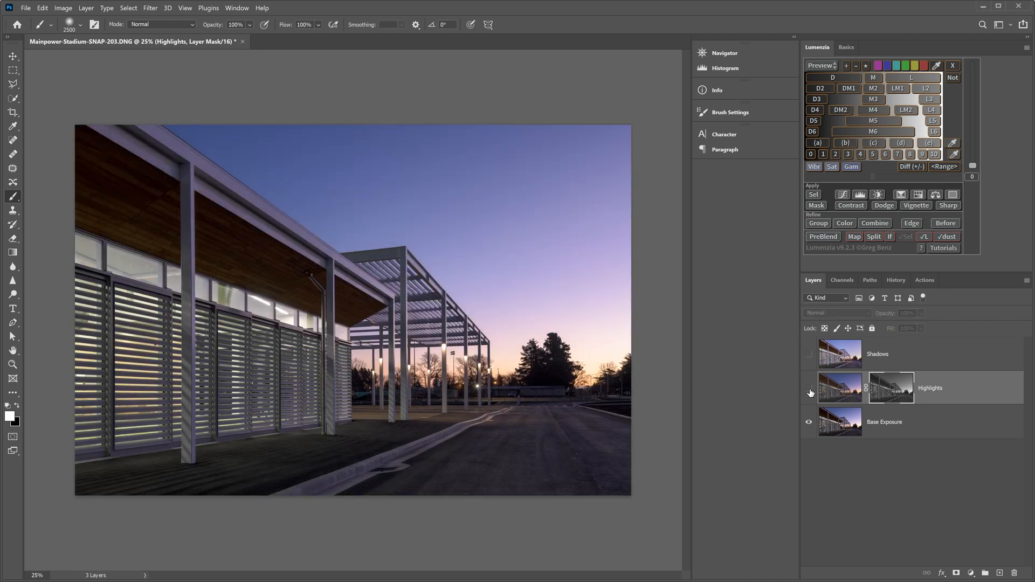
left_click(809, 388)
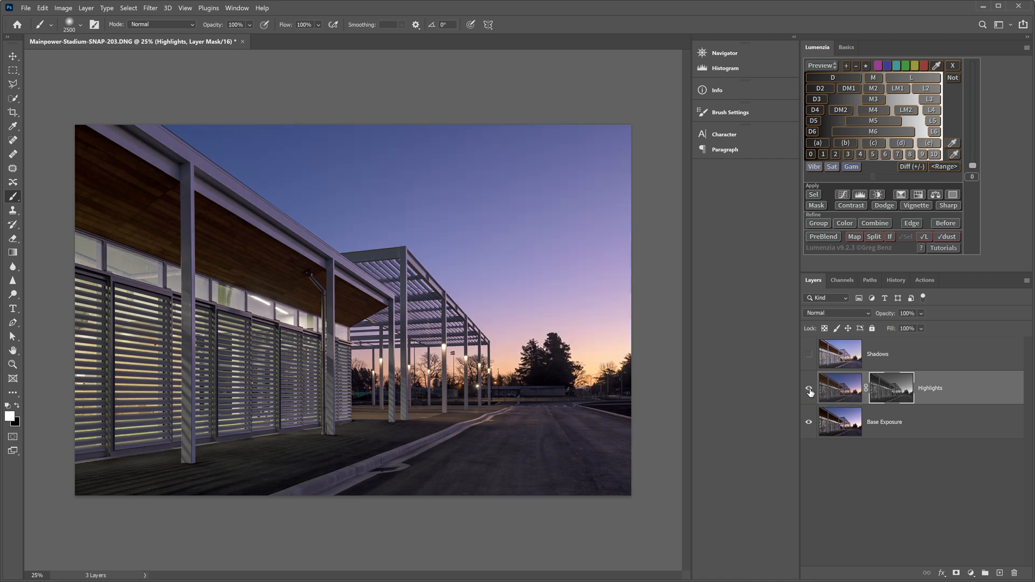
left_click(810, 391)
left_click(810, 391)
left_click(808, 389)
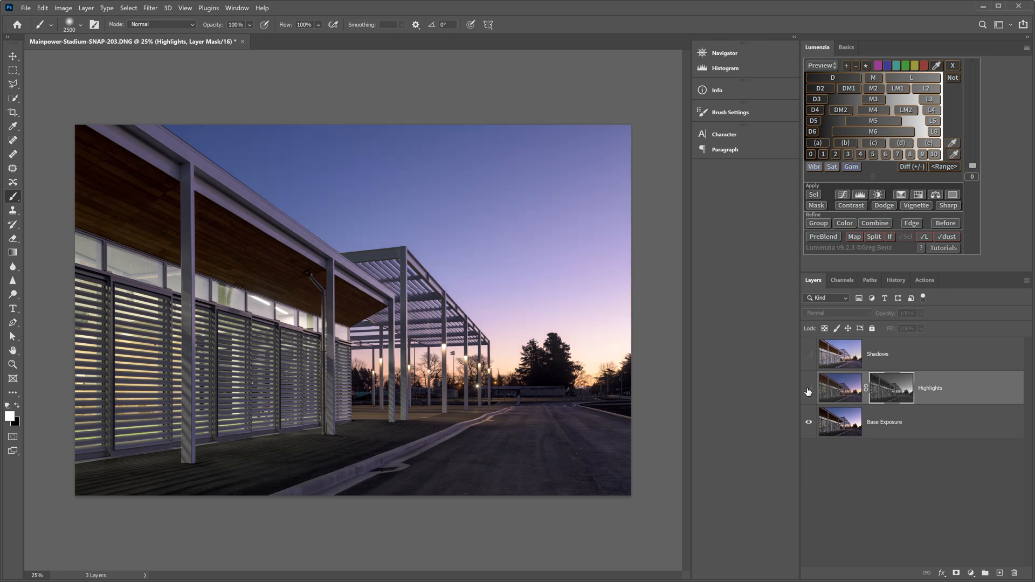
left_click(808, 391)
left_click(808, 391)
left_click(808, 391)
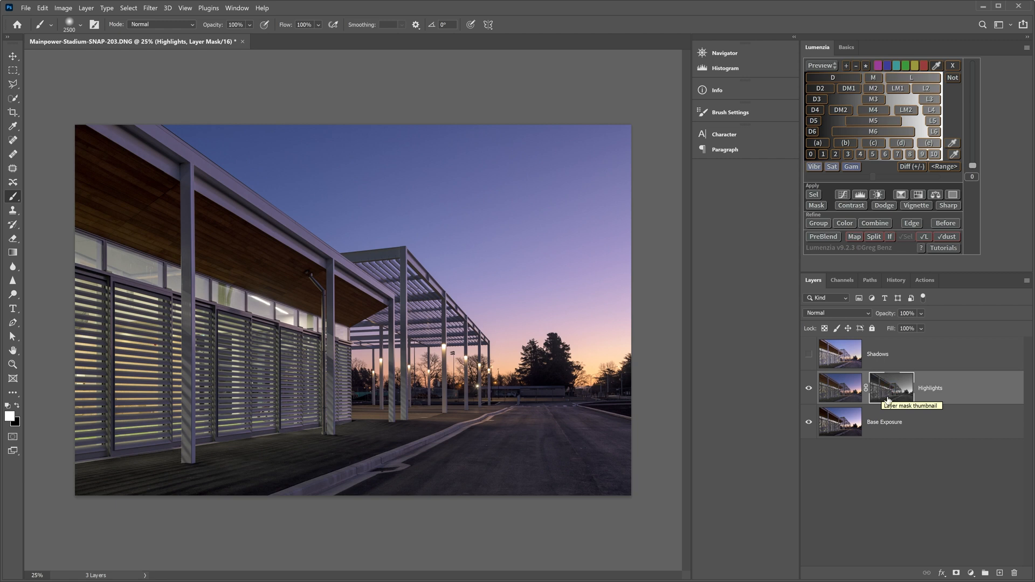
- Increase the Highlights mask's contrast with Curves: raise the black point, map input 204 to 255, 46 to 12, and 135 to 195
left_click(63, 8)
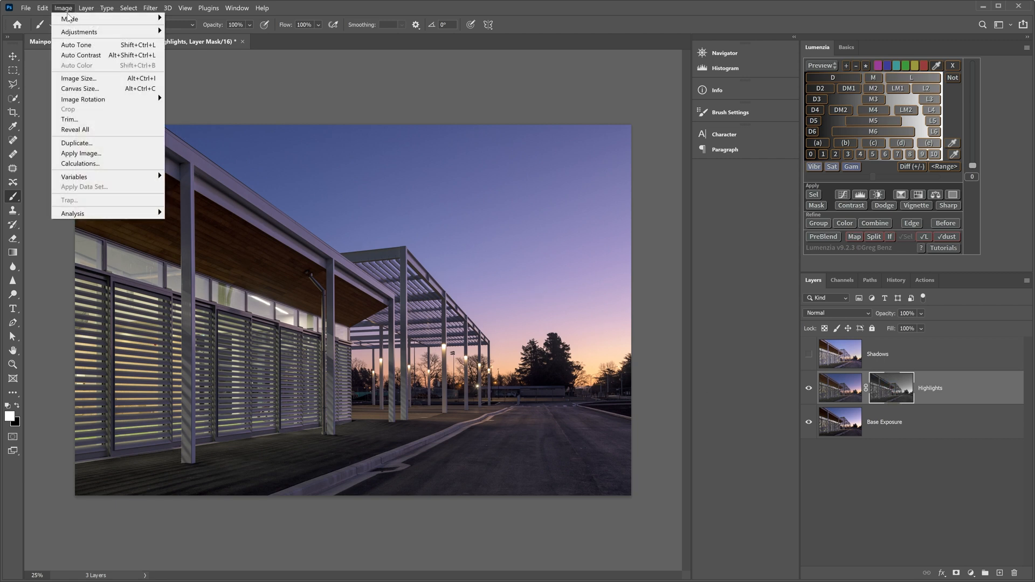
mouse_move(80, 33)
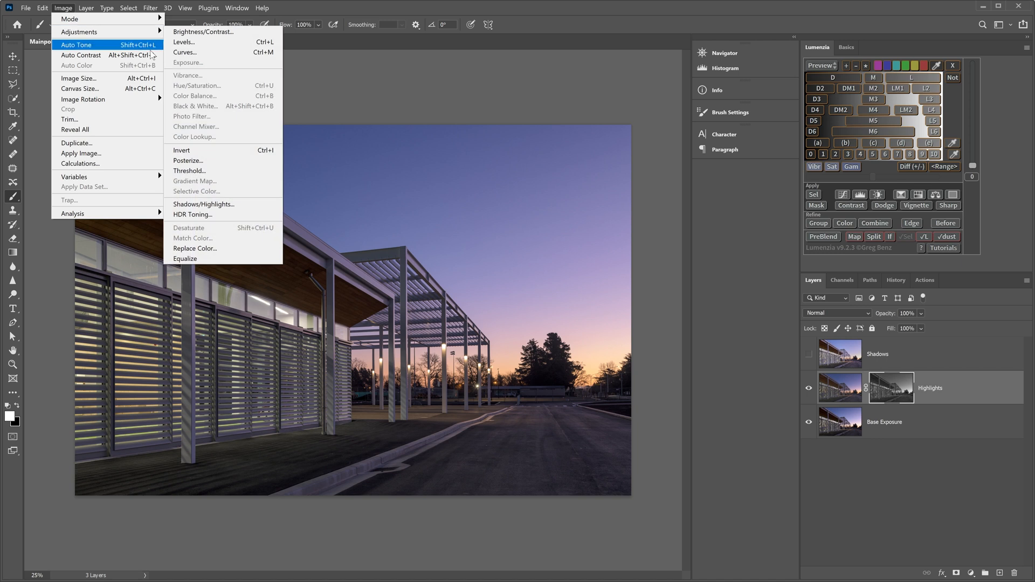
left_click(200, 56)
left_click_drag(813, 248, 545, 170)
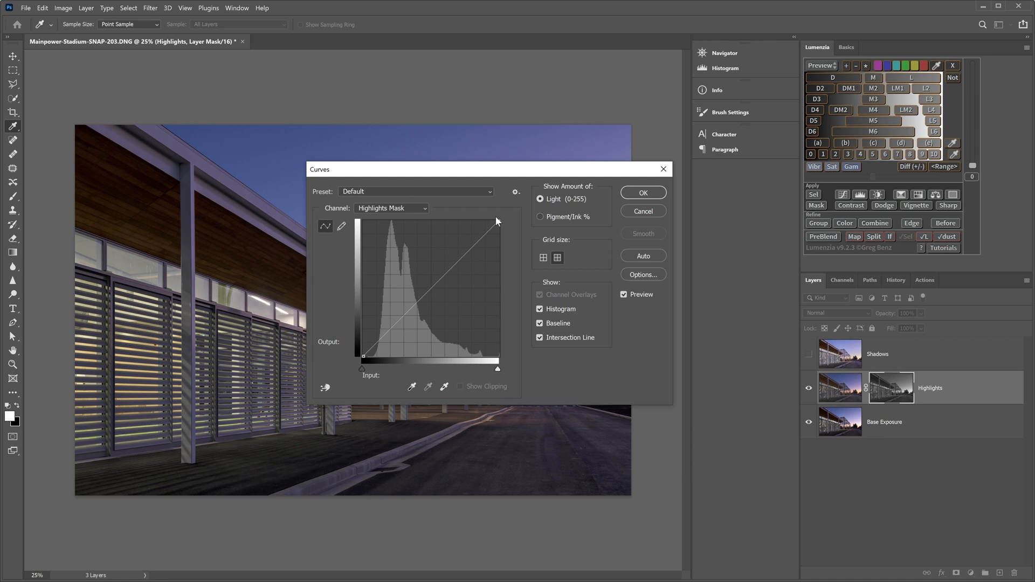
left_click_drag(499, 220, 473, 218)
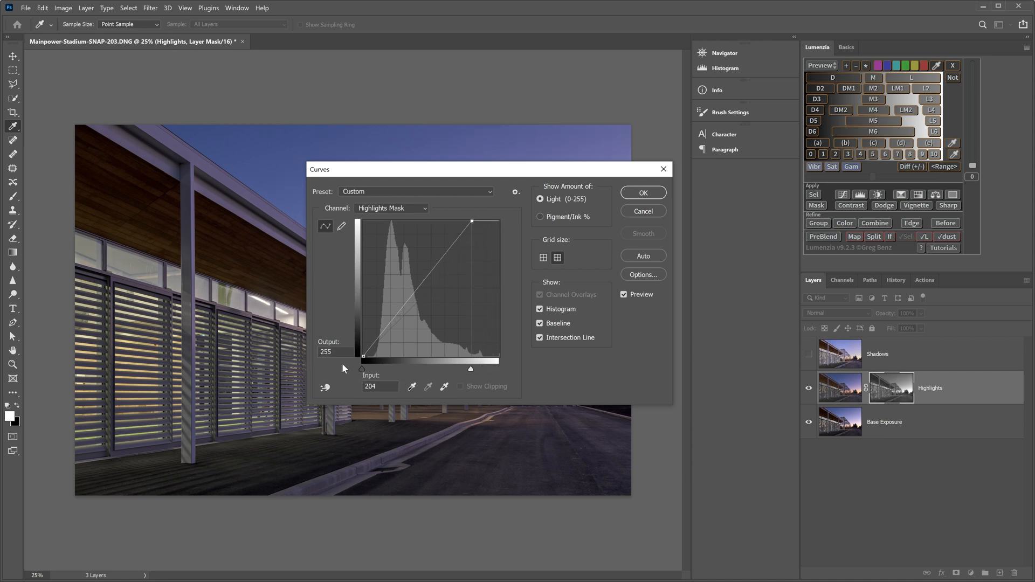
left_click_drag(366, 356, 389, 349)
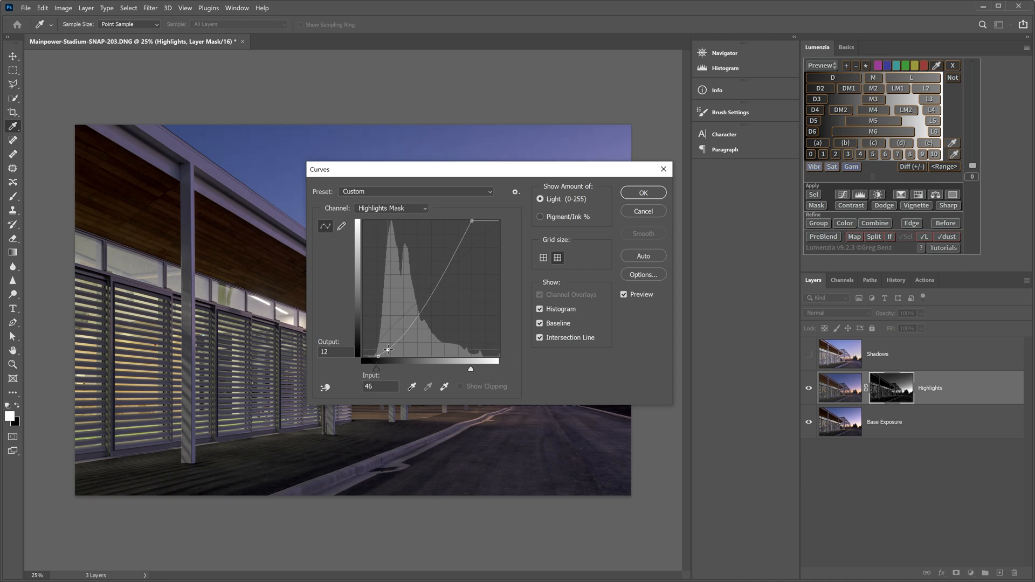
left_click_drag(436, 284, 436, 252)
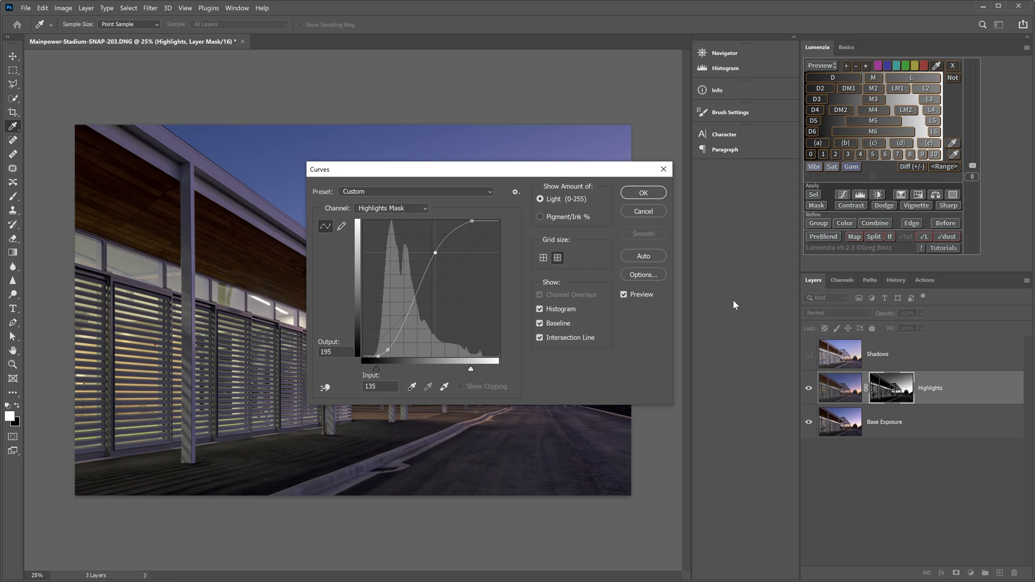
left_click(639, 194)
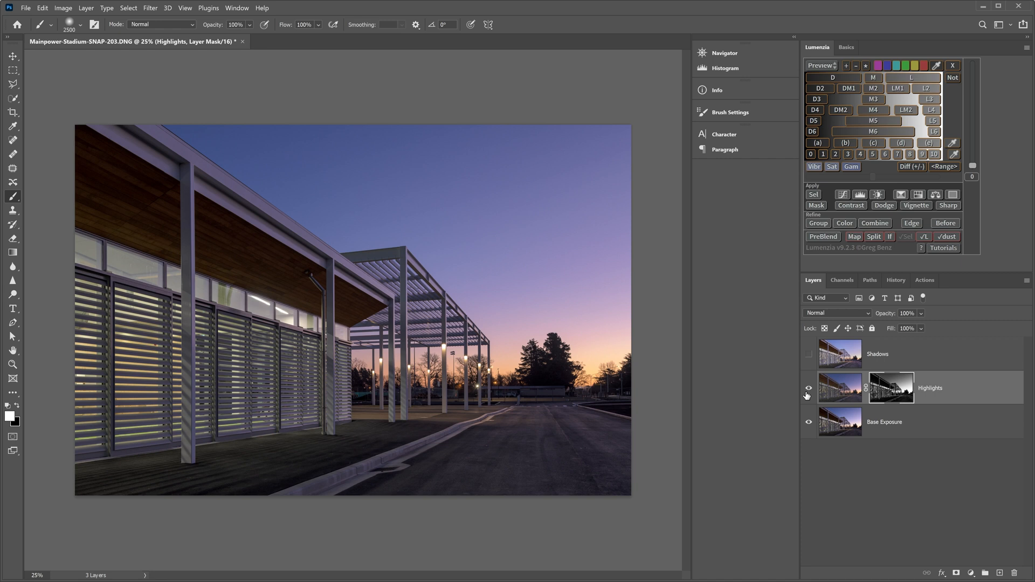
- Compare the whole image with and without the Highlights layer after the mask's contrast adjustment
left_click(809, 389)
left_click(808, 389)
left_click(807, 393)
left_click(807, 389)
left_click(809, 388)
- Examine the mask transition along the roof edge against the sky at 100%, with and without the Highlights layer
left_click(268, 211, "ctrl")
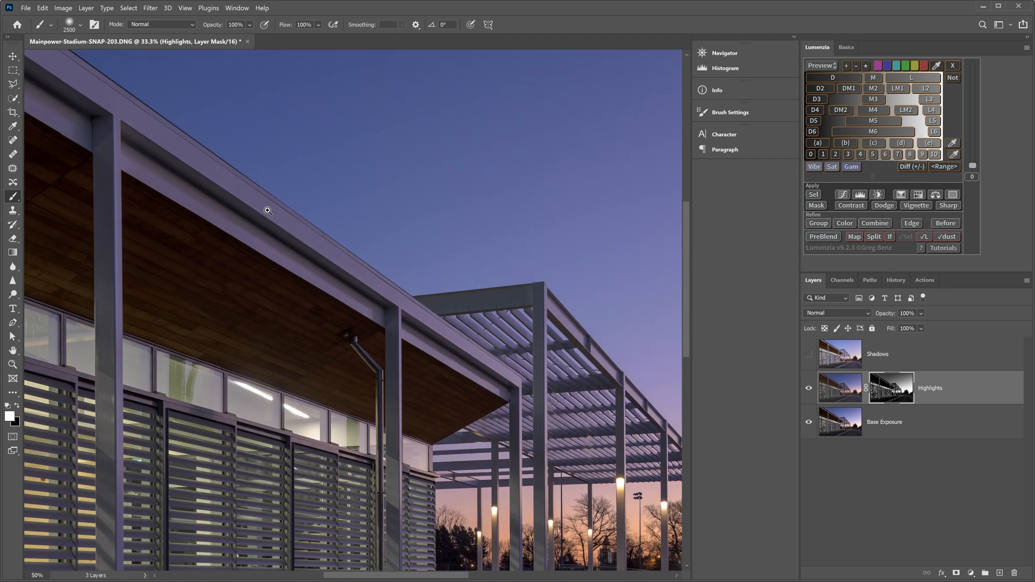
left_click(268, 210, "ctrl")
left_click(268, 211, "ctrl")
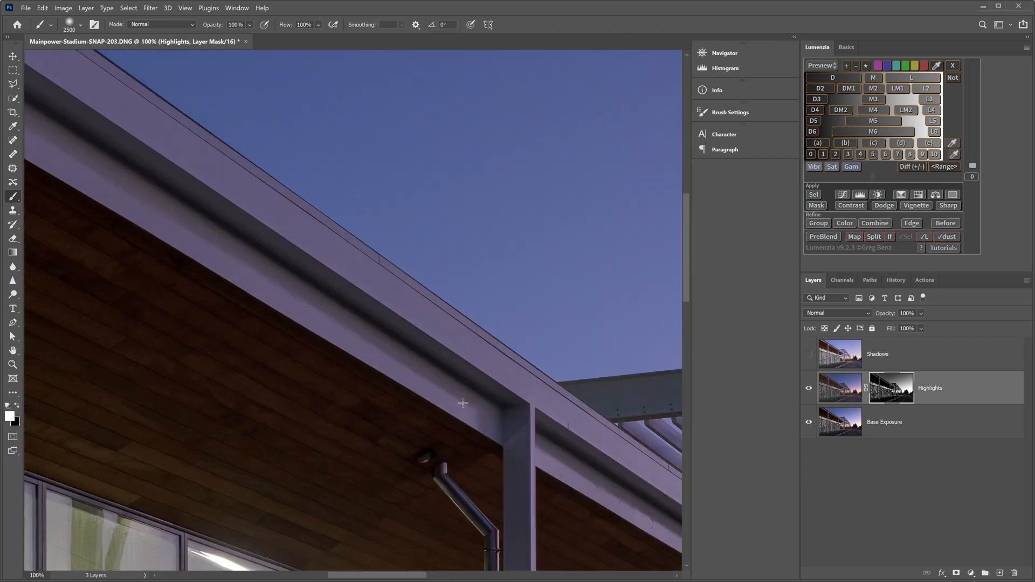
left_click(809, 388)
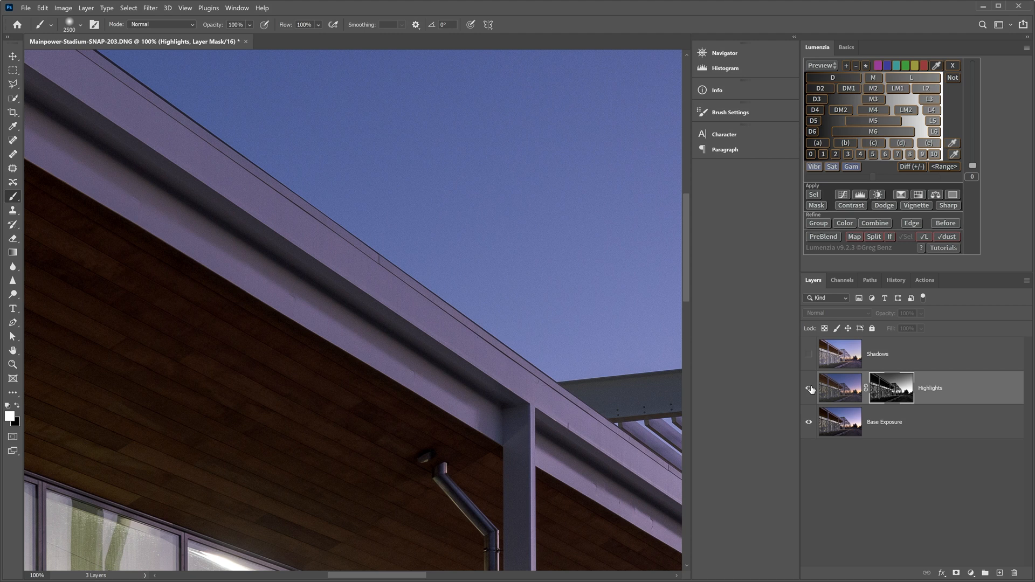
left_click(809, 389)
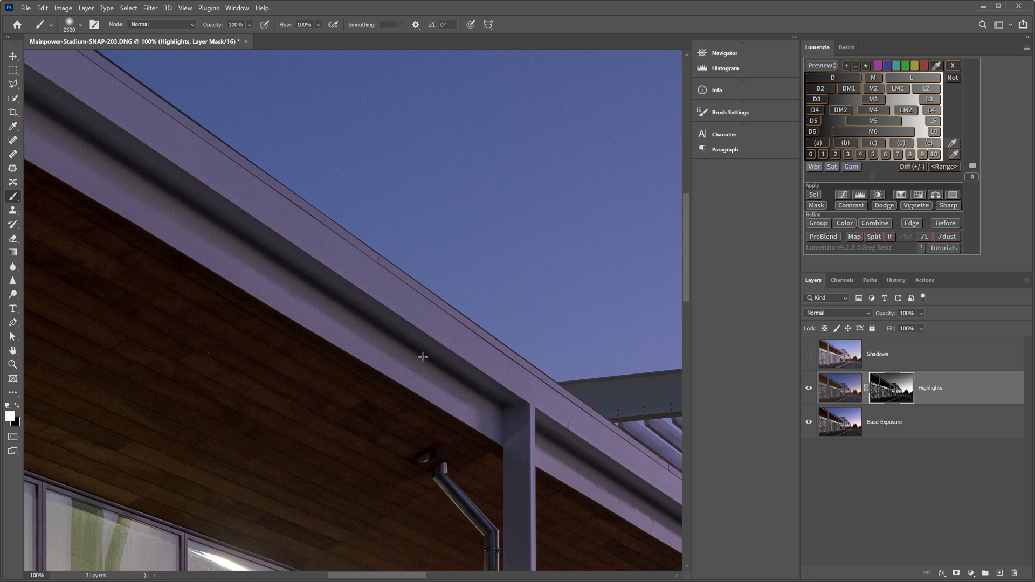
scroll(559, 363, "down", 4)
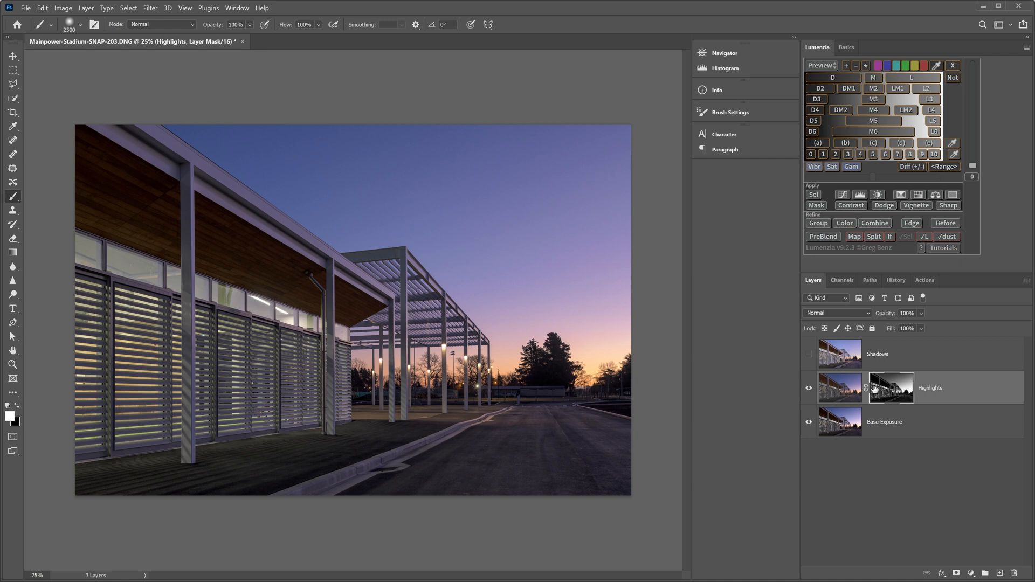
- Place the Highlights layer inside a new layer group and give the group a black layer mask
left_click(985, 573)
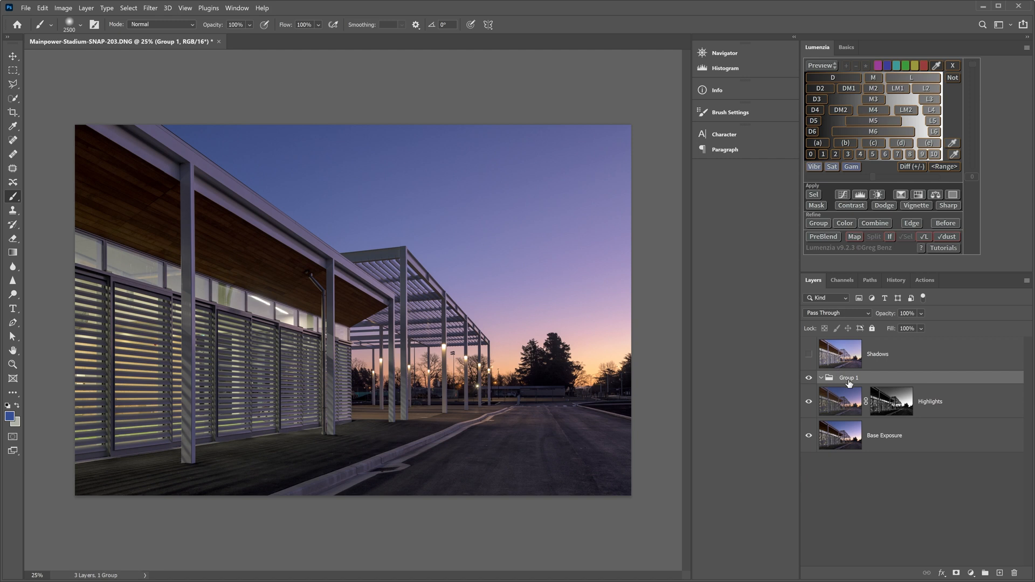
left_click_drag(890, 378, 864, 378)
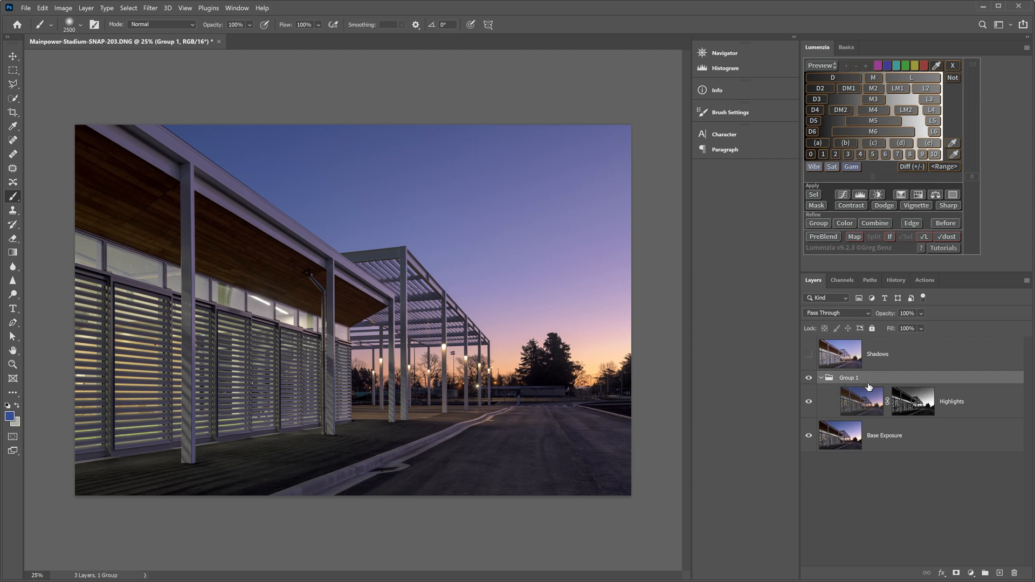
left_click(957, 573)
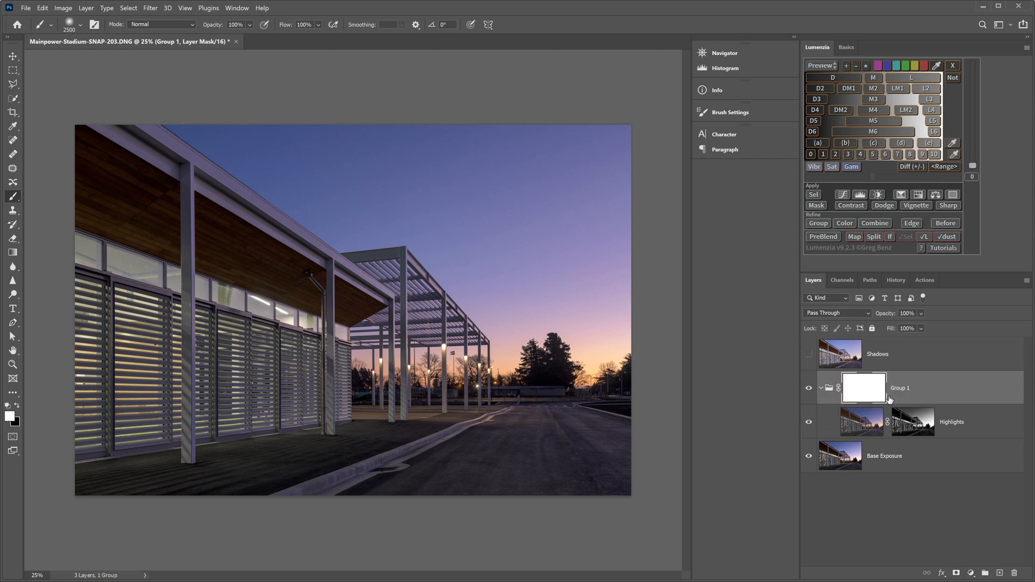
key("ctrl+i")
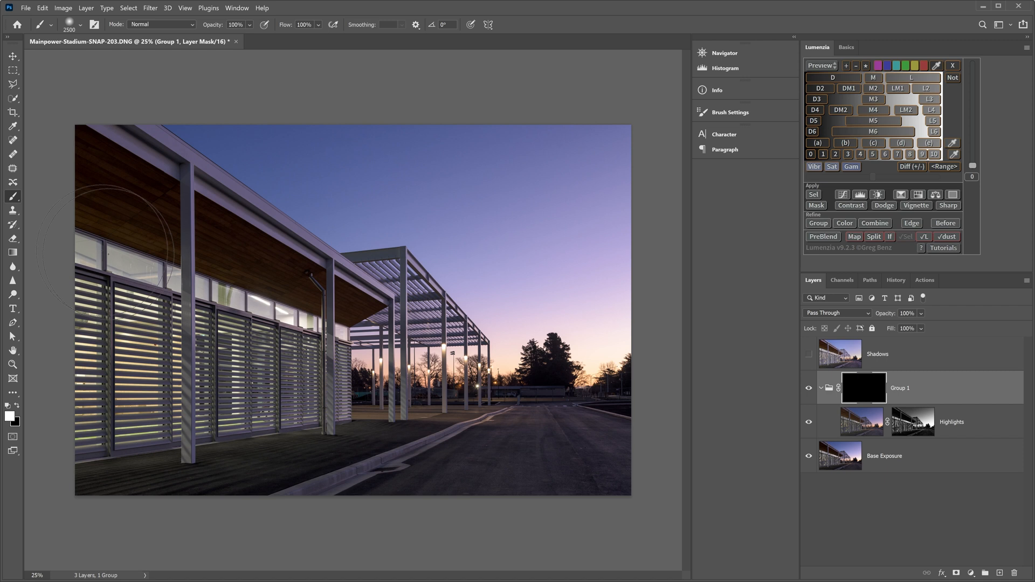
- Paint the group mask white over the building and horizon at 100% brush opacity, and over the sky at 50% opacity
left_click(248, 312)
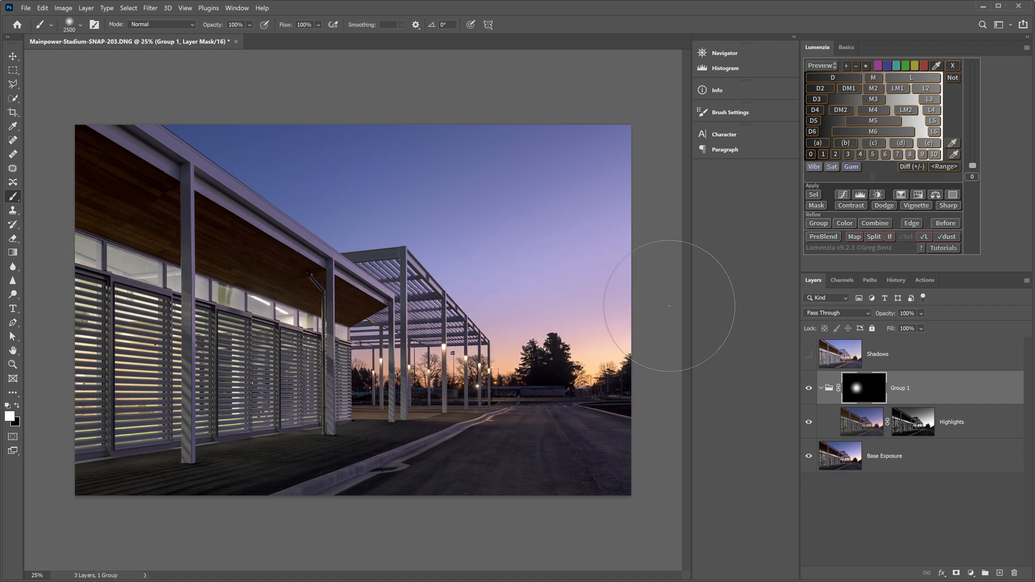
mouse_move(322, 345)
left_mouse_down()
mouse_move(462, 254)
mouse_move(668, 232)
left_mouse_up()
key("5")
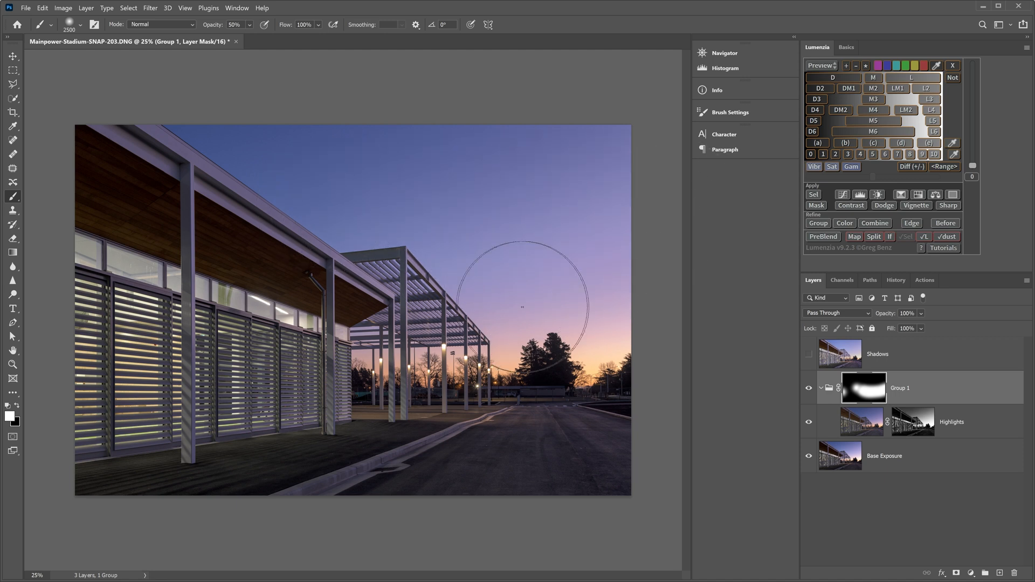
mouse_move(501, 302)
left_mouse_down()
mouse_move(632, 304)
mouse_move(627, 291)
left_mouse_up()
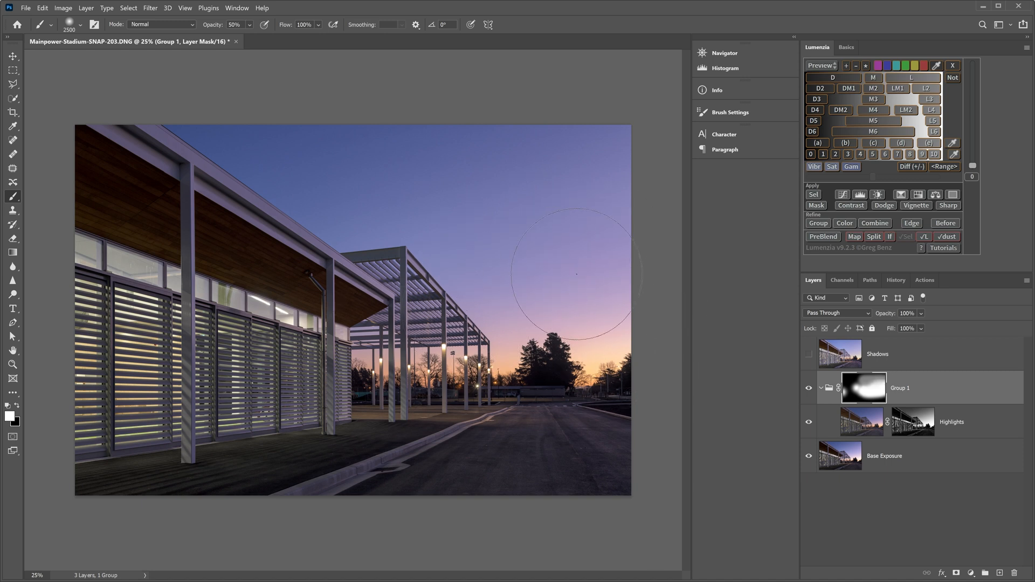
- Examine the painted group mask on its own and compare the image with and without the group
left_click(858, 385, "alt")
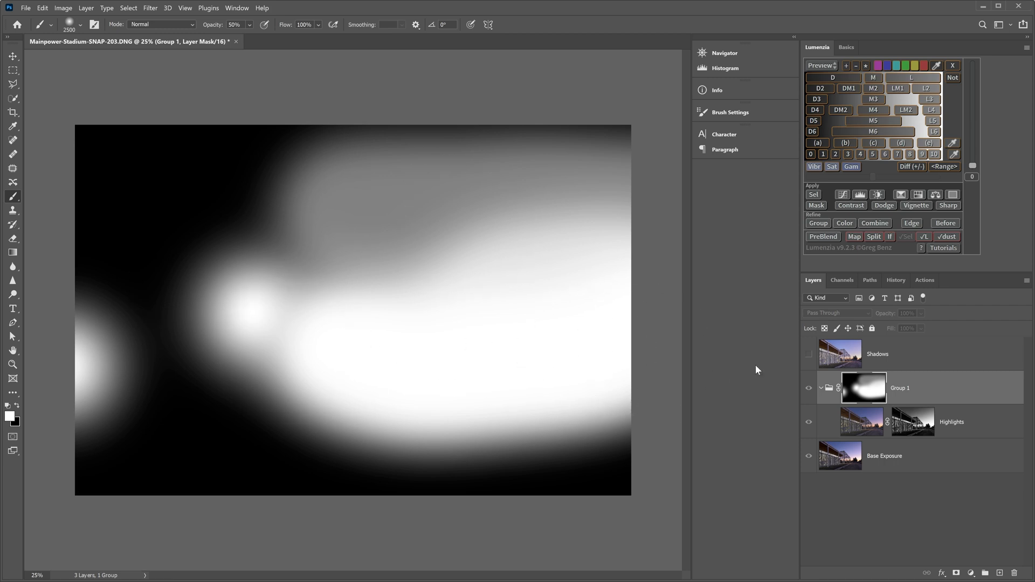
left_click(809, 389)
left_click(810, 389)
left_click(810, 388)
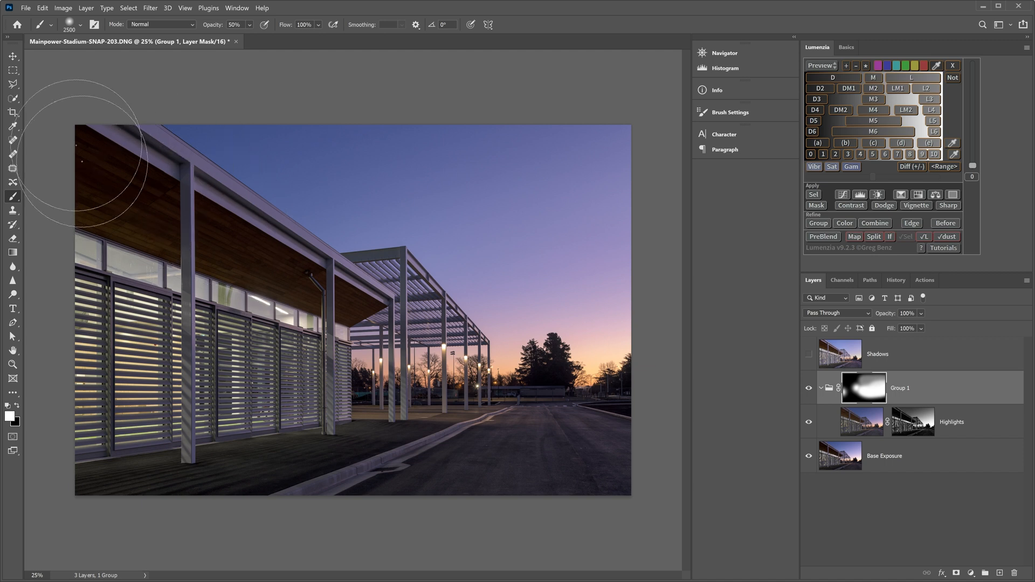
left_click(815, 388)
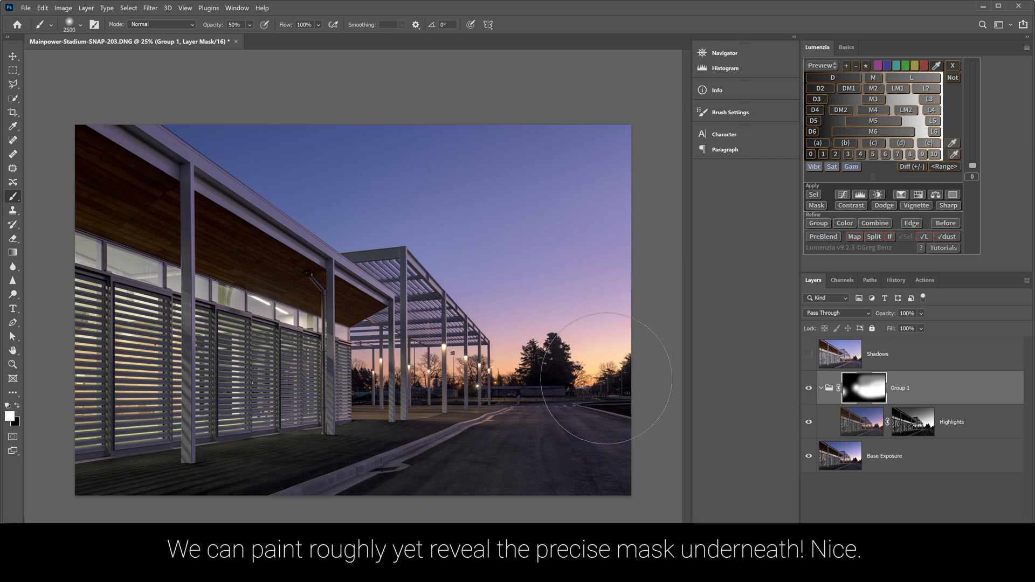
left_click(809, 388)
left_click(810, 388)
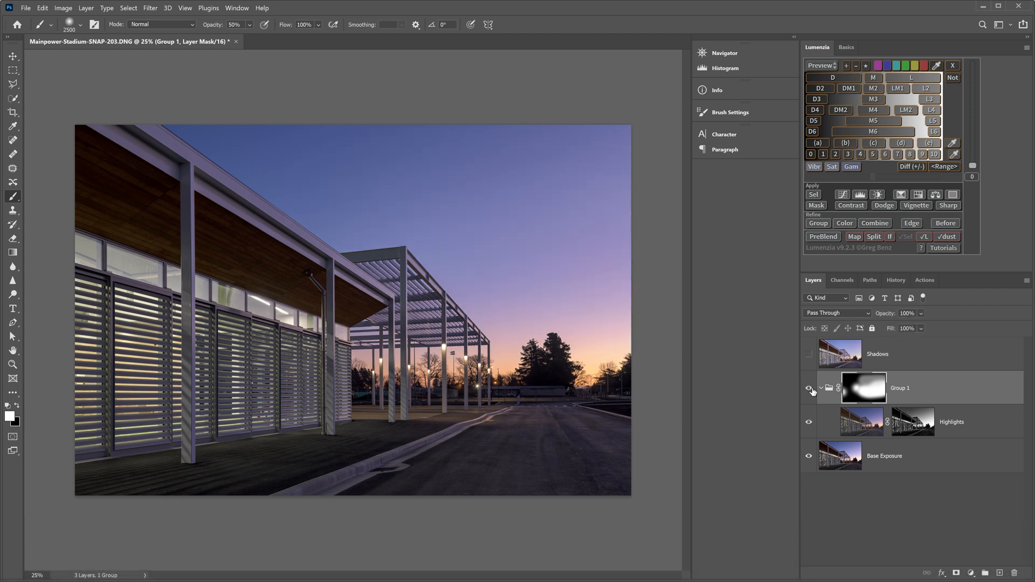
- Preview the Shadows layer briefly, hide it again, and add a white layer mask to it
left_click(809, 357)
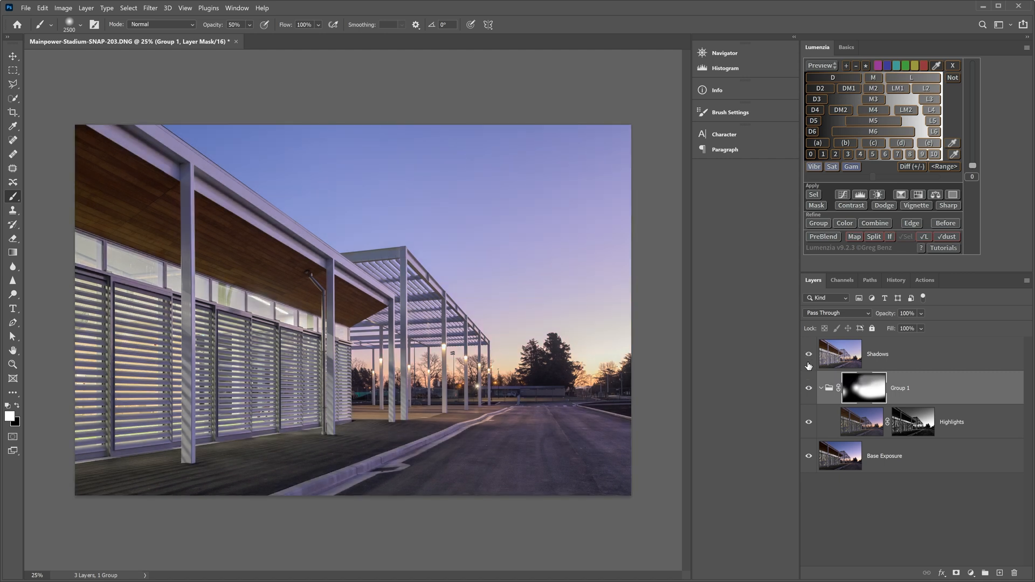
left_click(809, 357)
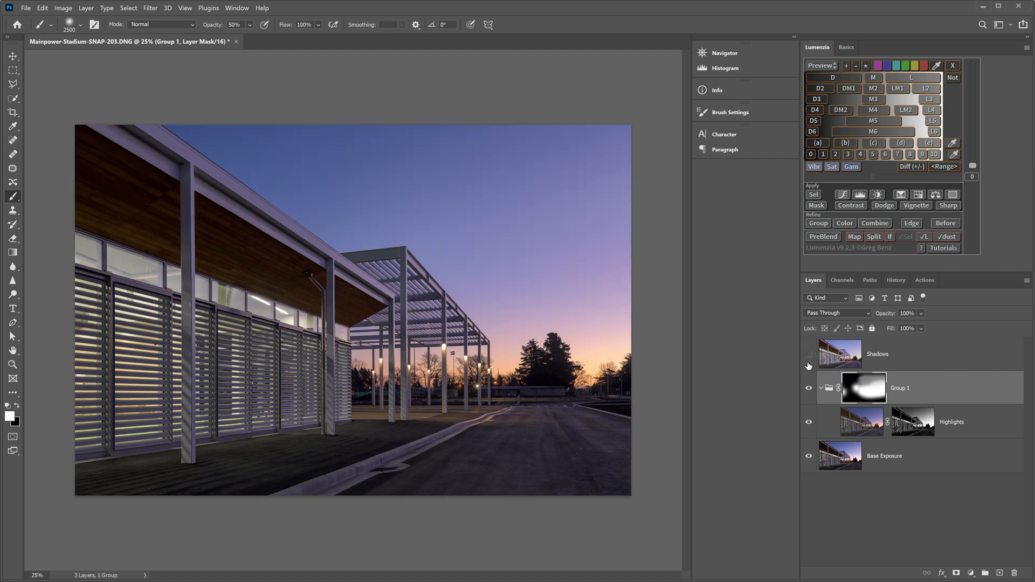
left_click(865, 362)
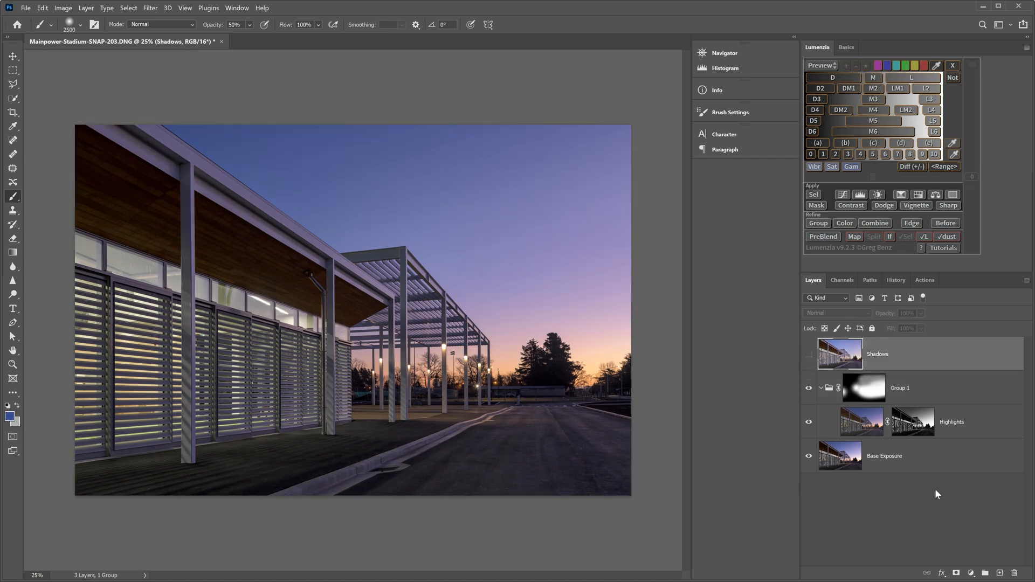
left_click(956, 574)
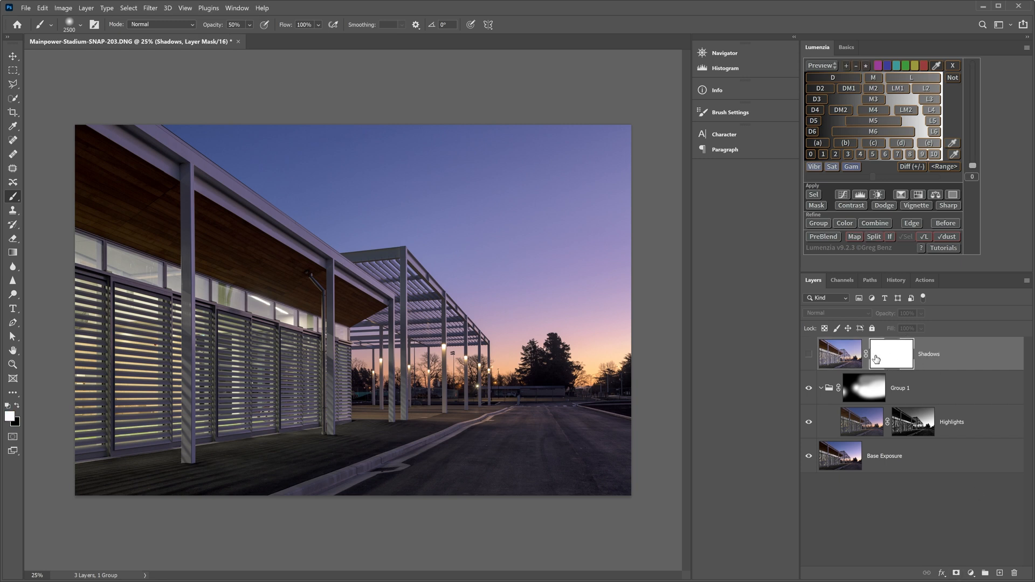
- Fill the Shadows mask with an inverted luminosity image using Apply Image: Merged layer, RGB channel, Multiply blending, 100% opacity
left_click(62, 8)
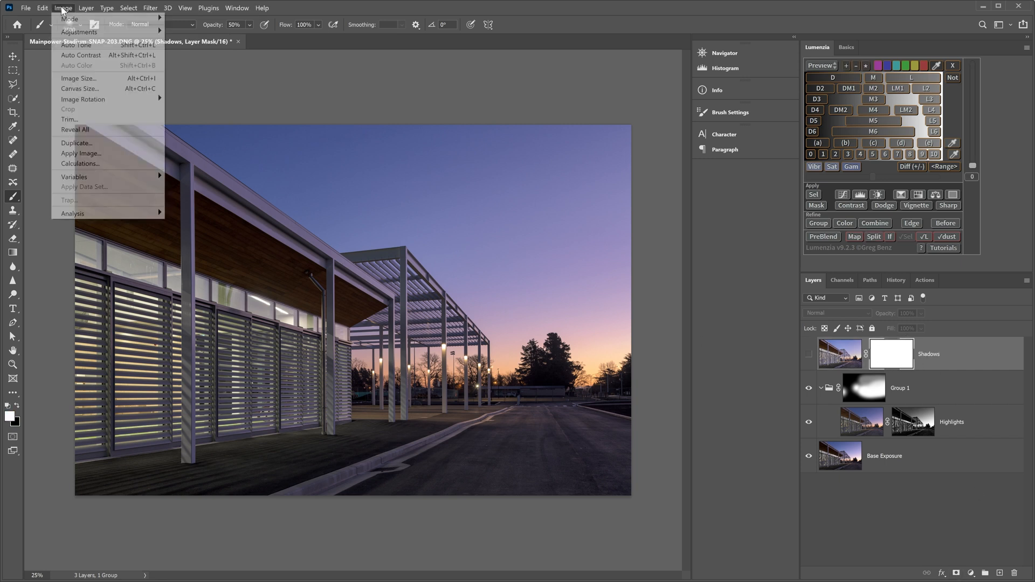
left_click(109, 155)
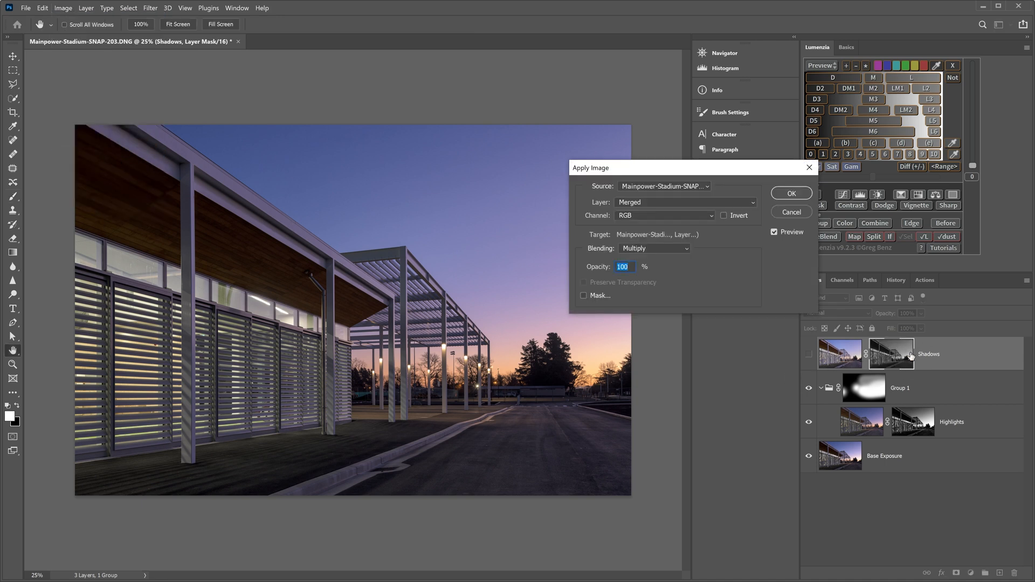
left_click(747, 220)
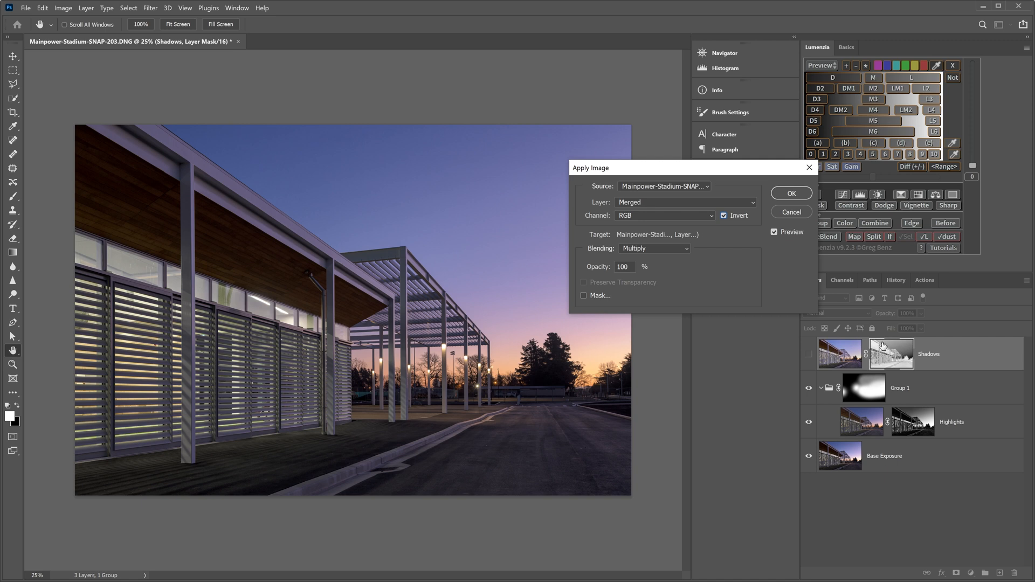
left_click(791, 193)
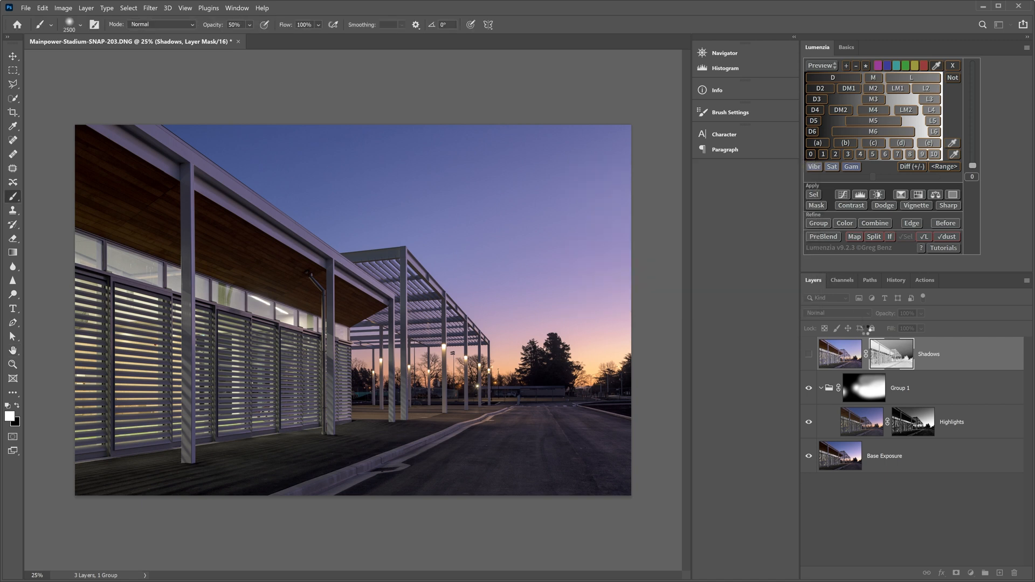
- Turn on the masked Shadows layer and compare the image with and without it
left_click(808, 355)
left_click(808, 355)
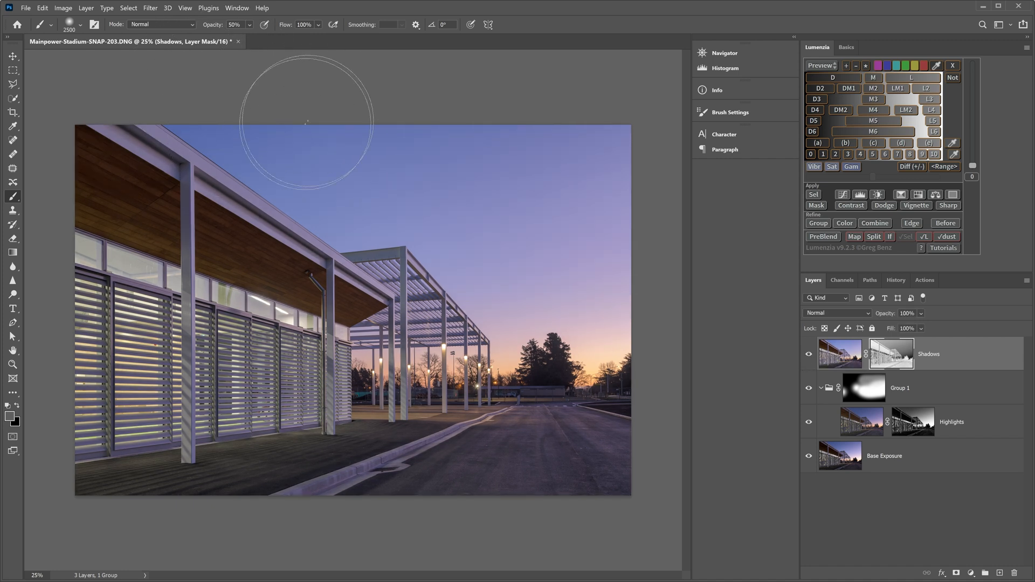
left_click(808, 357)
left_click(808, 357)
left_click(809, 357)
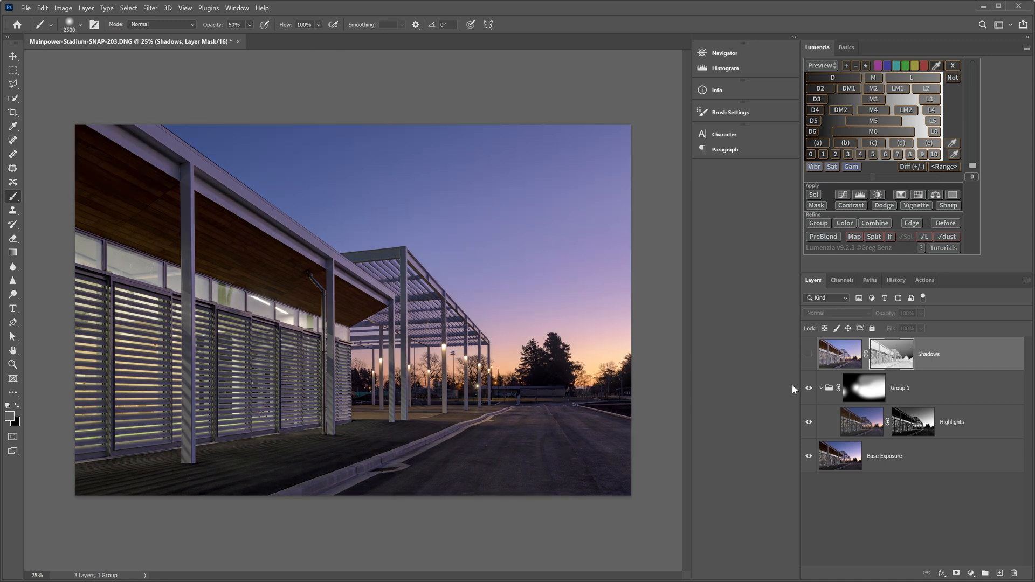
left_click(810, 357)
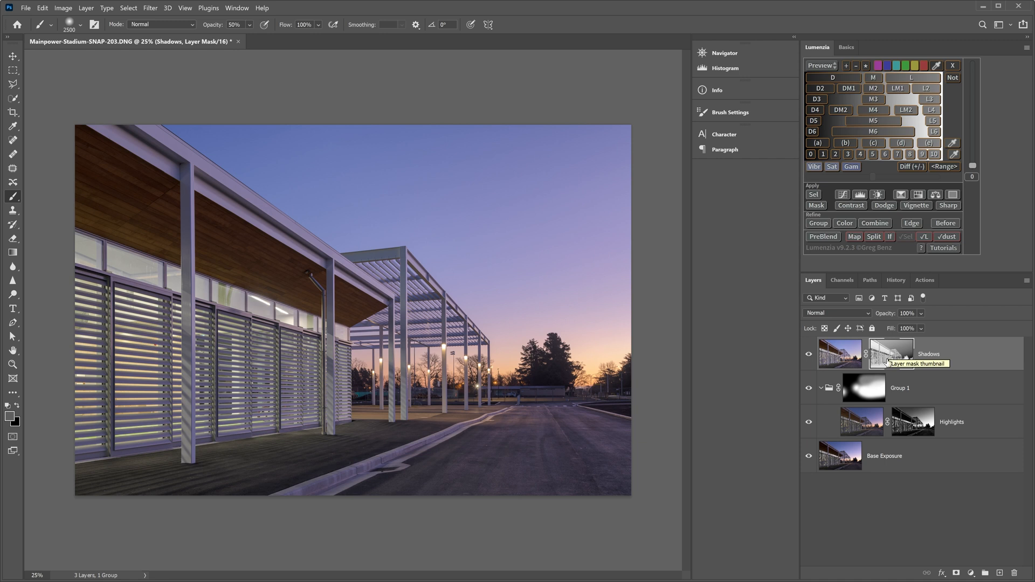
- Multiply an inverted luminosity image into the Shadows mask again with Apply Image: Merged layer, RGB channel, 100% opacity
left_click(64, 9)
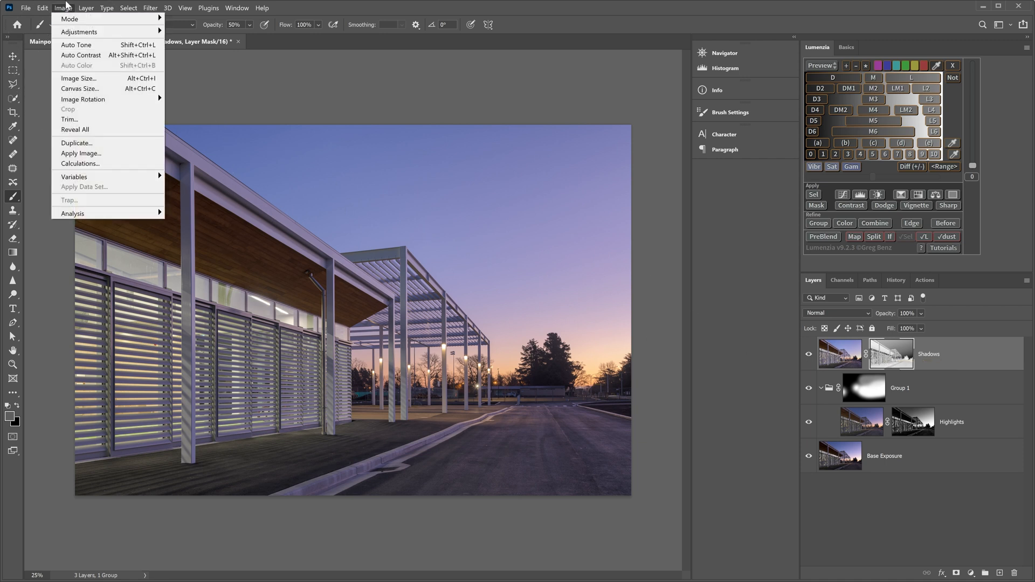
left_click(81, 154)
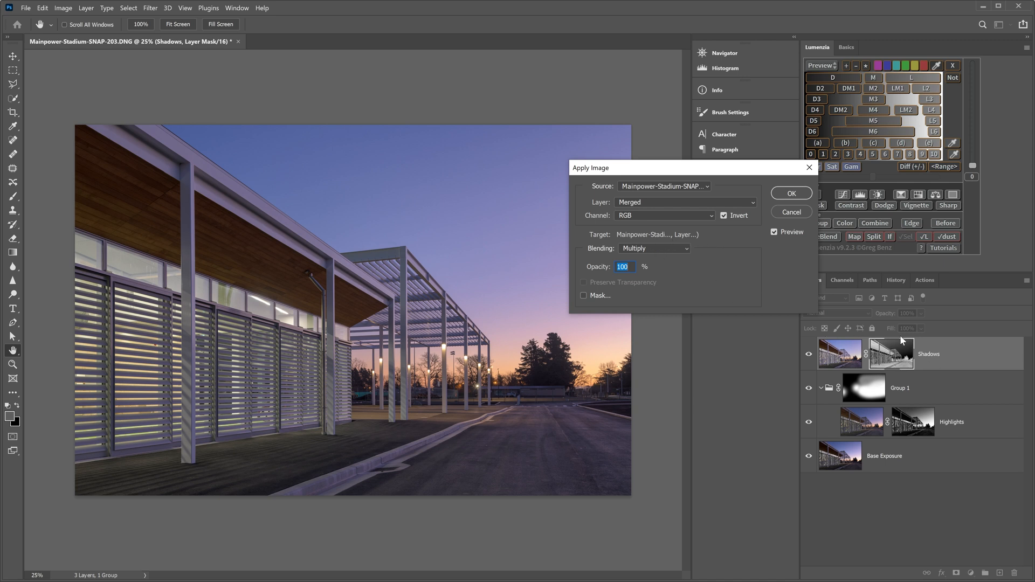
left_click(807, 193)
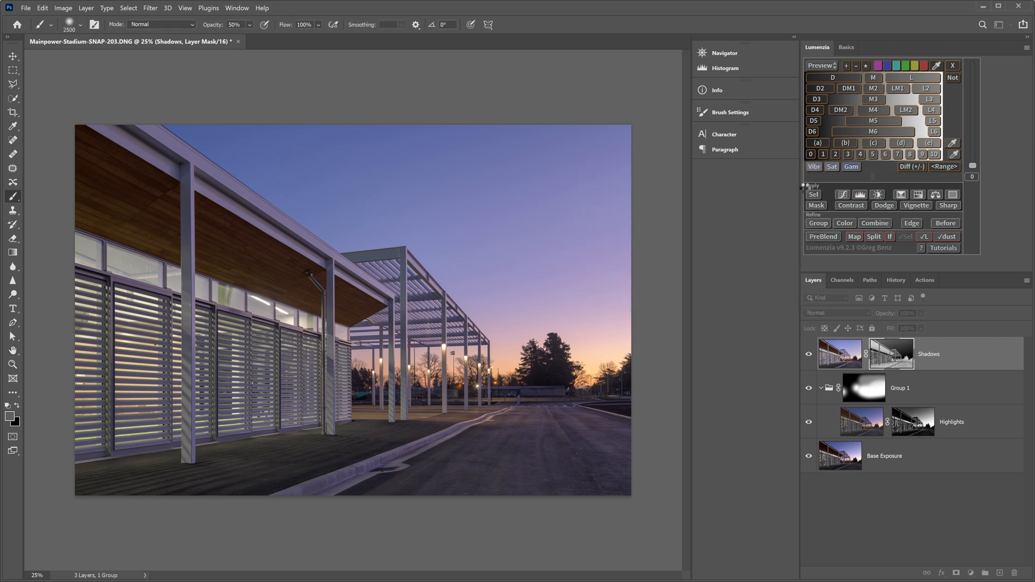
- Raise the Shadows mask's contrast with Curves: pull in the white point, map input 71 to output 47 and input 133 to 161
left_click(904, 354, "alt")
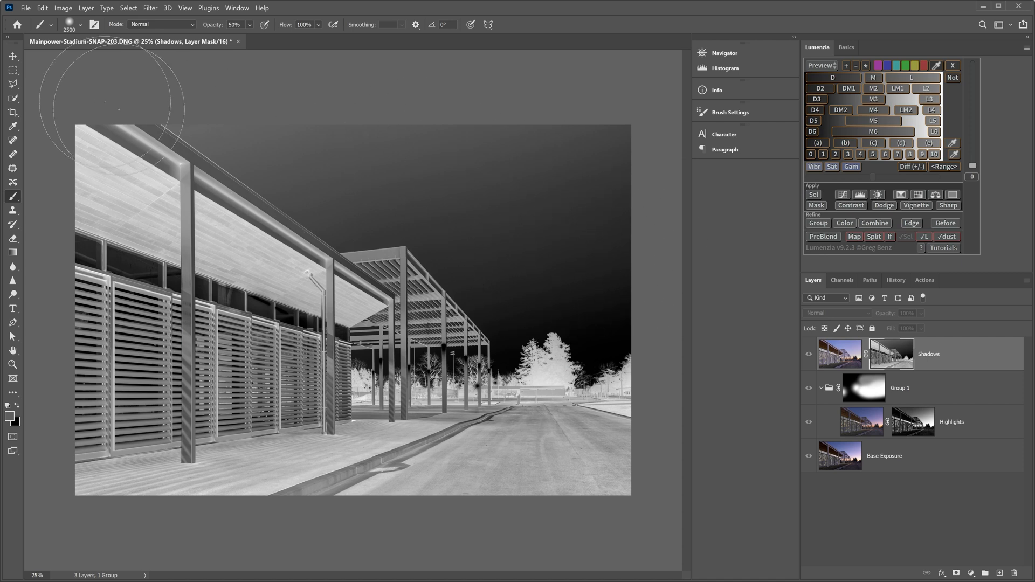
left_click(63, 8)
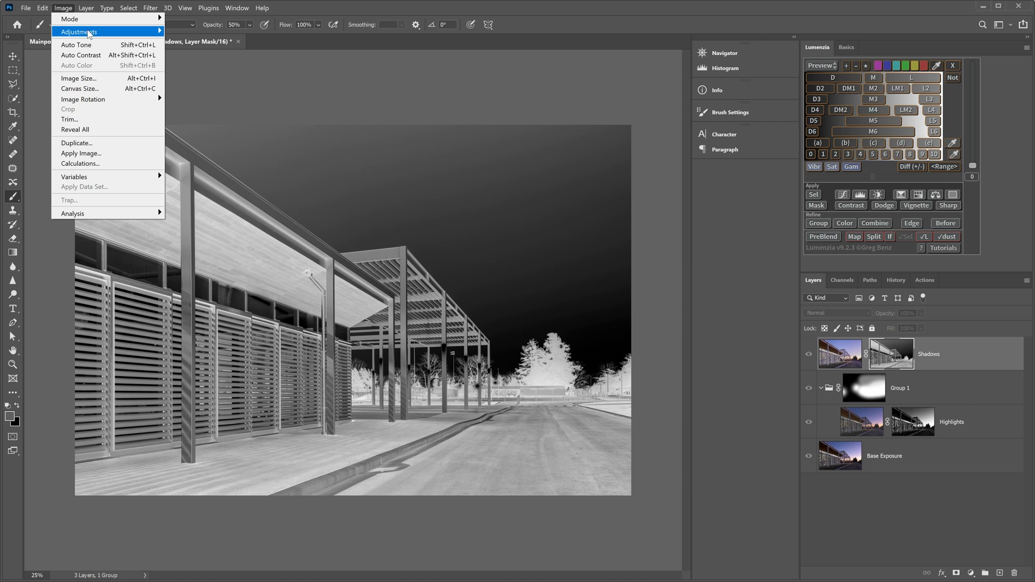
mouse_move(90, 32)
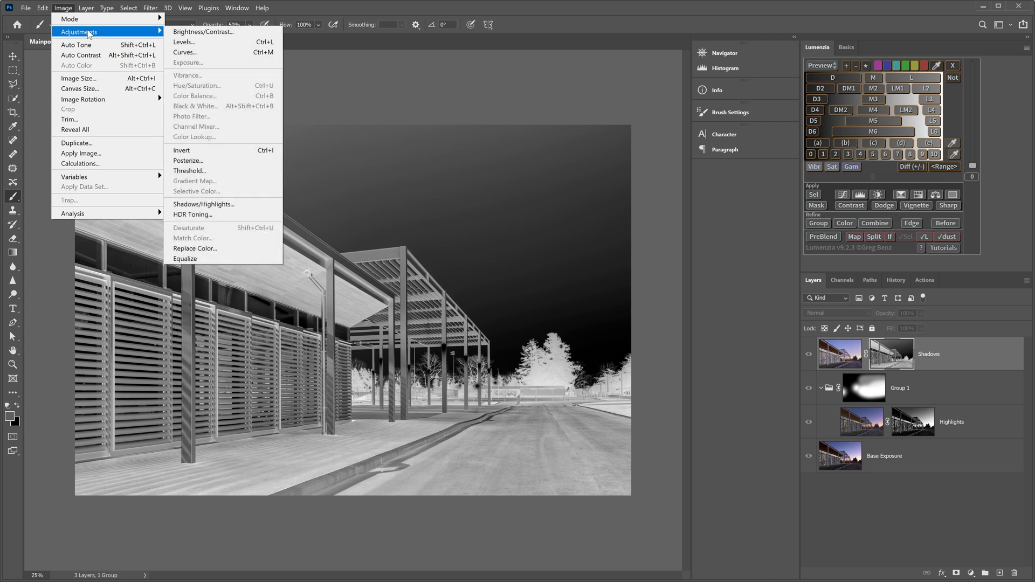
left_click(200, 52)
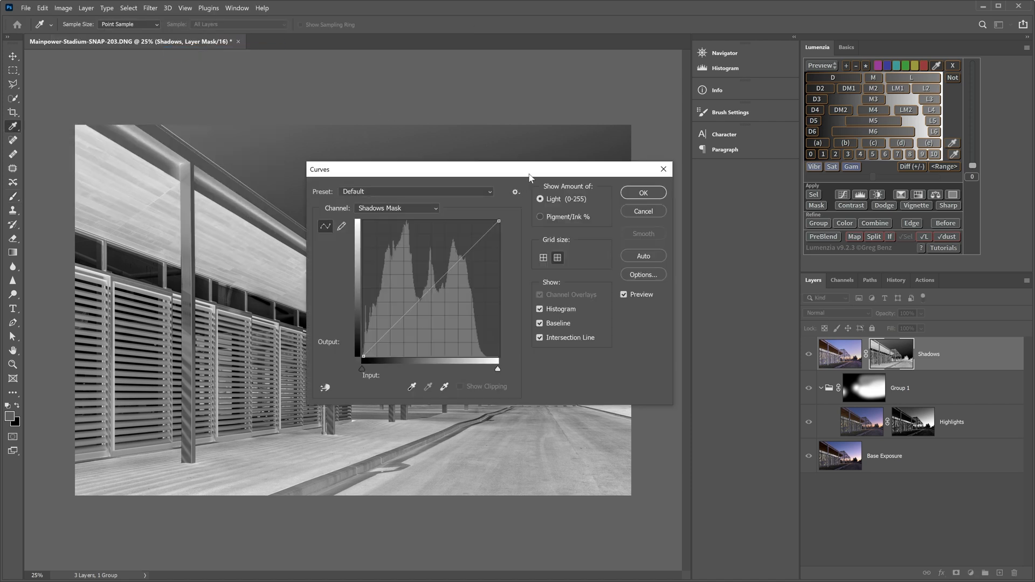
left_click_drag(529, 178, 843, 157)
left_click_drag(813, 199, 793, 194)
left_click_drag(715, 298, 716, 310)
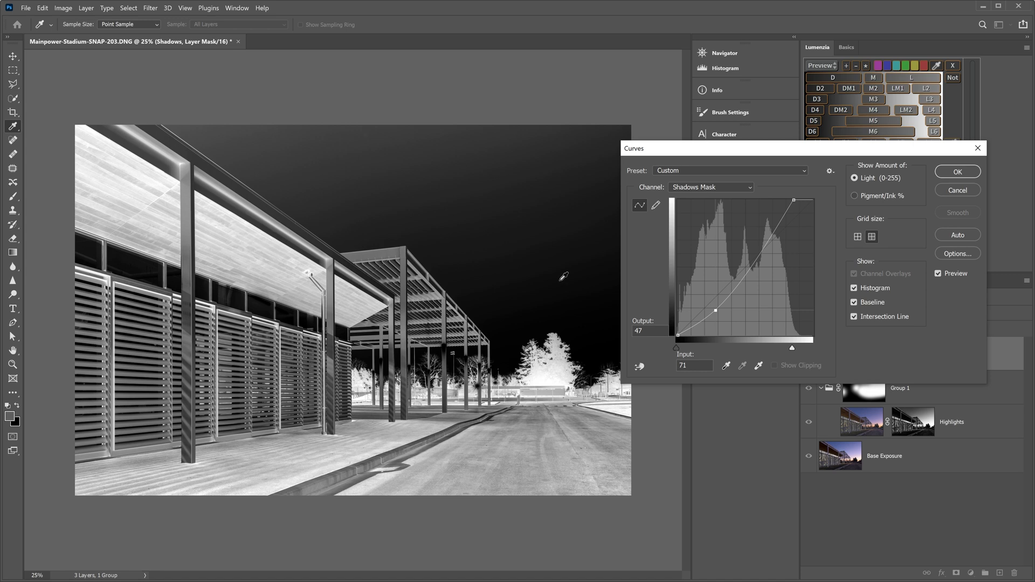
left_click_drag(759, 256, 749, 250)
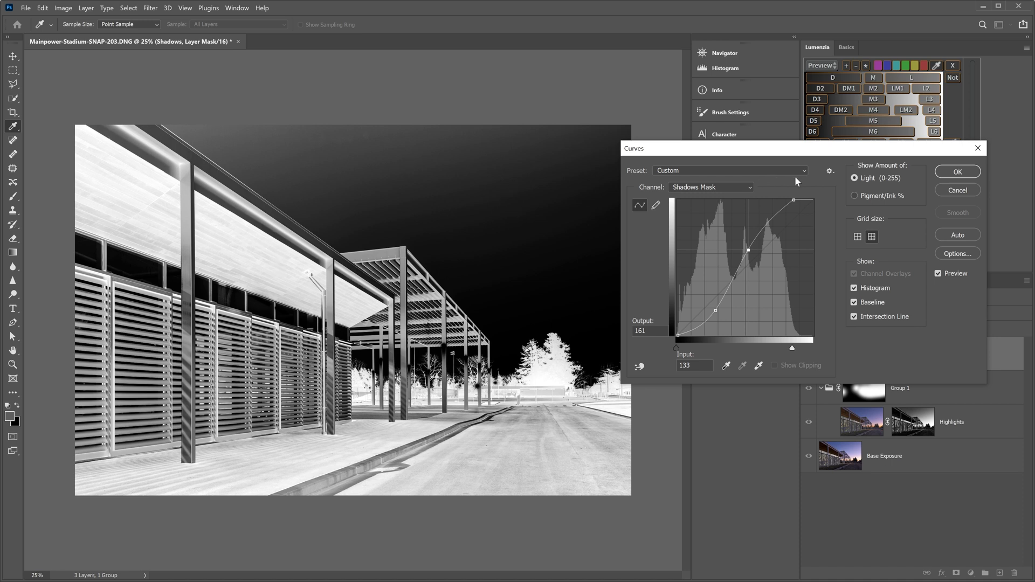
left_click(943, 172)
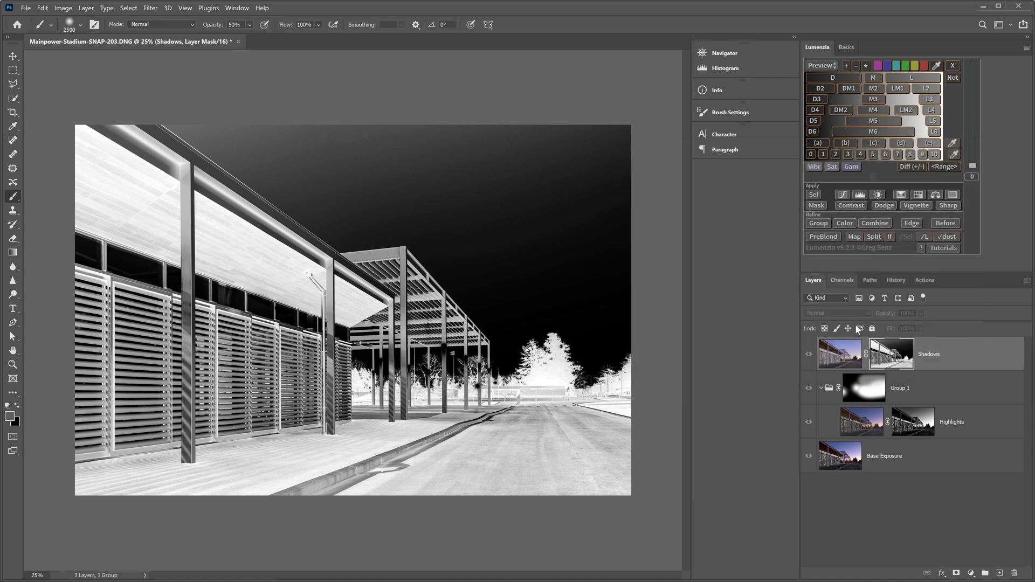
- Return to the full image and repeatedly compare it with and without the refined Shadows layer, leaving the layer on
left_click(839, 352)
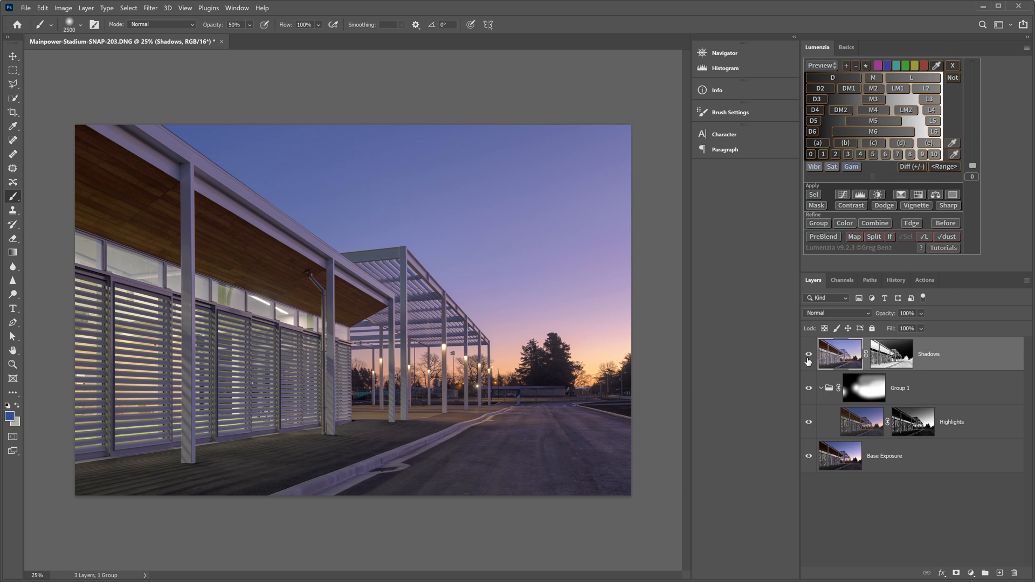
left_click(808, 361)
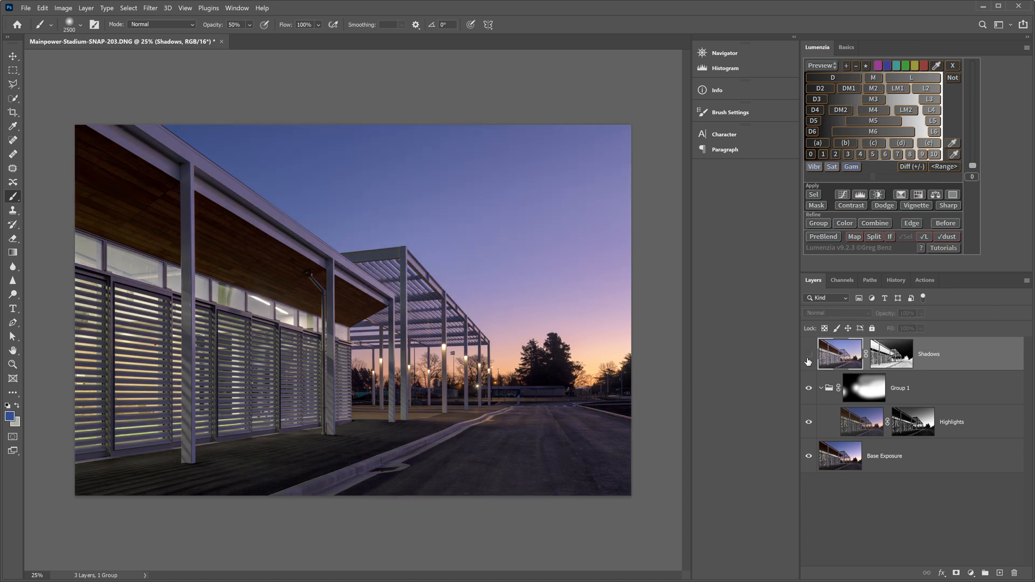
left_click(808, 361)
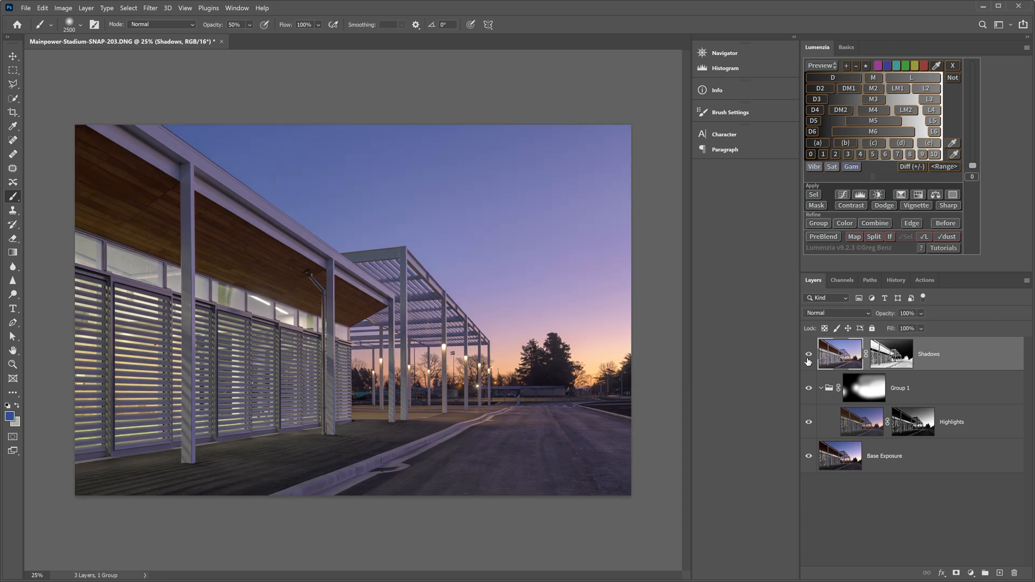
left_click(809, 361)
left_click(808, 360)
left_click(808, 355)
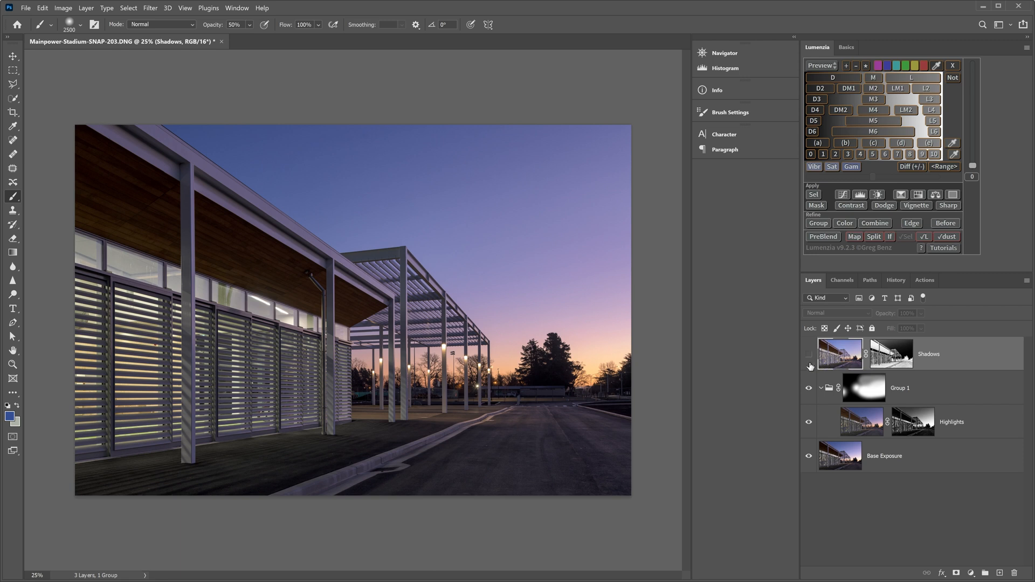
left_click(809, 355)
left_click(808, 355)
left_click(809, 354)
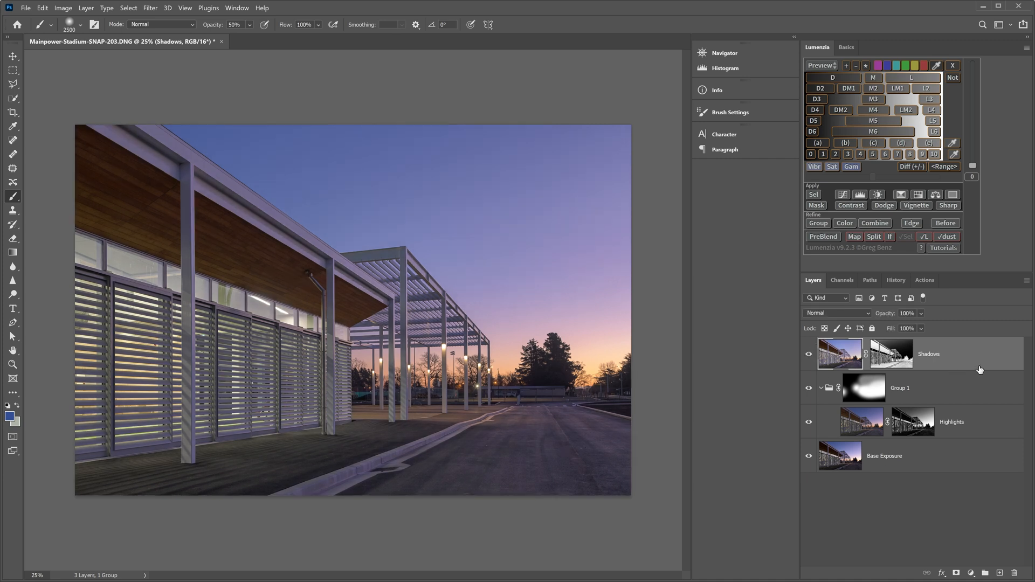
- Create a new group above the Shadows layer, move Shadows into it, and add a black mask to the group
left_click(985, 573)
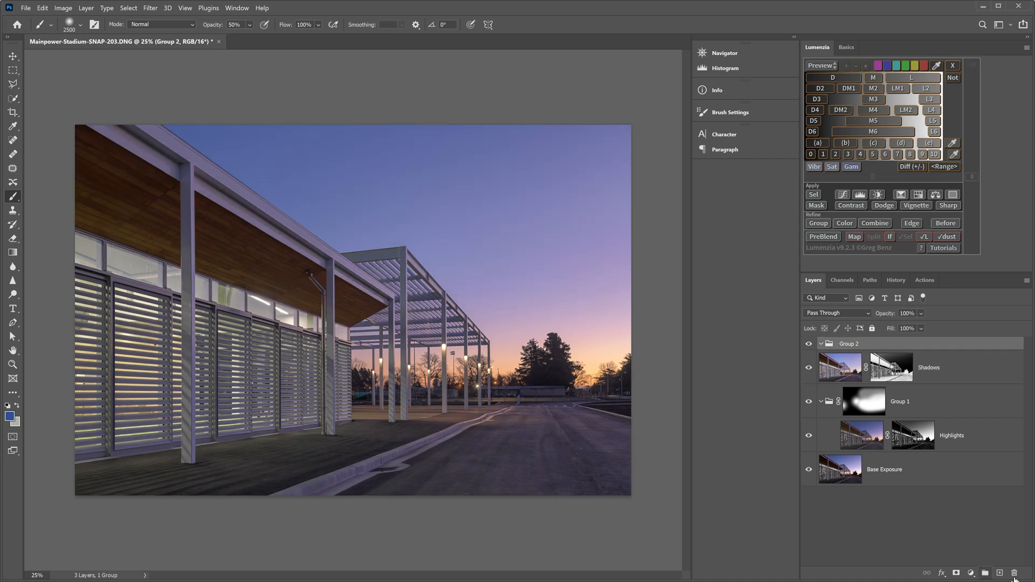
left_click_drag(935, 369, 902, 344)
left_click(856, 345)
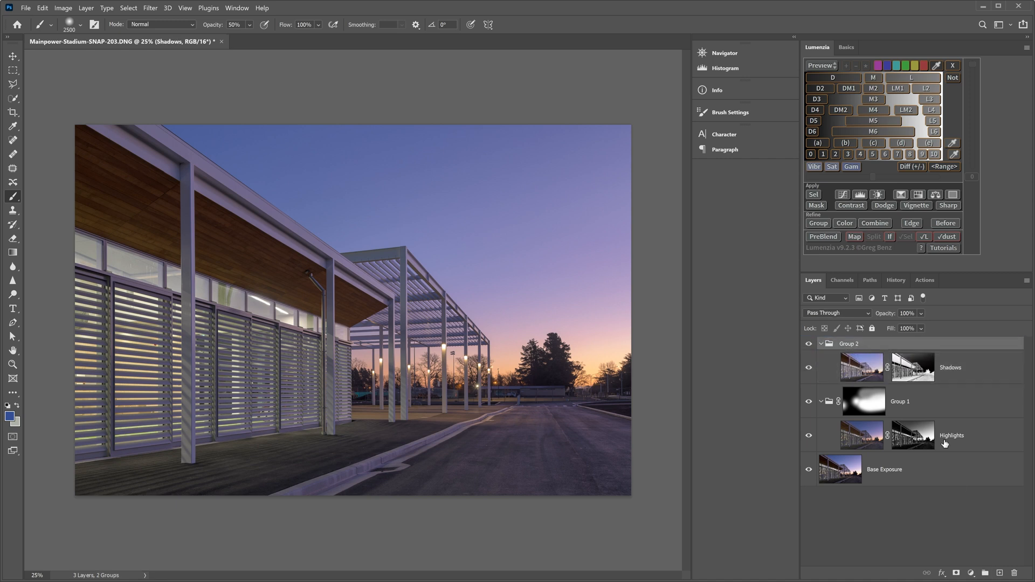
left_click(955, 573, "alt")
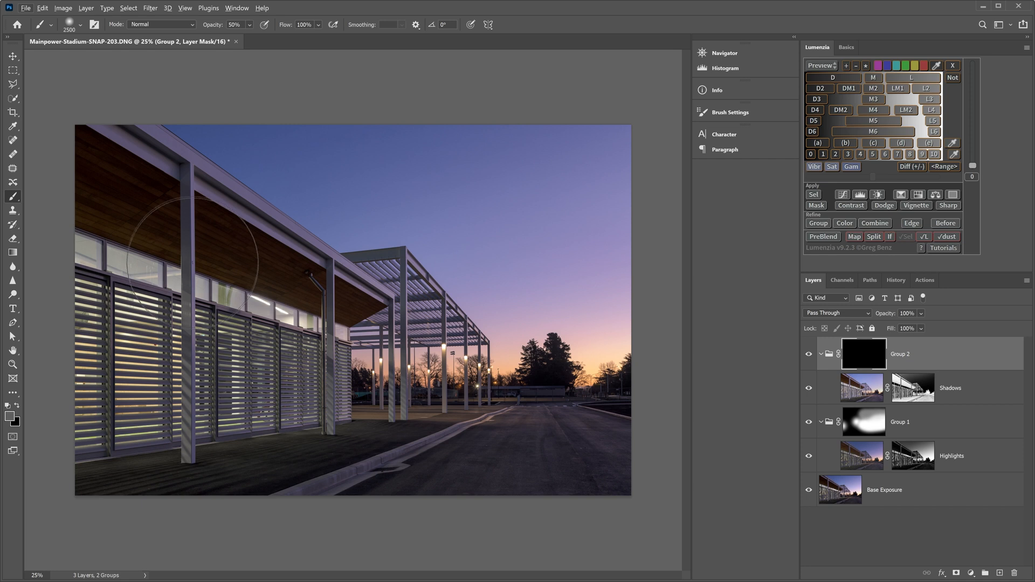
- Paint white at 50% opacity with the 2500 px soft brush on the Shadows group's mask over the building's ceiling, louvred wall and walkway
key("d")
left_click(261, 380)
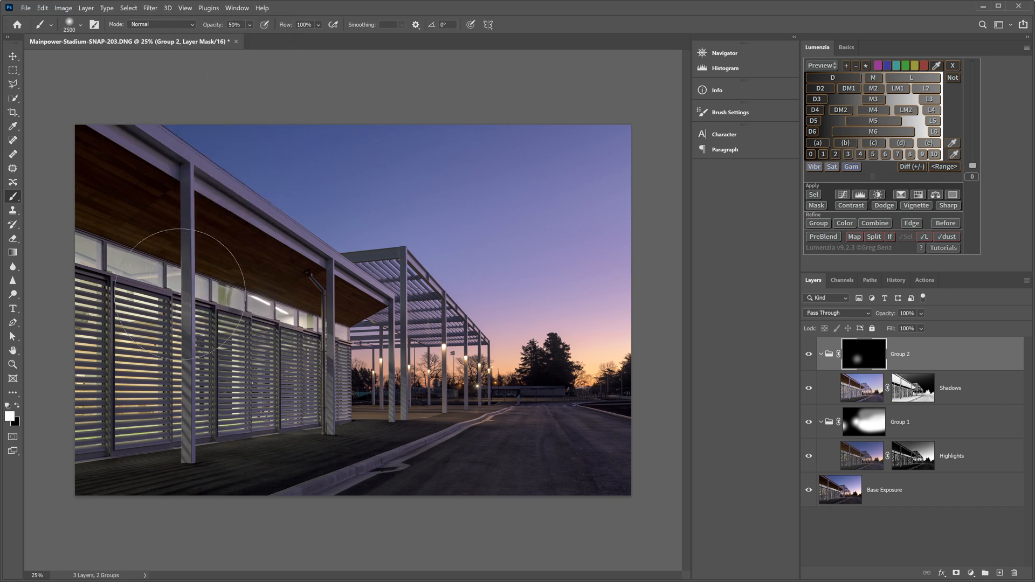
key("ctrl+z")
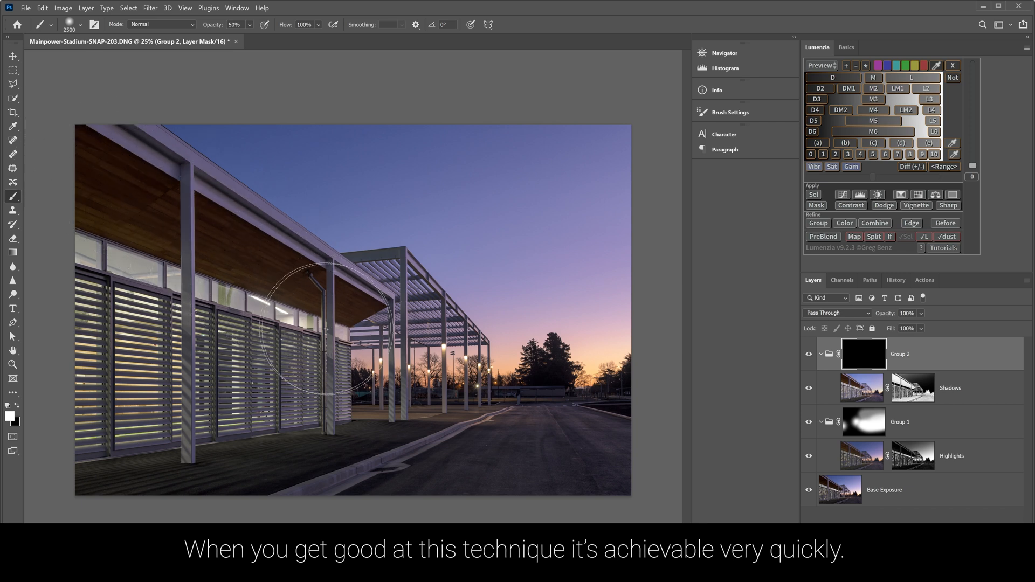
mouse_move(169, 230)
left_mouse_down()
mouse_move(70, 162)
mouse_move(185, 208)
left_mouse_up()
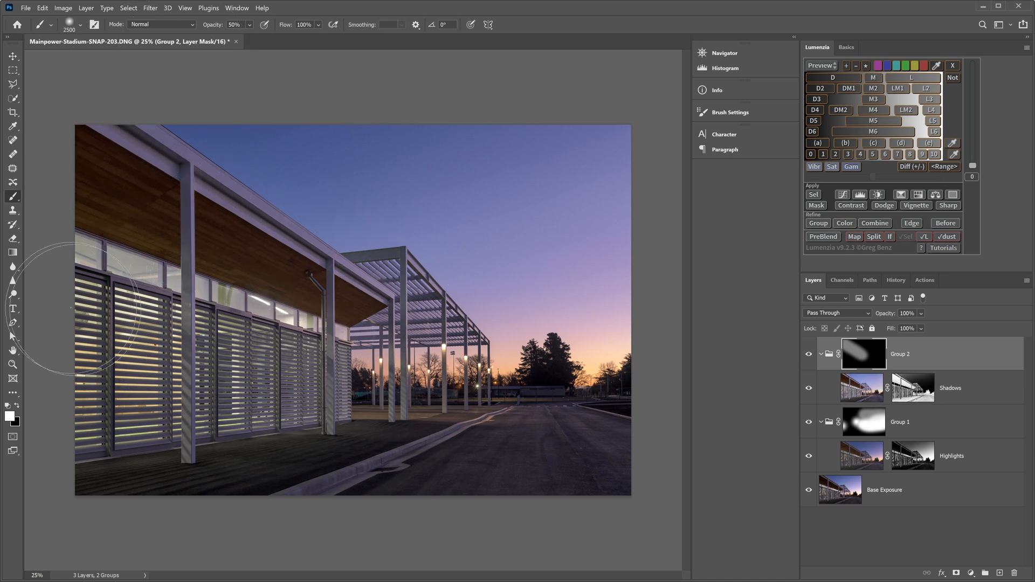
mouse_move(93, 249)
left_mouse_down()
mouse_move(311, 352)
mouse_move(297, 414)
mouse_move(270, 396)
left_mouse_up()
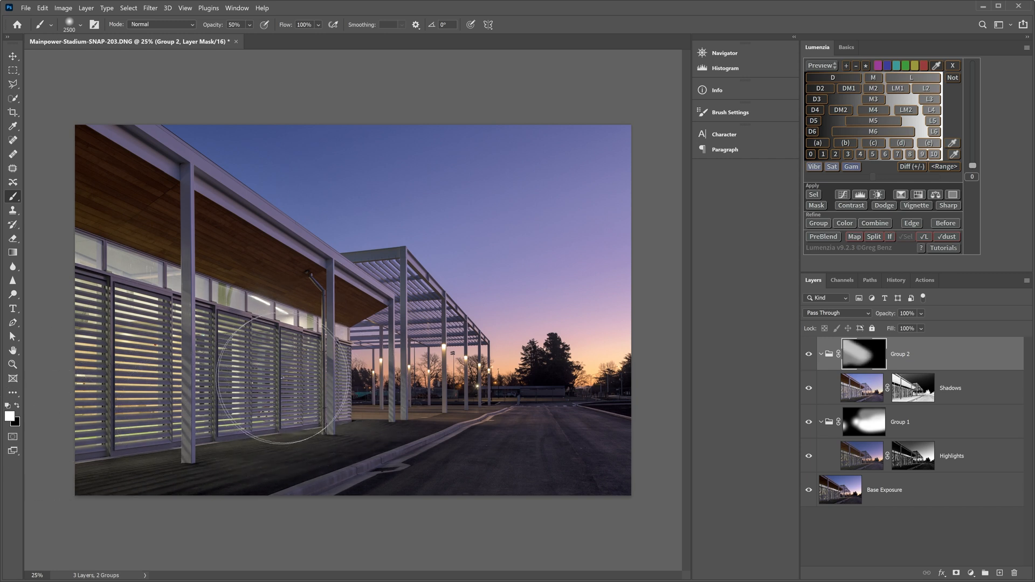
mouse_move(67, 302)
left_mouse_down()
mouse_move(69, 414)
mouse_move(272, 428)
mouse_move(245, 423)
left_mouse_up()
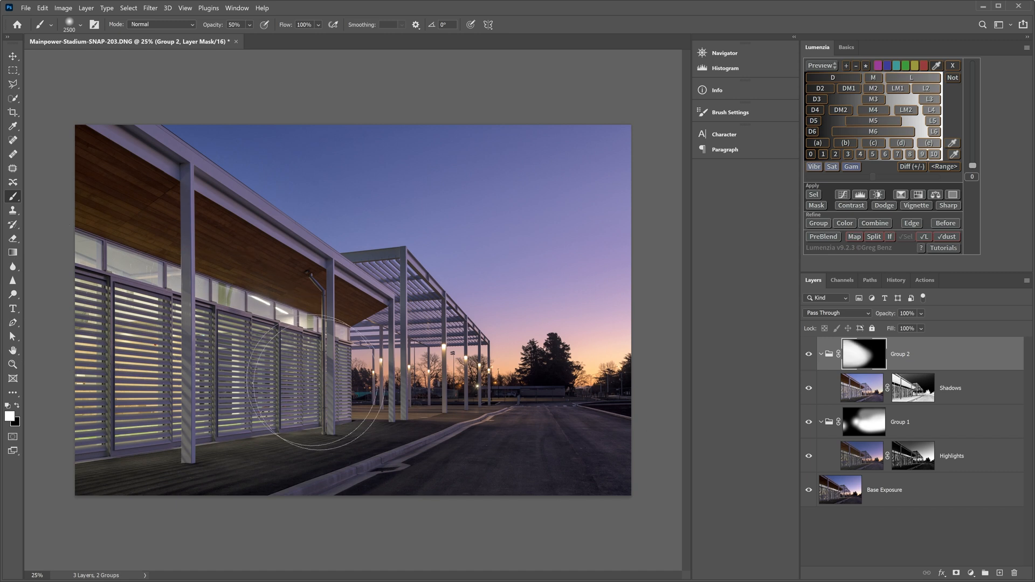
- Compare the image with and without the masked Shadows group
left_click(809, 355)
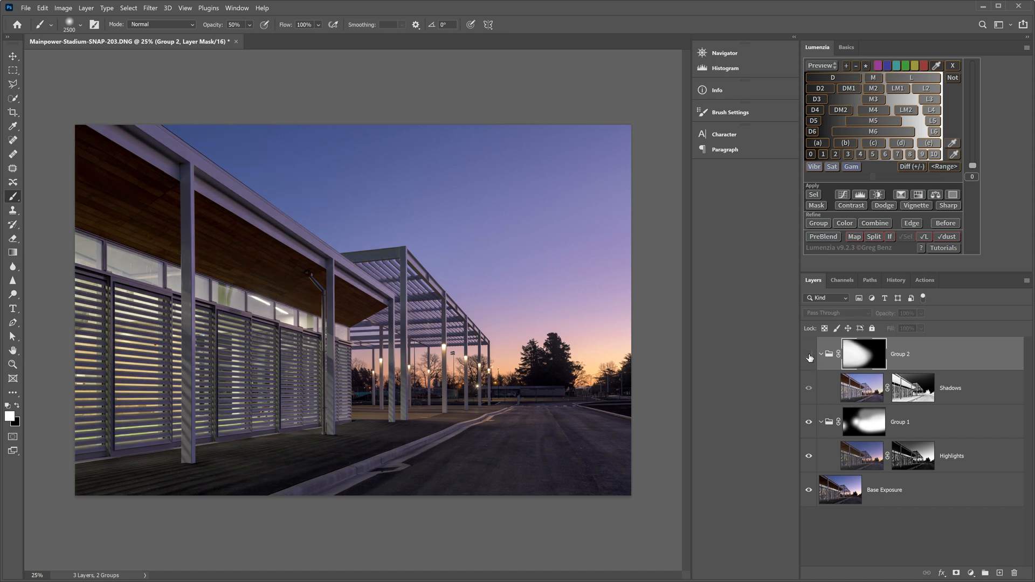
left_click(808, 354)
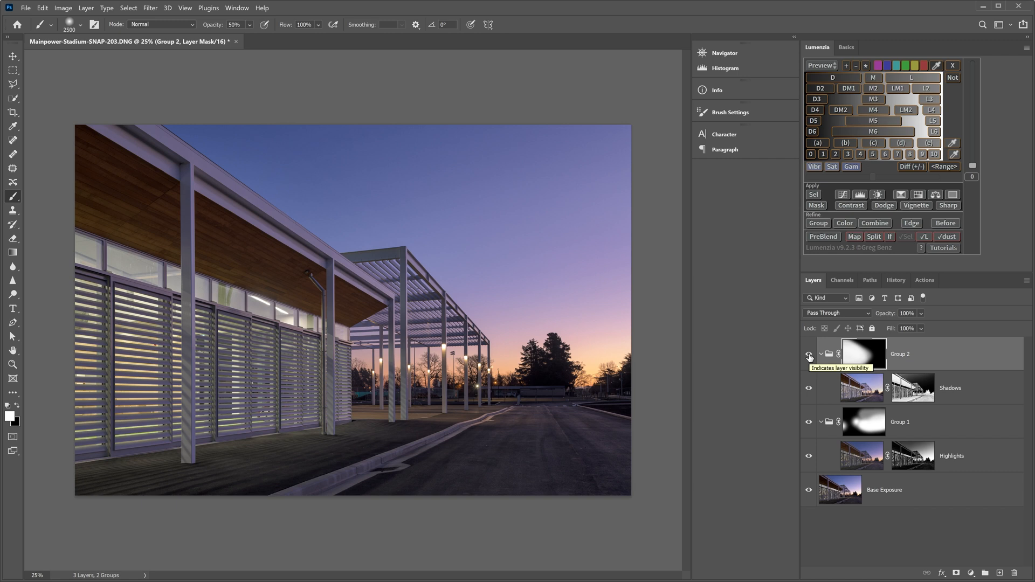
left_click(809, 355)
left_click(809, 355)
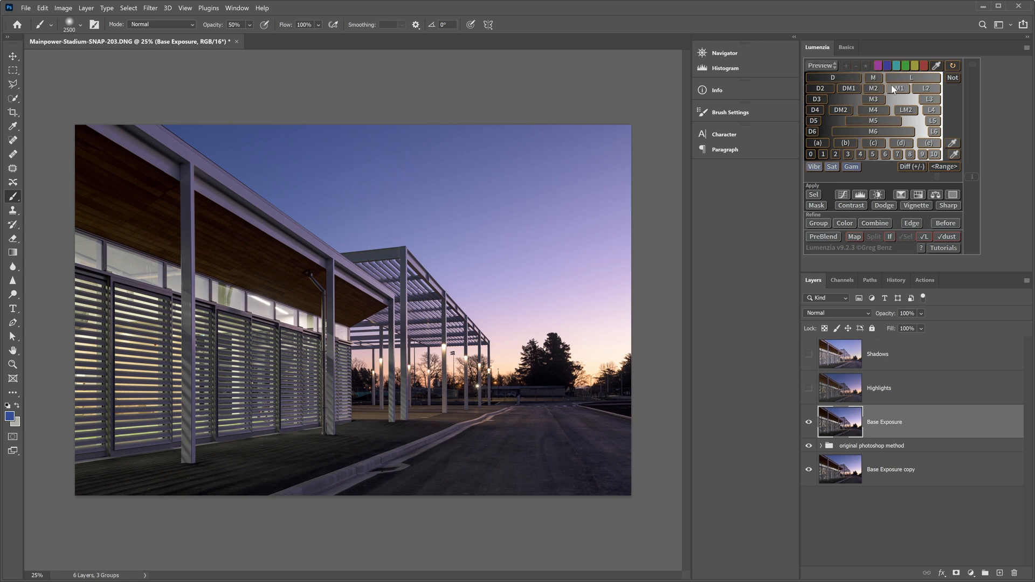
- Preview the Base Exposure's lights masks L, L2 and L3 in Lumenzia, and refine the preview to L2.5
left_click(915, 79)
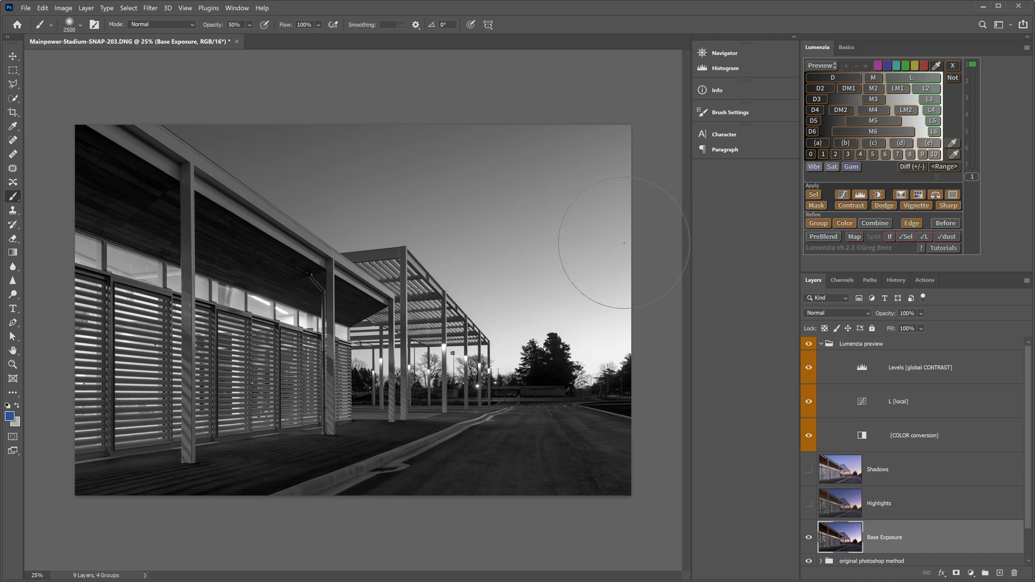
left_click(926, 88)
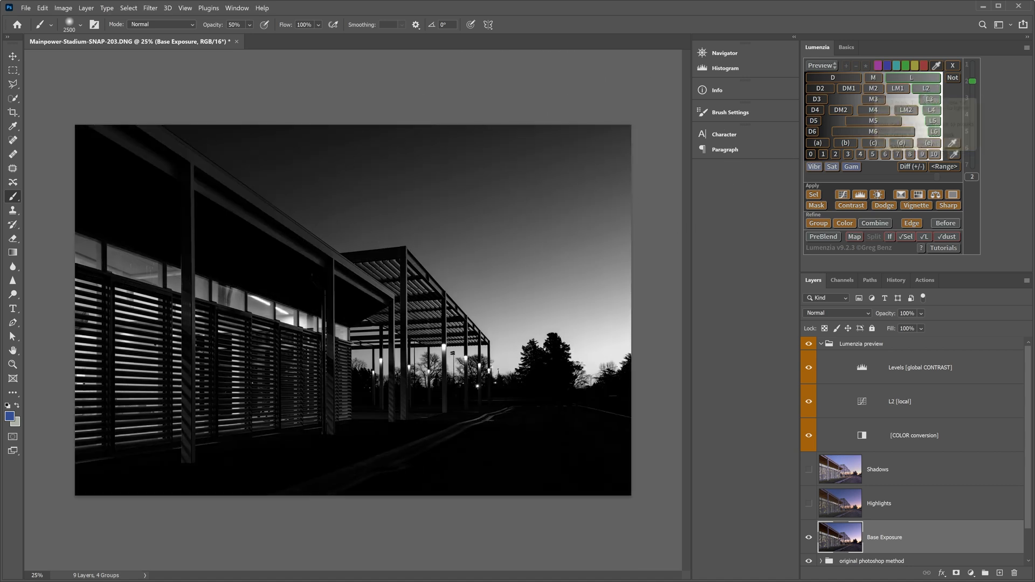
left_click(932, 101)
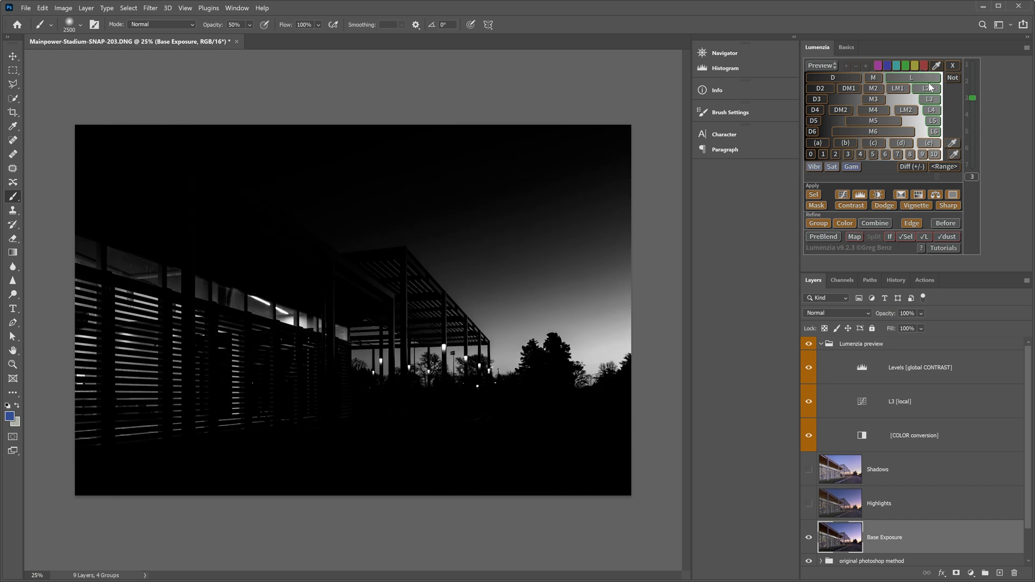
left_click_drag(972, 98, 974, 90)
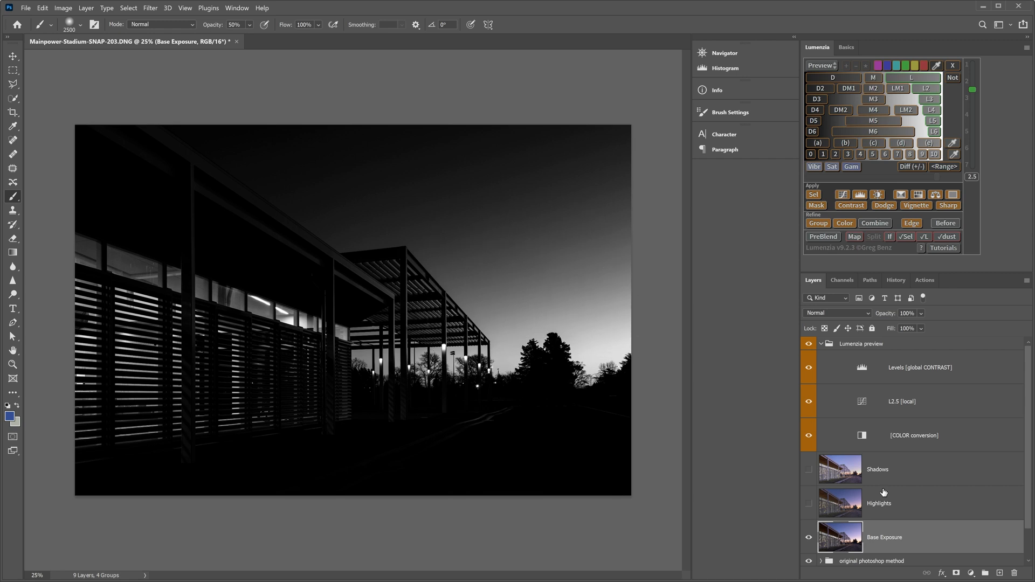
- Apply the L2.5 preview as a layer mask on the Highlights layer, turn the layer on, and compare the result
left_click(853, 497)
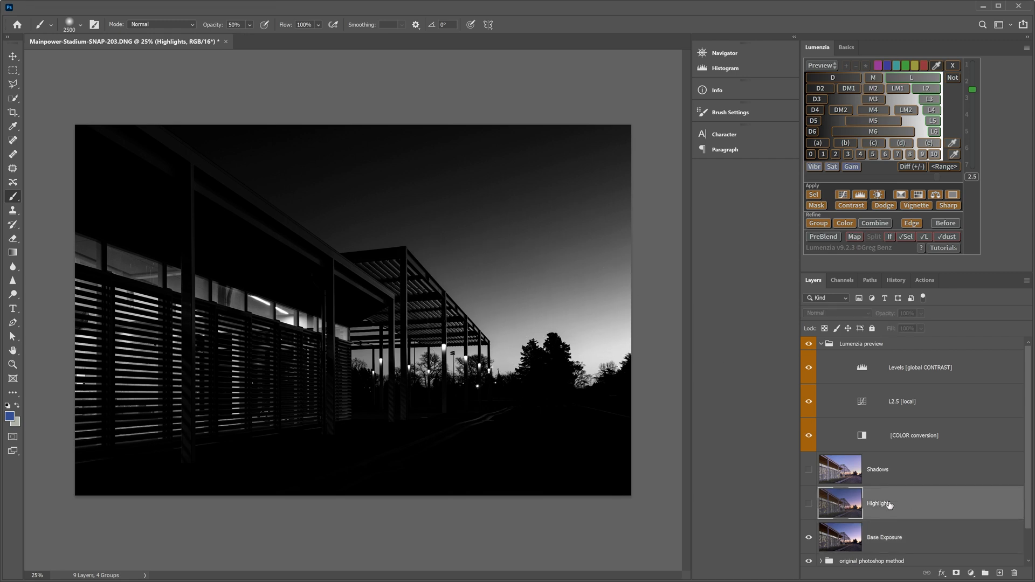
left_click(818, 205)
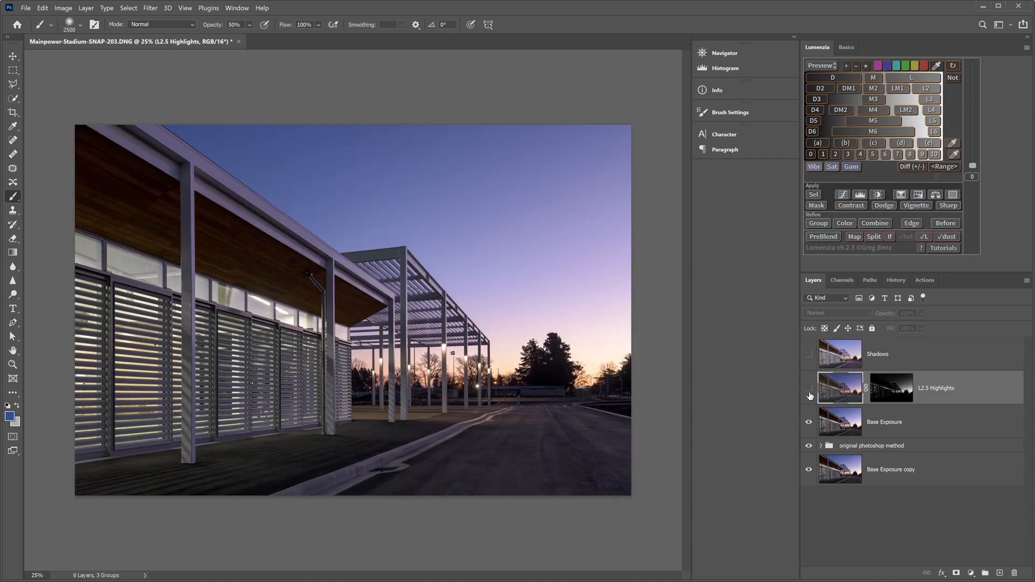
left_click(809, 390)
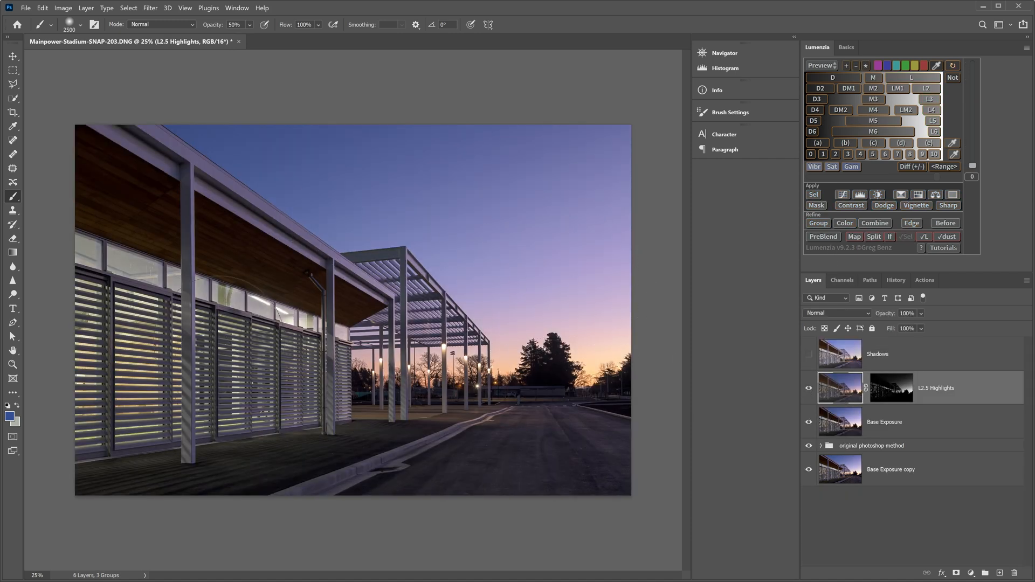
left_click(809, 386)
left_click(809, 386)
- Preview the darks masks D, D3 and D4 for the Shadows layer in Lumenzia, and refine the preview to D3.5
left_click(829, 352)
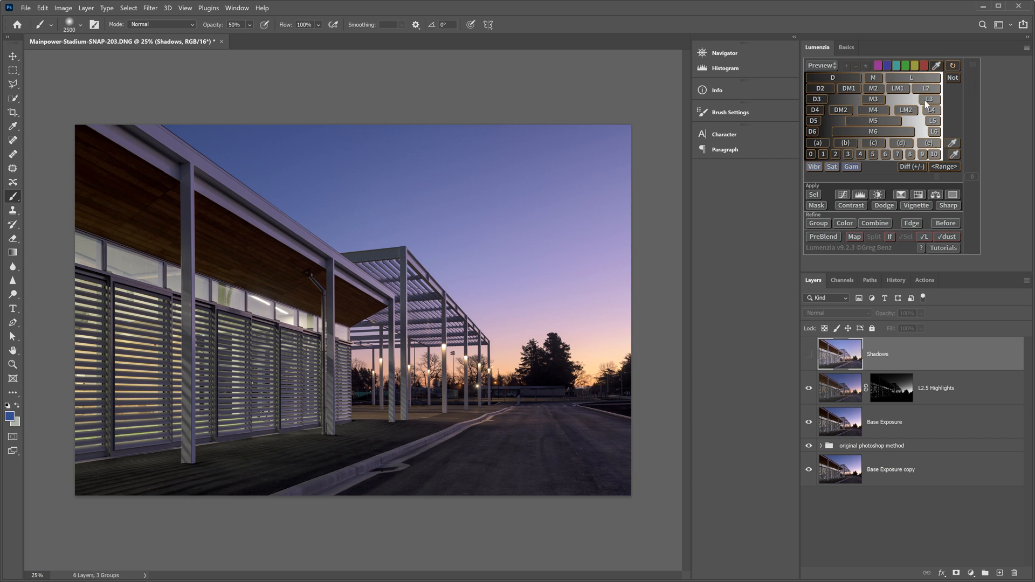
left_click(837, 77)
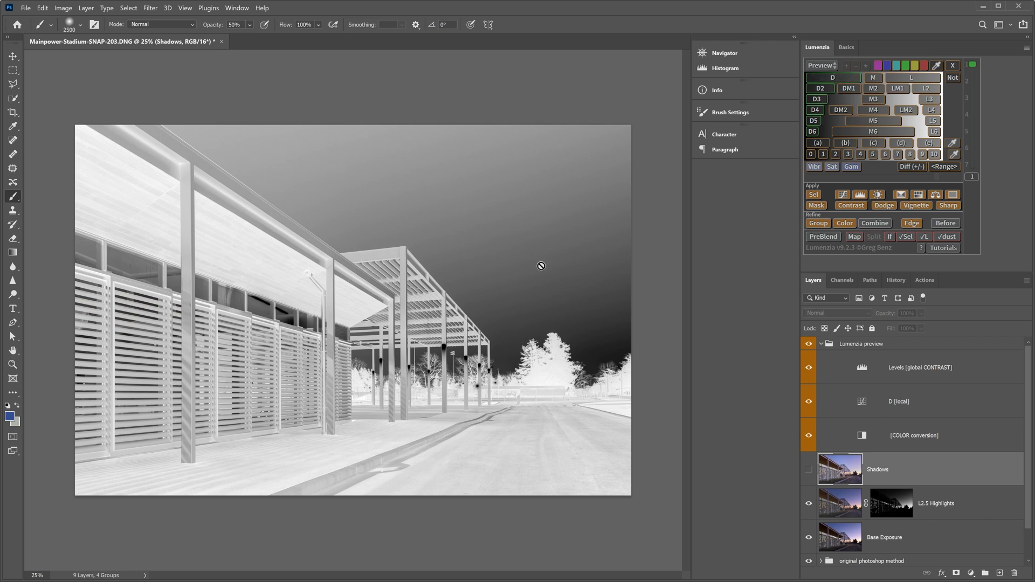
left_click(817, 99)
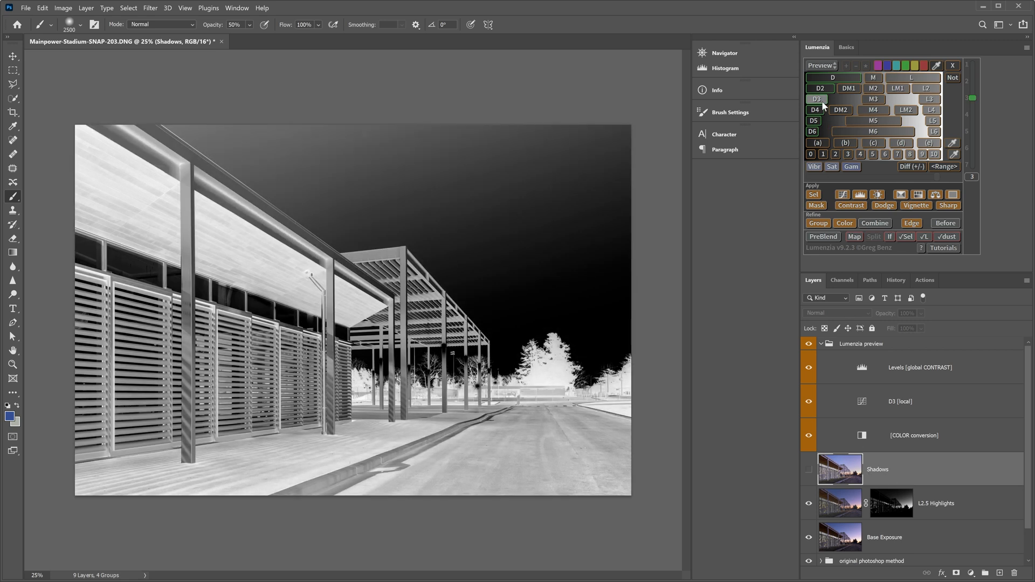
left_click(820, 111)
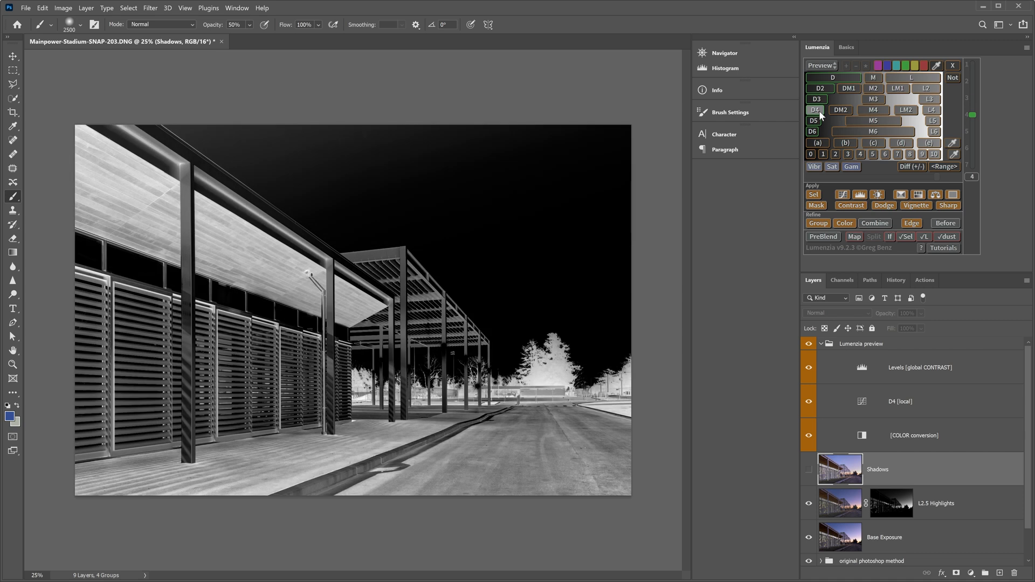
left_click_drag(973, 115, 974, 106)
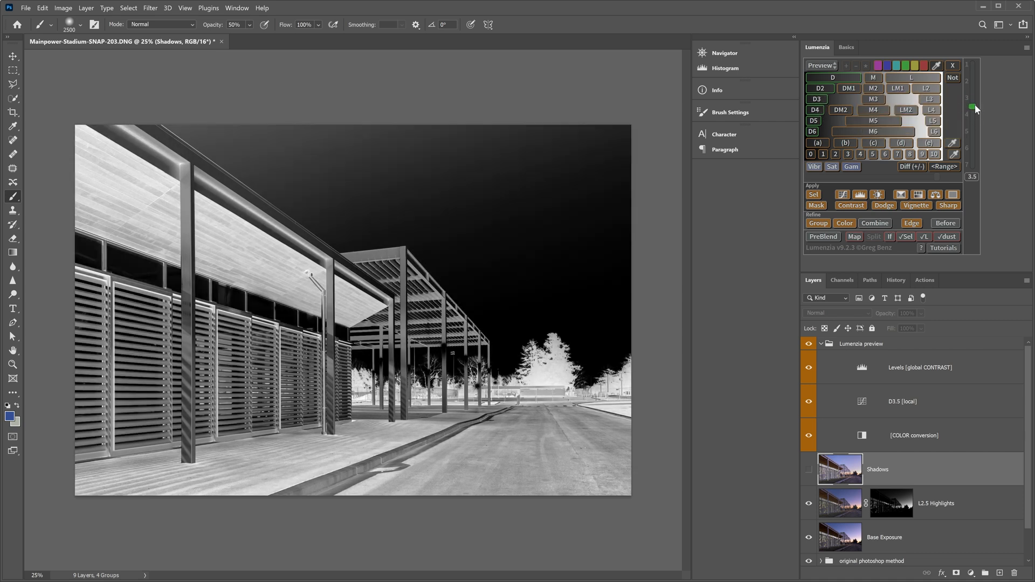
- Apply the D3.5 preview as a layer mask on the Shadows layer and compare the image with and without it
left_click(816, 205)
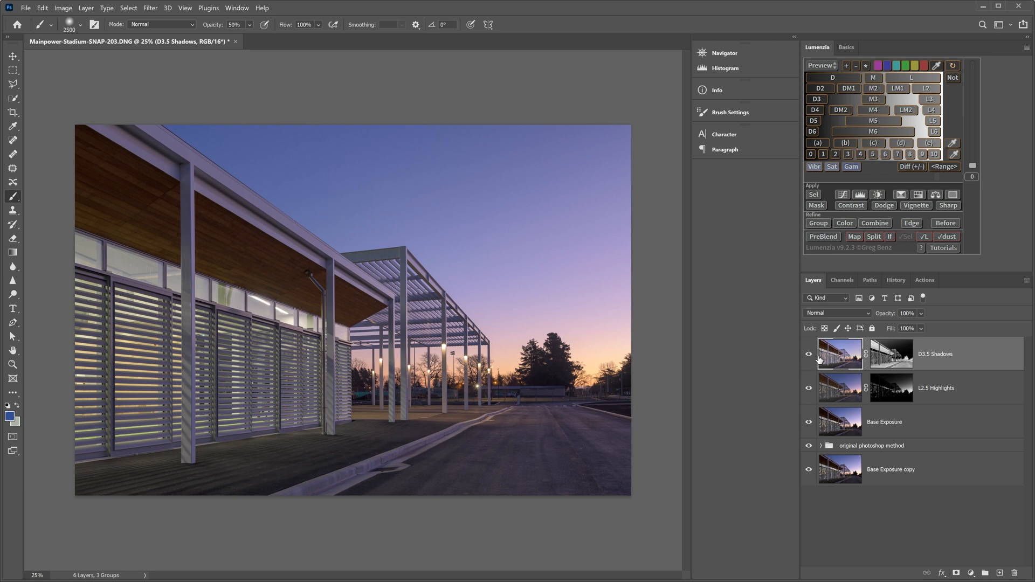
left_click(809, 354)
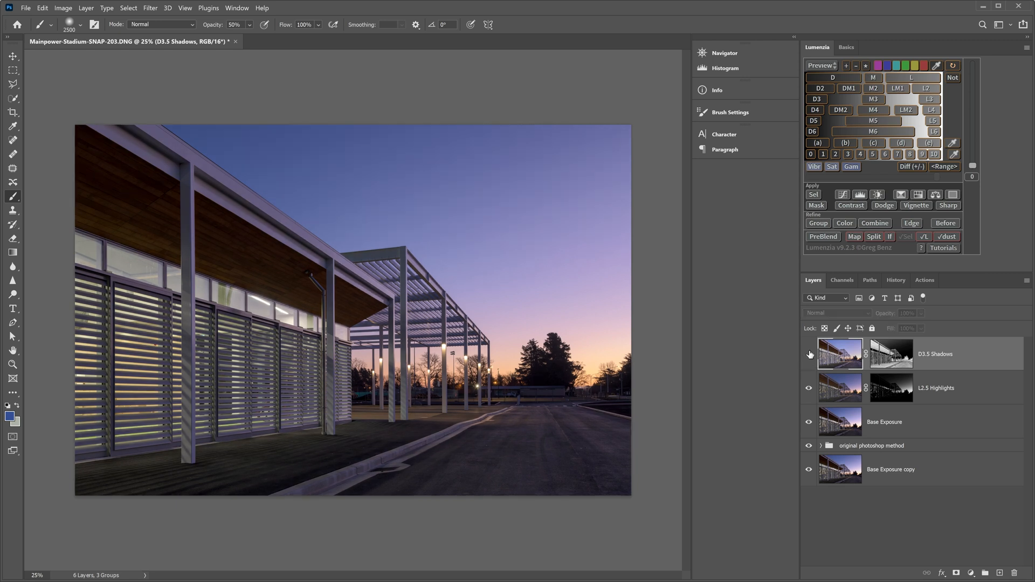
left_click(809, 354)
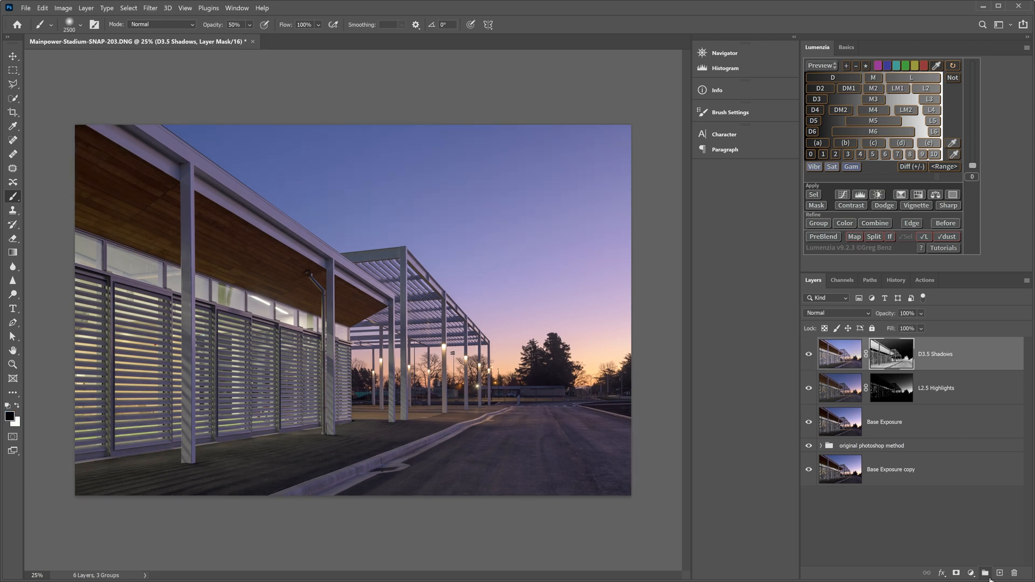
- Put the D3.5 Shadows layer into its own group and add a white layer mask to that group
key("ctrl+g")
left_click_drag(966, 368, 970, 343)
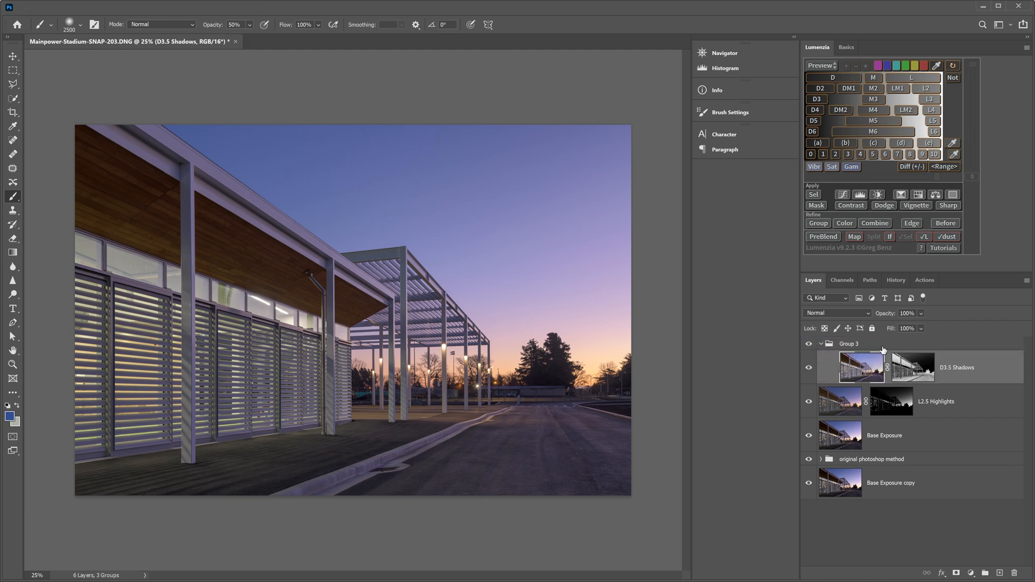
left_click(844, 343)
left_click(816, 205)
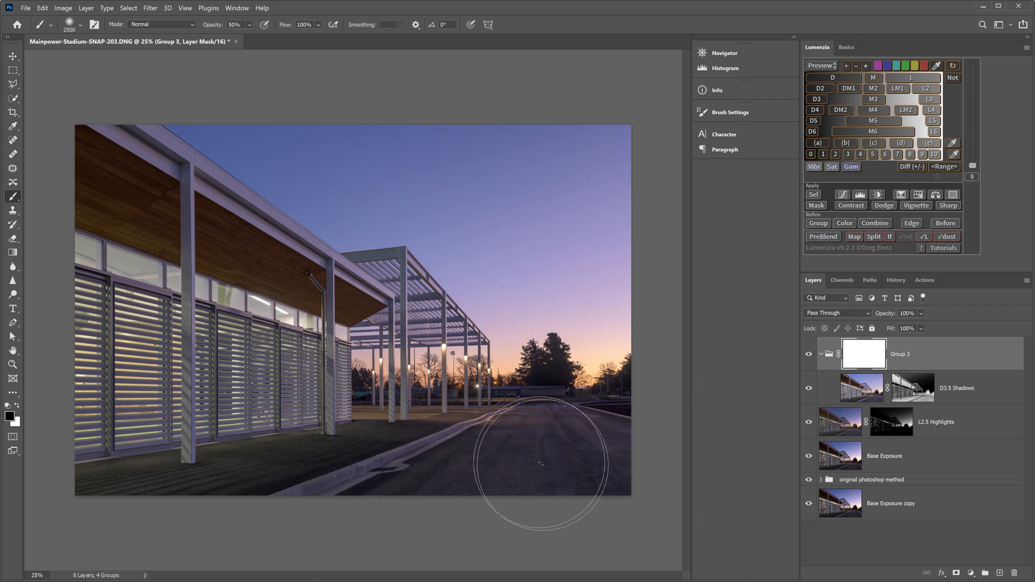
- Paint black at 50% opacity with the 2500 px soft brush on the group's mask over the foreground road and the upper sky
left_click_drag(569, 507, 620, 504)
mouse_move(545, 85)
left_mouse_down()
mouse_move(311, 69)
mouse_move(154, 86)
left_mouse_up()
mouse_move(153, 86)
left_mouse_down()
mouse_move(473, 93)
mouse_move(178, 93)
mouse_move(441, 129)
left_mouse_up()
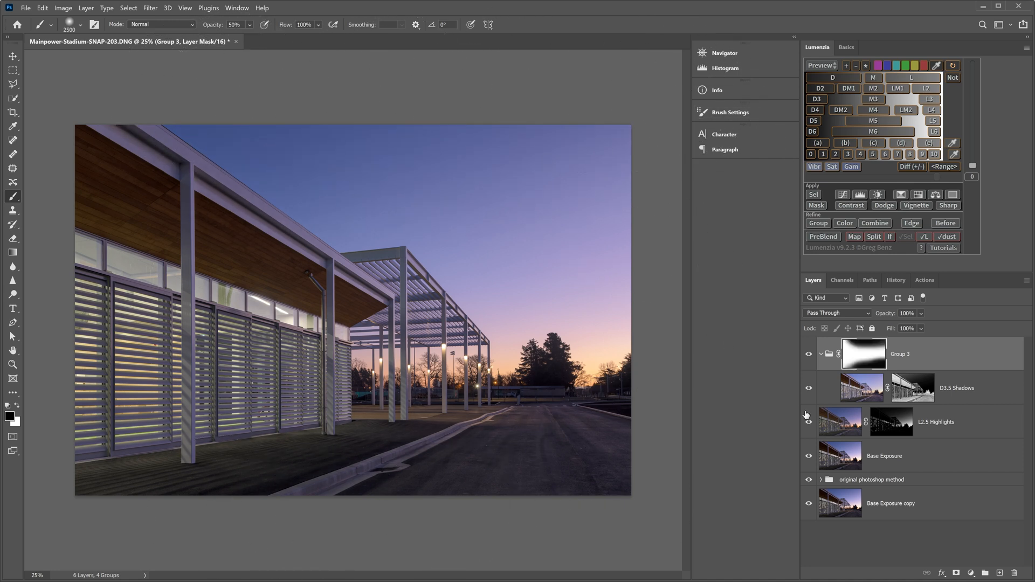
- Compare the blend with the Base Exposure alone, hiding the Highlights and Shadows layers and restoring them one by one
left_click(809, 457, "alt")
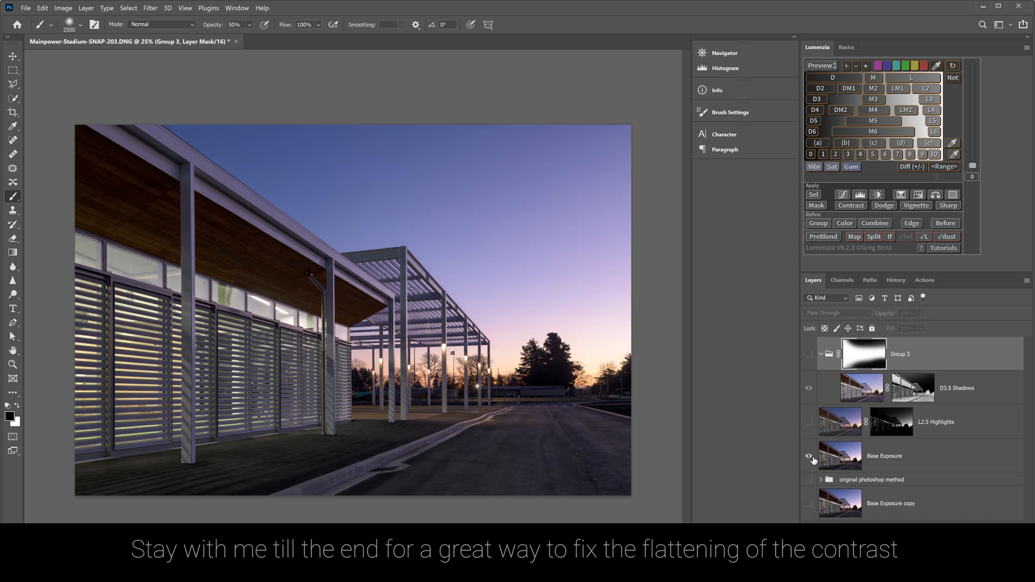
left_click(809, 456, "alt")
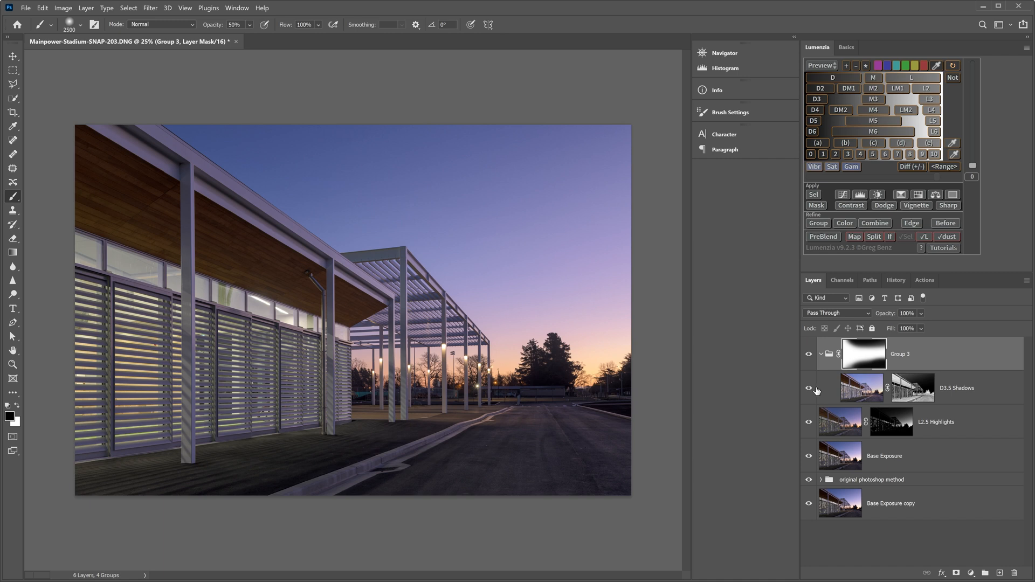
left_click_drag(809, 423, 808, 356)
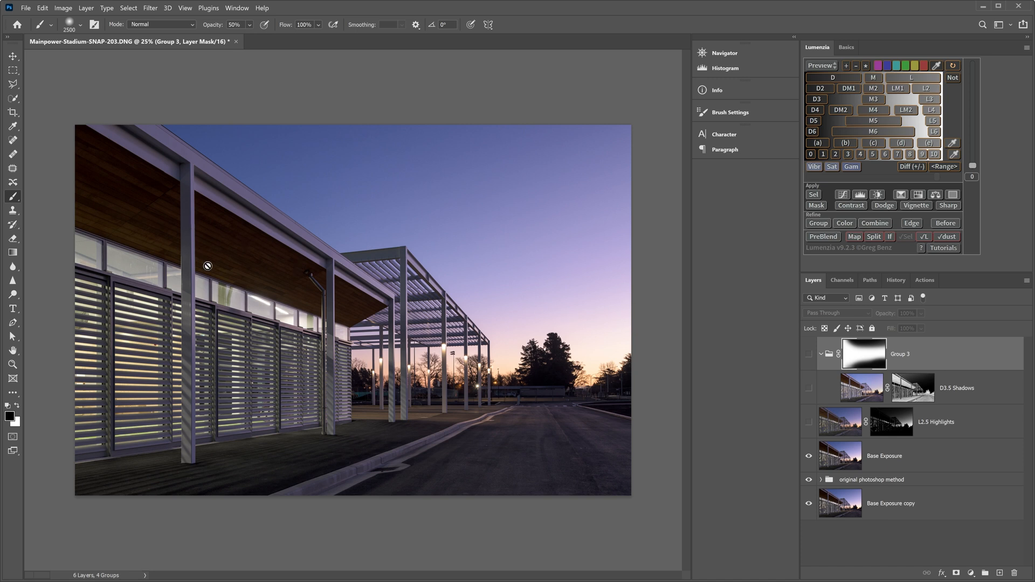
left_click(809, 423)
left_click(809, 388)
left_click(809, 354)
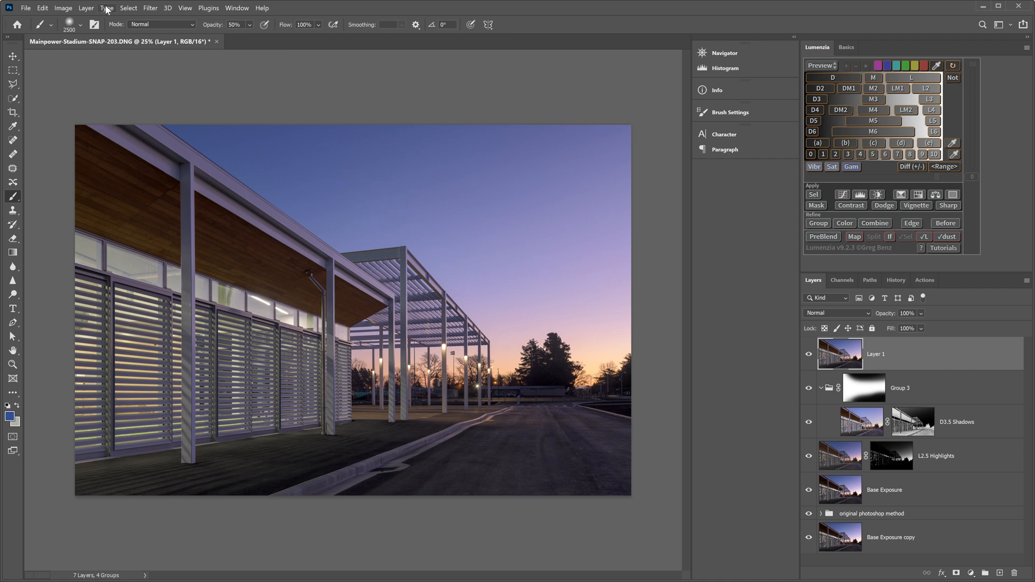
- Open the merged Layer 1 in the Nik Collection filter Color Efex Pro 4
left_click(152, 7)
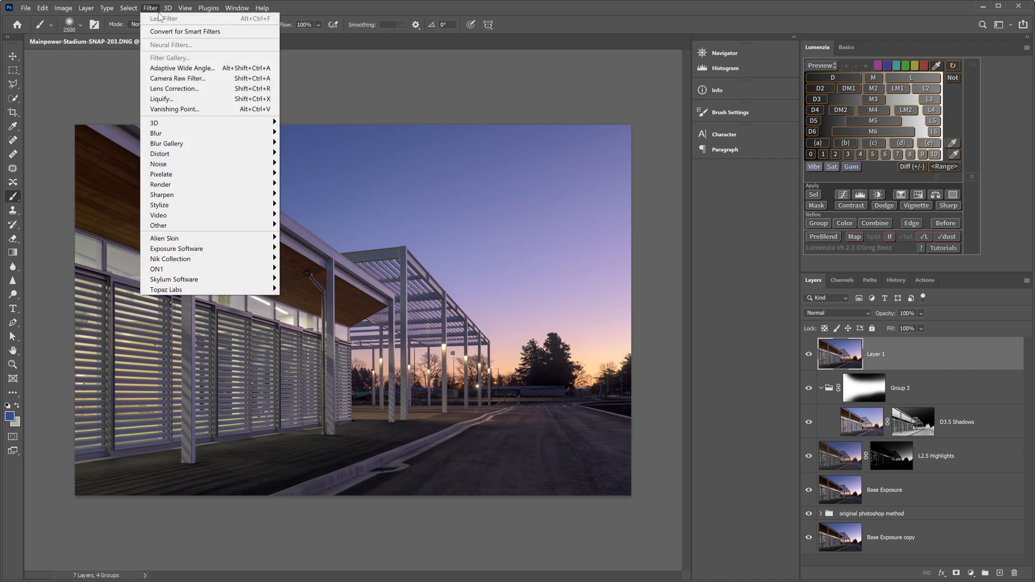
mouse_move(162, 259)
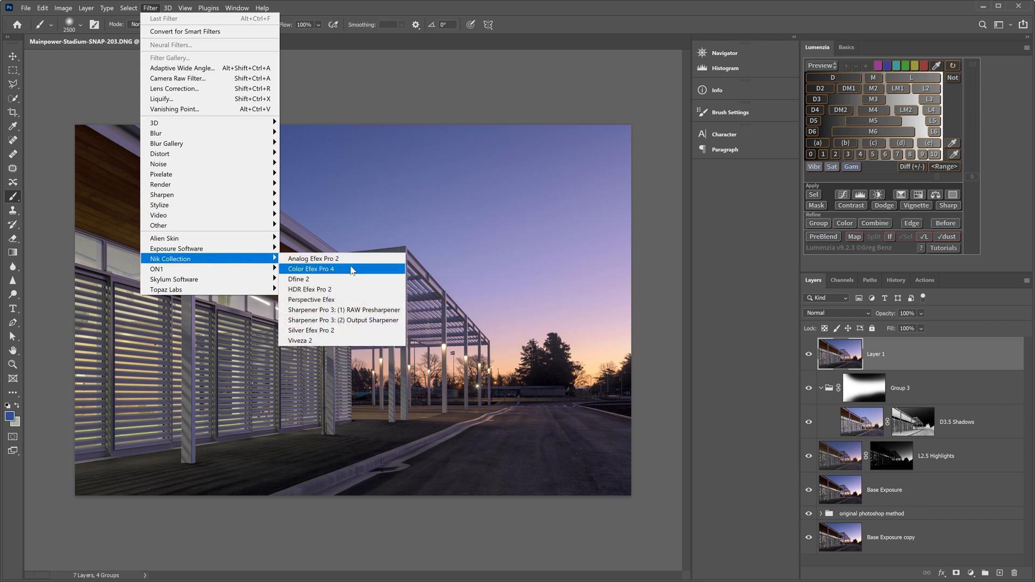
left_click(353, 269)
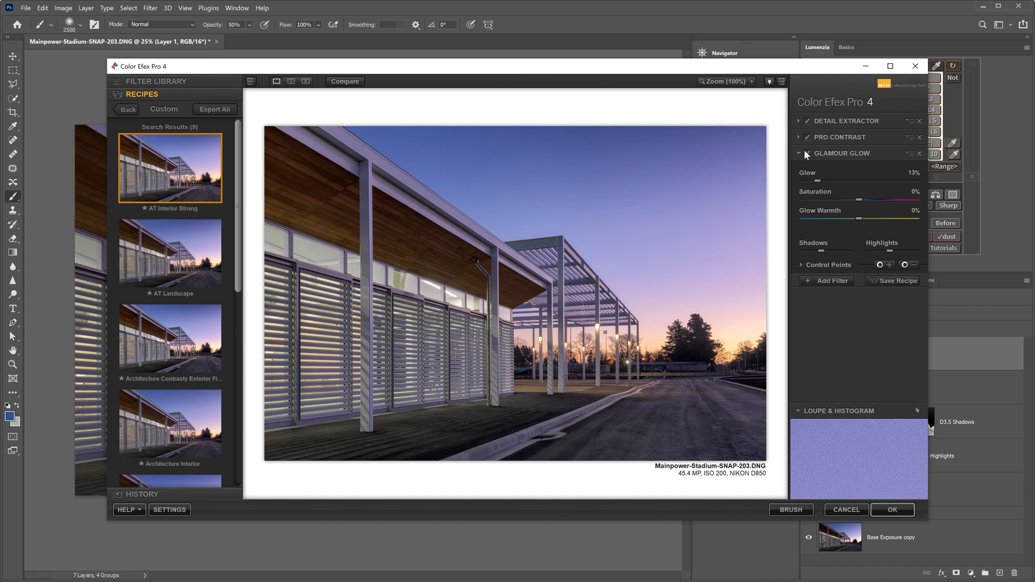
- Check the effect of Detail Extractor and Pro Contrast, keep both enabled, and set Pro Contrast's Dynamic Contrast to 44%
left_click(808, 121)
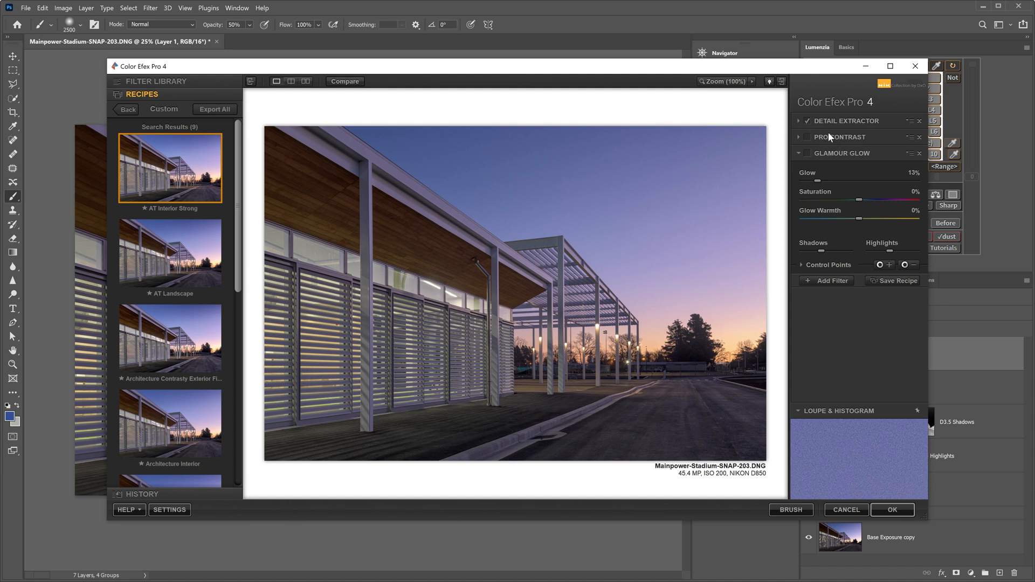
left_click(798, 135)
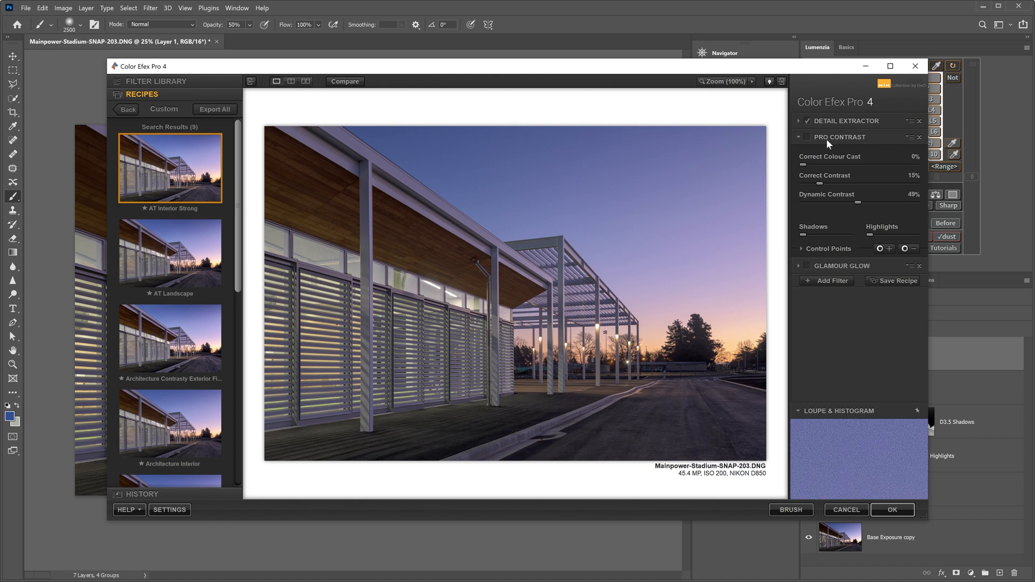
left_click(808, 137)
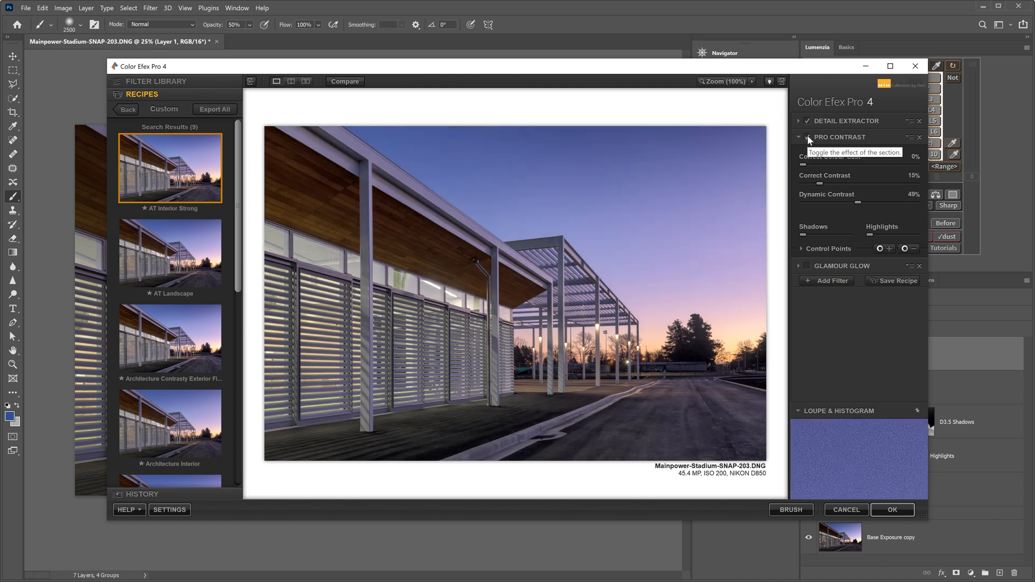
left_click(807, 137)
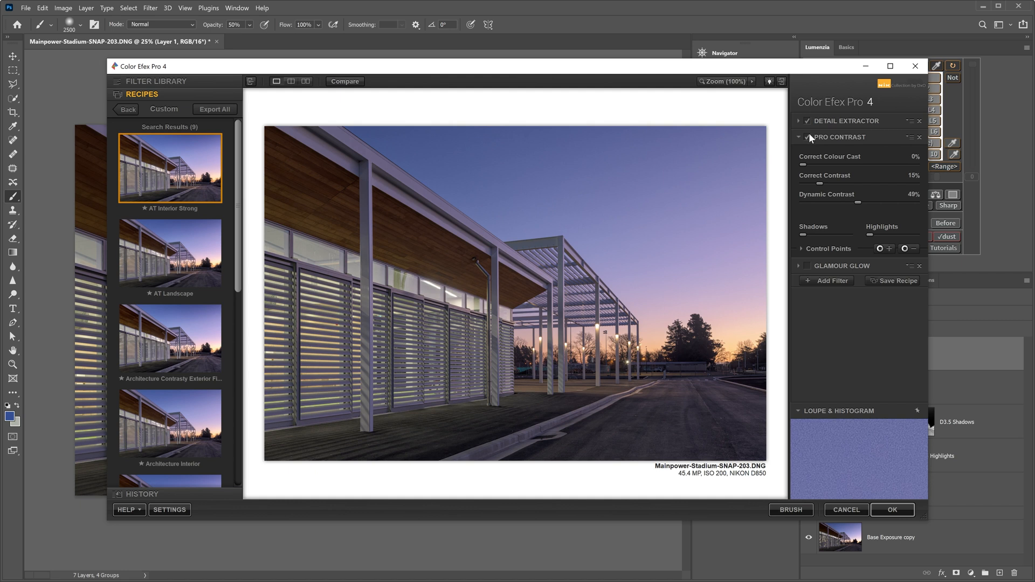
left_click(808, 137)
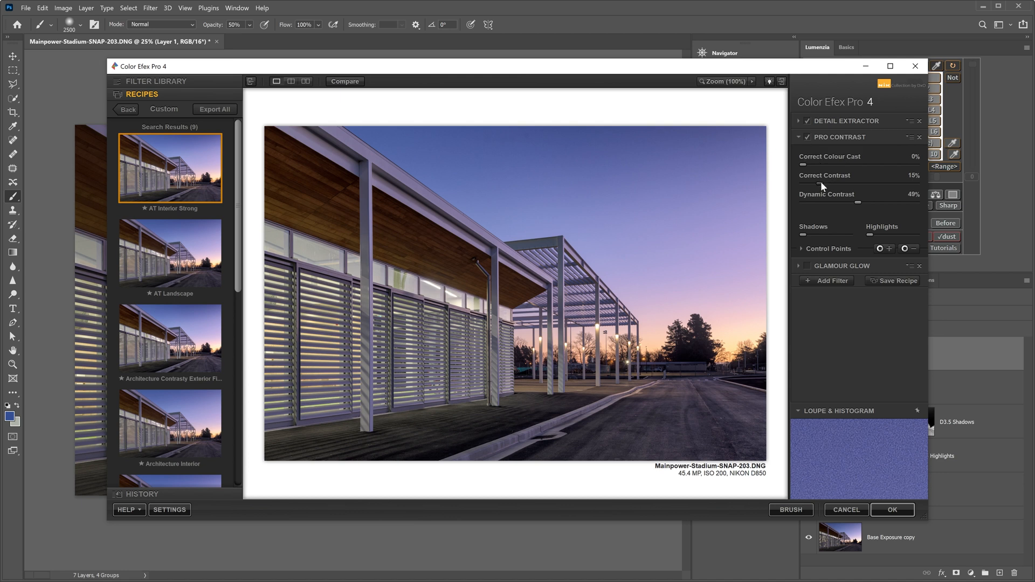
left_click_drag(836, 183, 850, 199)
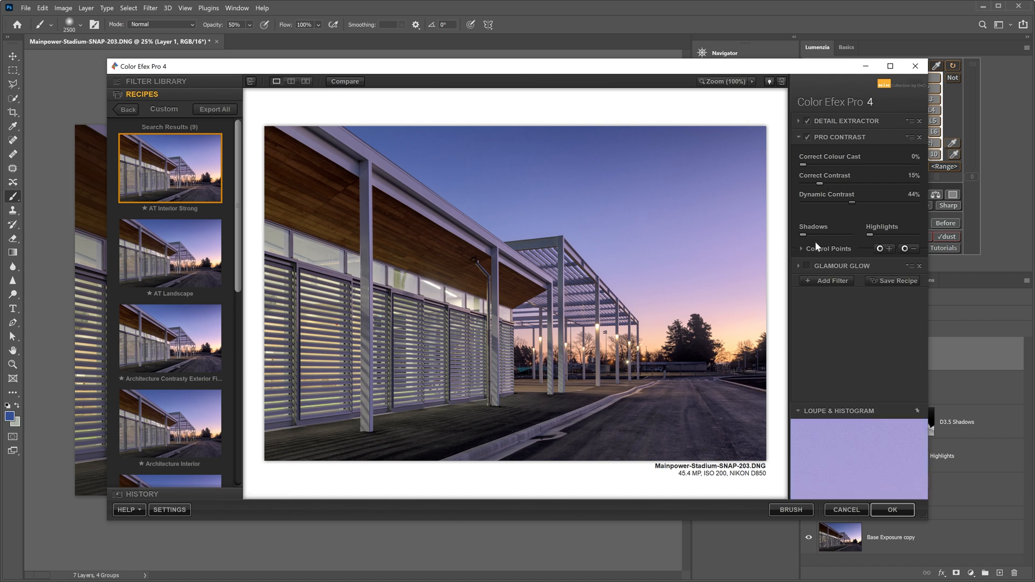
- Compare the image with and without Glamour Glow, leave it enabled, and apply the Color Efex Pro 4 filters
left_click(807, 264)
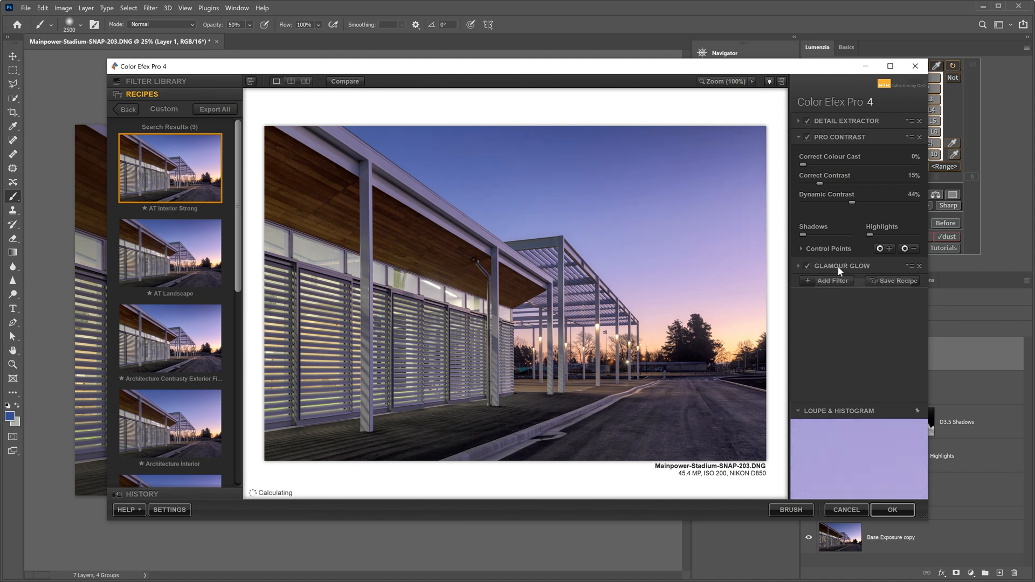
left_click(808, 266)
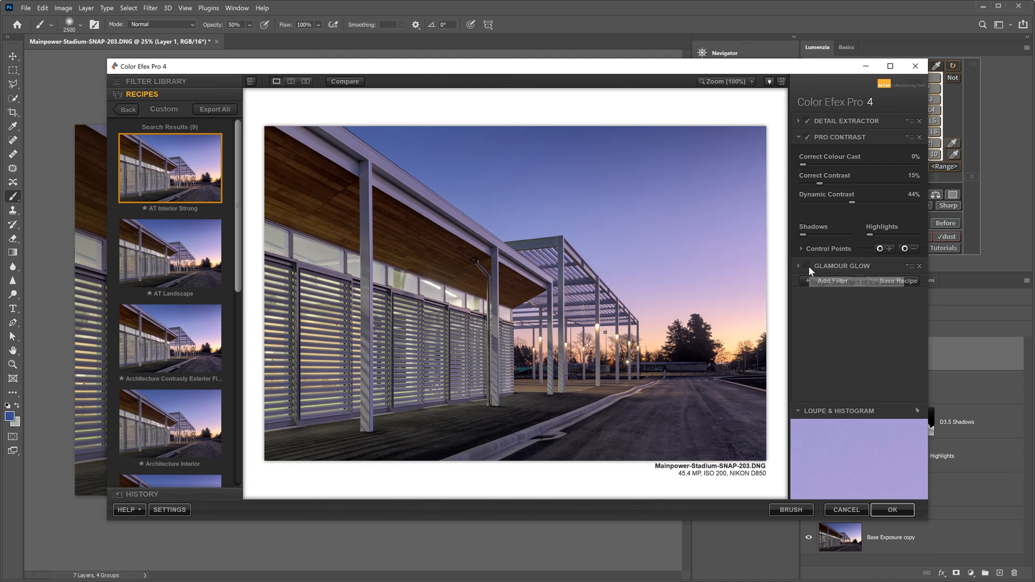
left_click(807, 266)
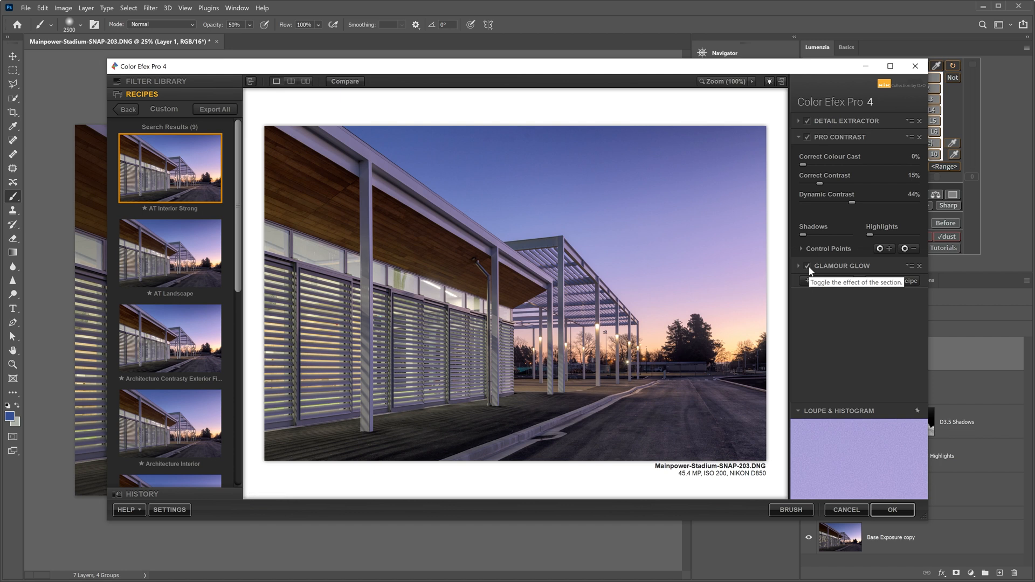
left_click(894, 510)
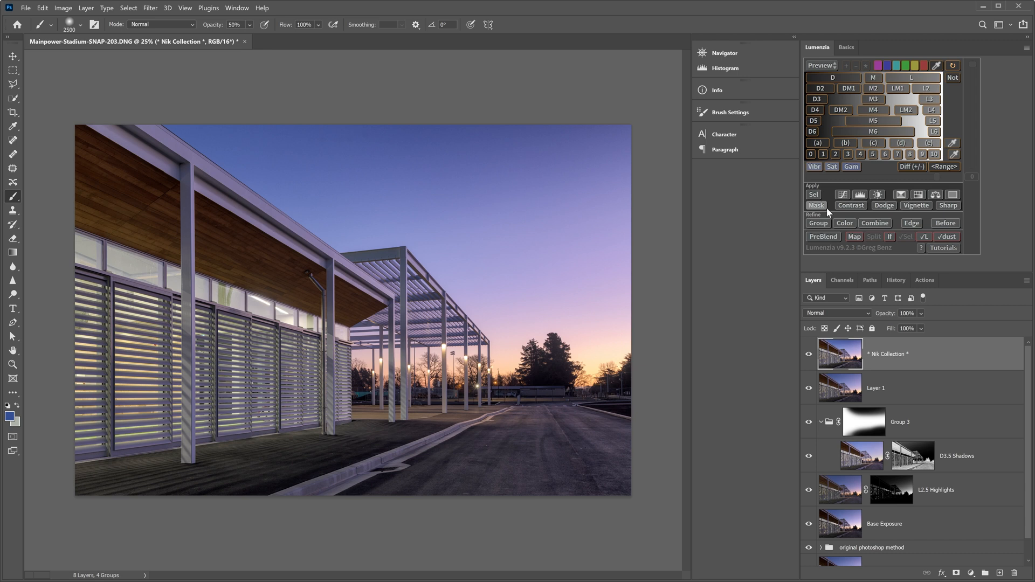
- Add a black layer mask to the Nik Collection layer, target the mask, and make white the foreground colour
left_click(824, 206)
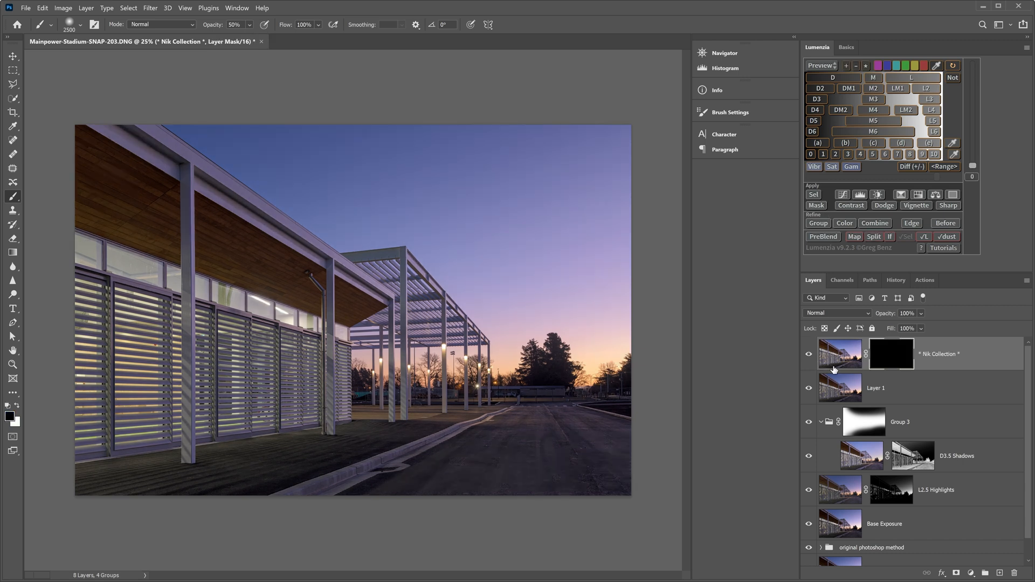
left_click(848, 358)
left_click(887, 359)
left_click(17, 406)
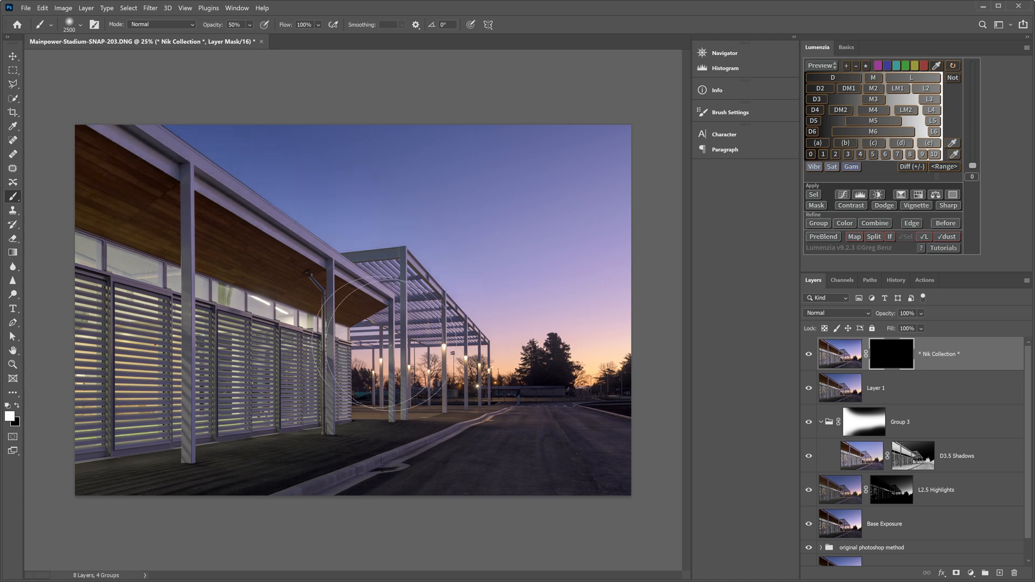
- Paint the Nik Collection mask white at 50% opacity over the building and sky with a 3100 px brush, keeping the near road corner black
key("bracketright")
key("bracketright")
key("bracketright")
key("bracketright")
key("bracketright")
key("bracketright")
left_click_drag(579, 370, 475, 348)
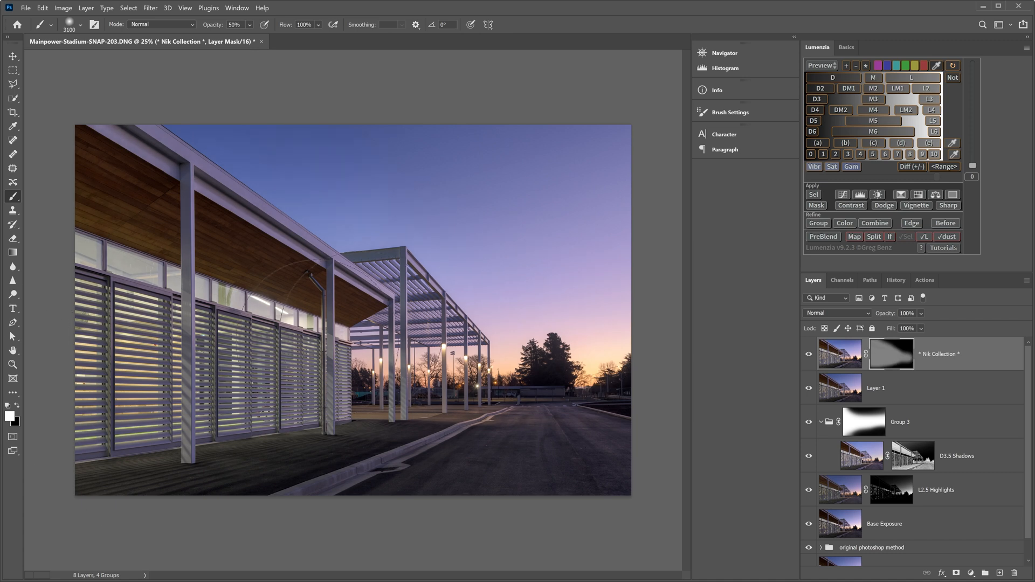
mouse_move(422, 330)
left_mouse_down()
mouse_move(521, 330)
mouse_move(269, 332)
mouse_move(223, 164)
mouse_move(497, 96)
left_mouse_up()
key("x")
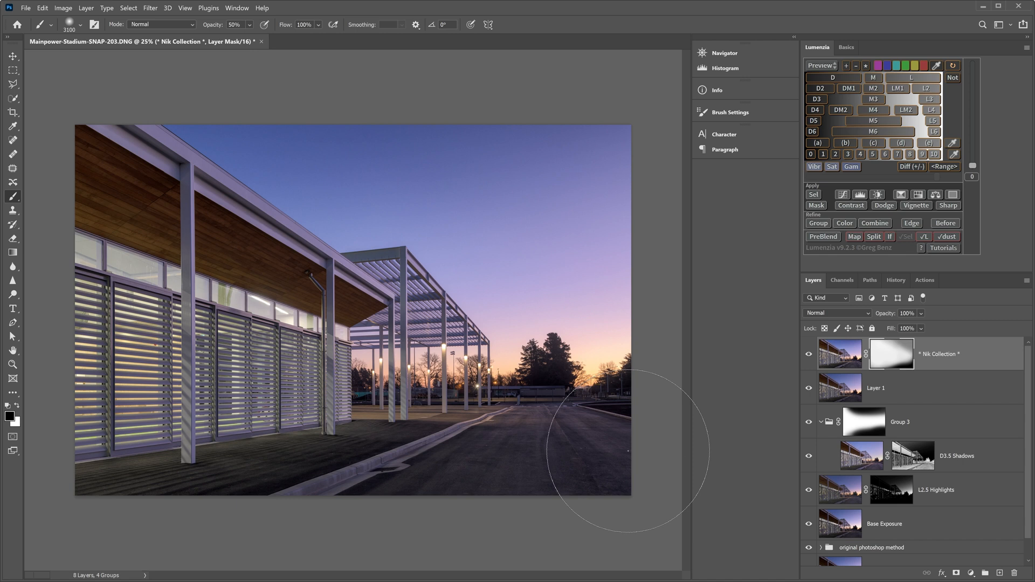
- Inspect the Nik Collection layer's mask on its own, and compare the finished blend with the Base Exposure alone
left_click(886, 360, "alt")
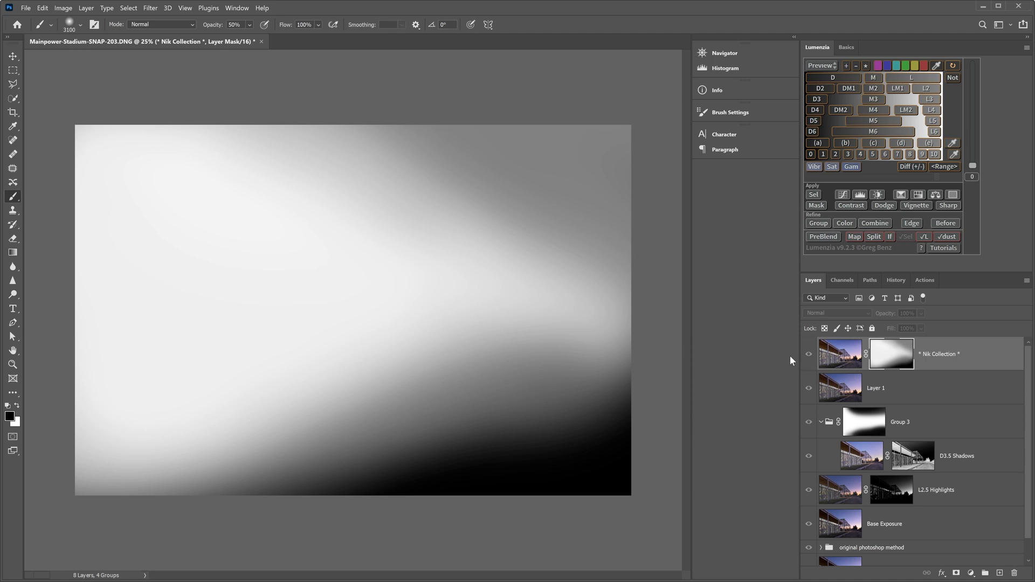
left_click(808, 354)
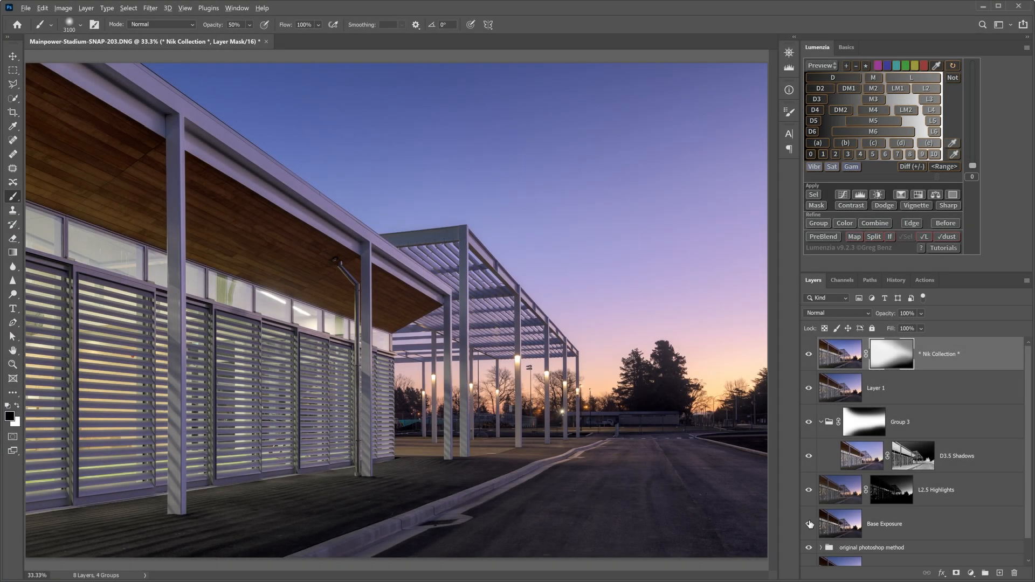
left_click(810, 523, "alt")
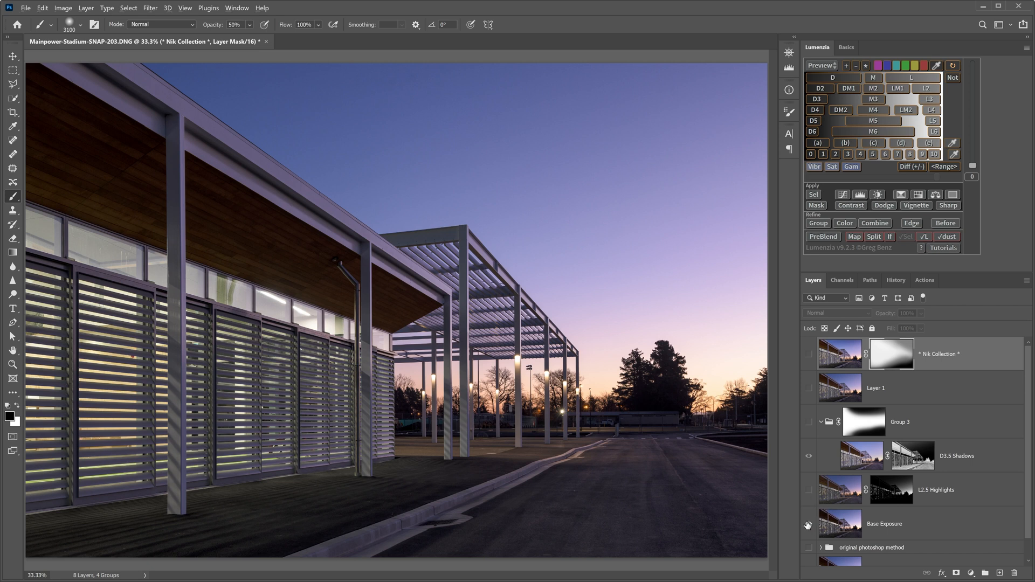
left_click(809, 524, "alt")
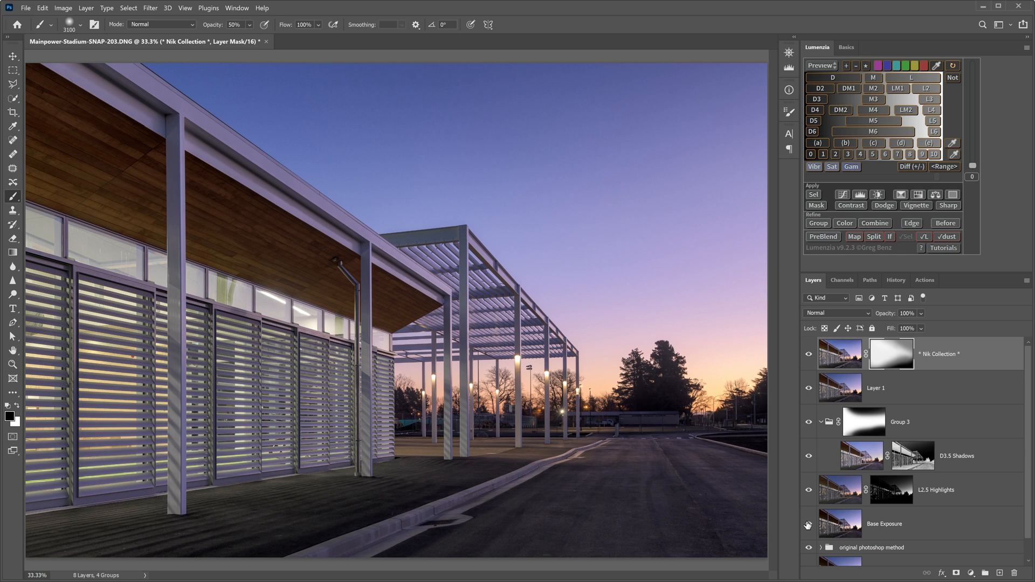
left_click(808, 524, "alt")
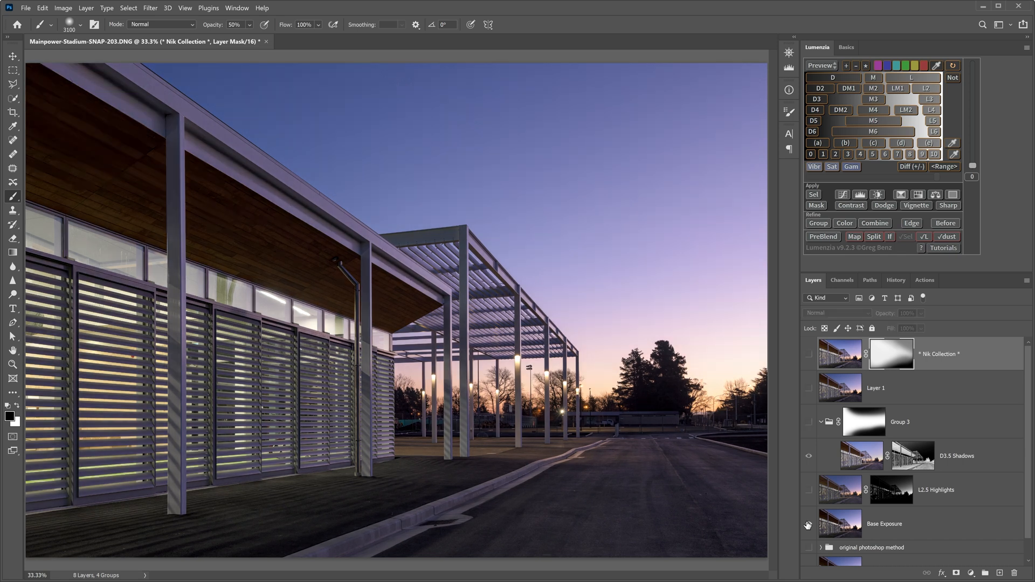
left_click(808, 523, "alt")
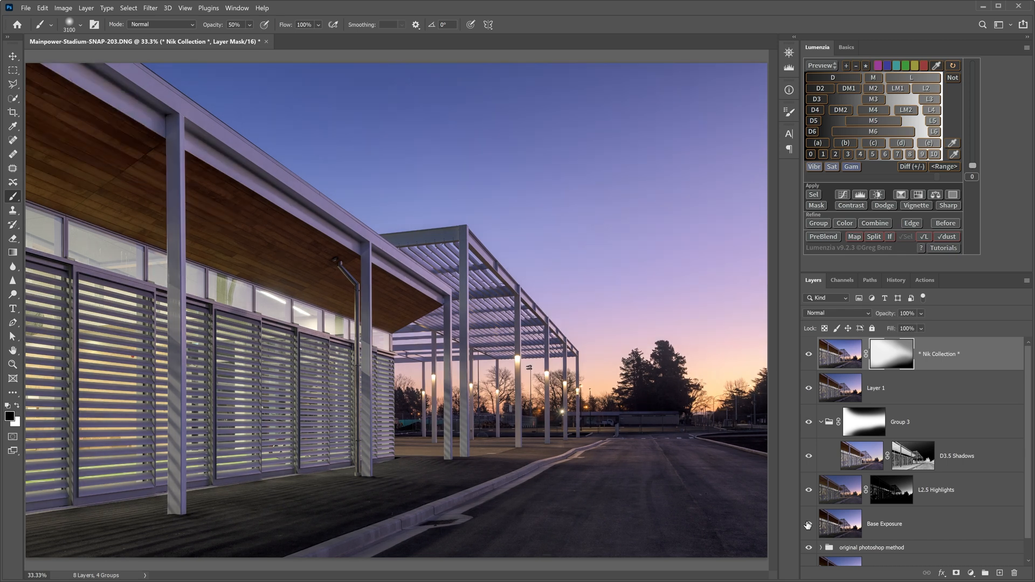